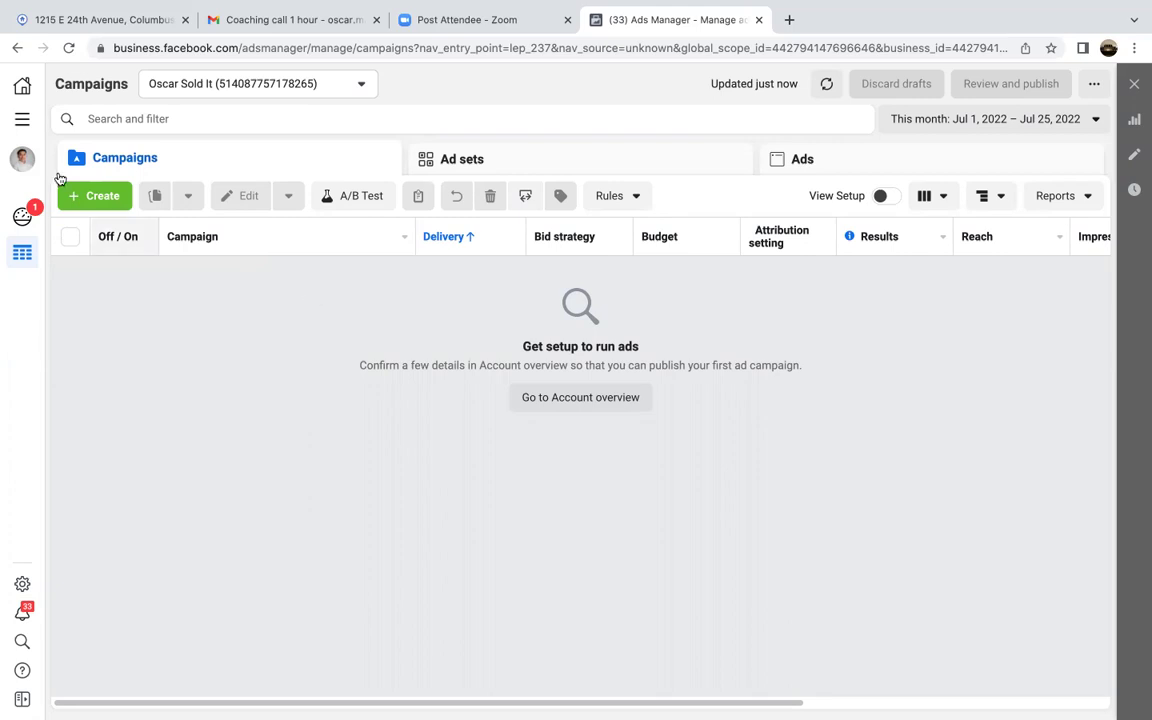
Step: Open the new-campaign dialog with the green + Create button on the Campaigns tab
click(80, 195)
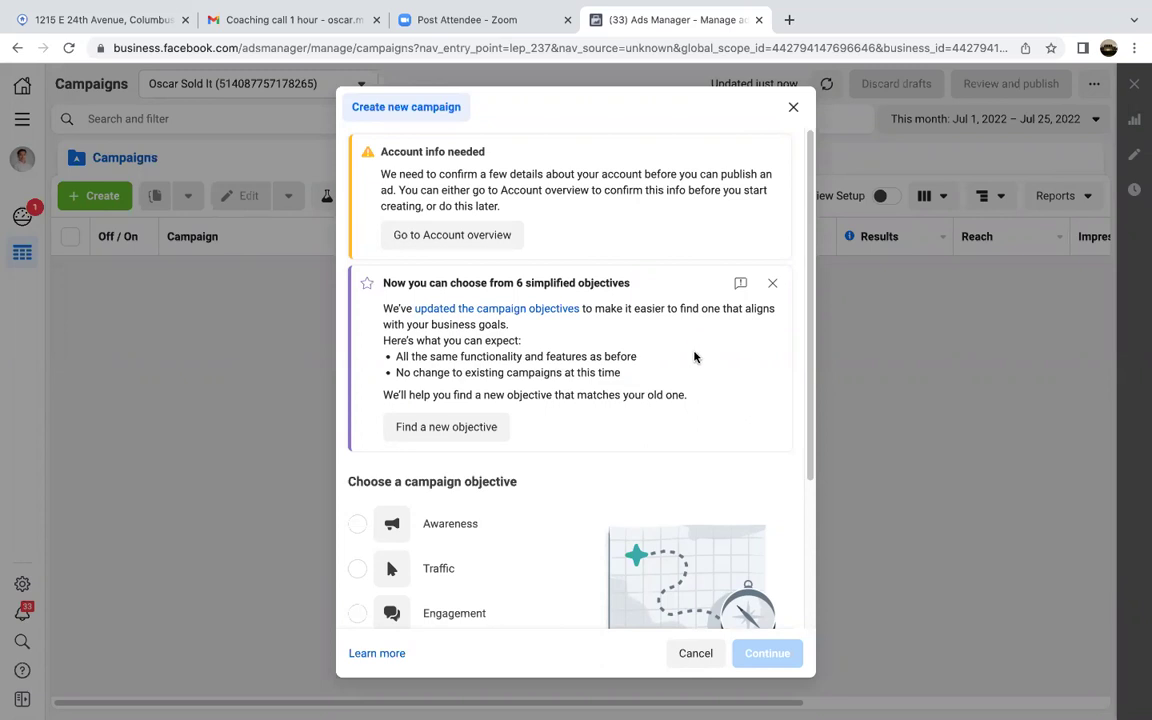
Step: Pick Awareness from the list of campaign objectives
scroll(695, 357, down, 2)
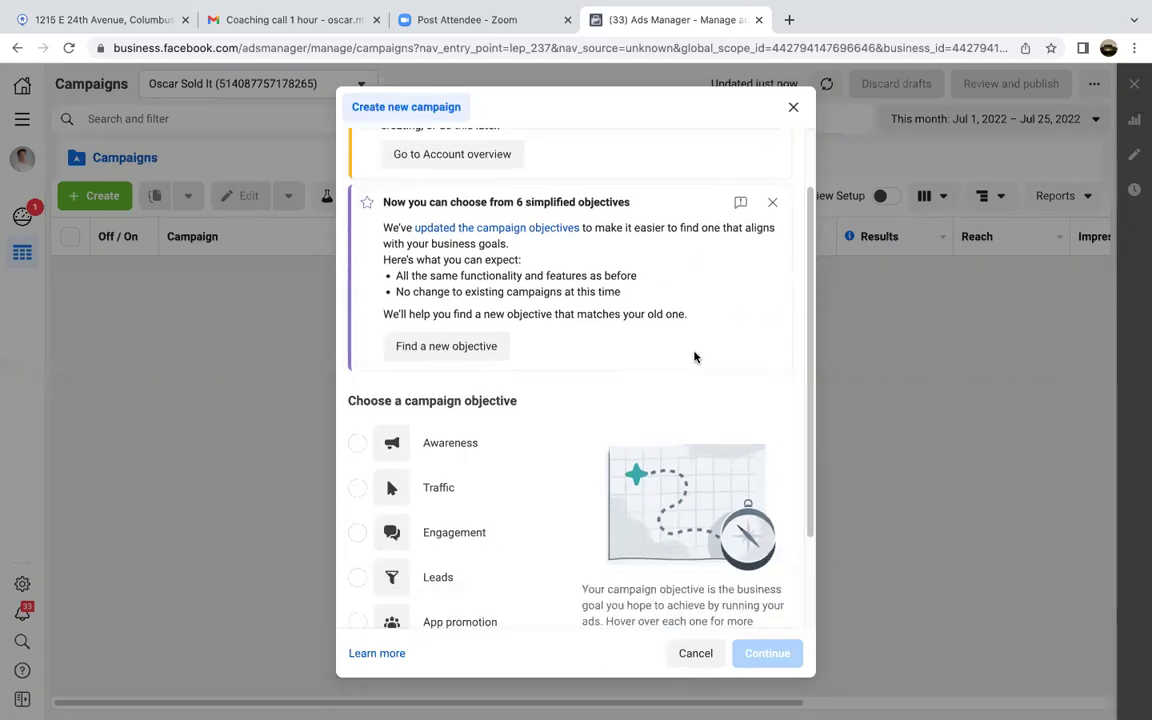
scroll(695, 357, down, 1)
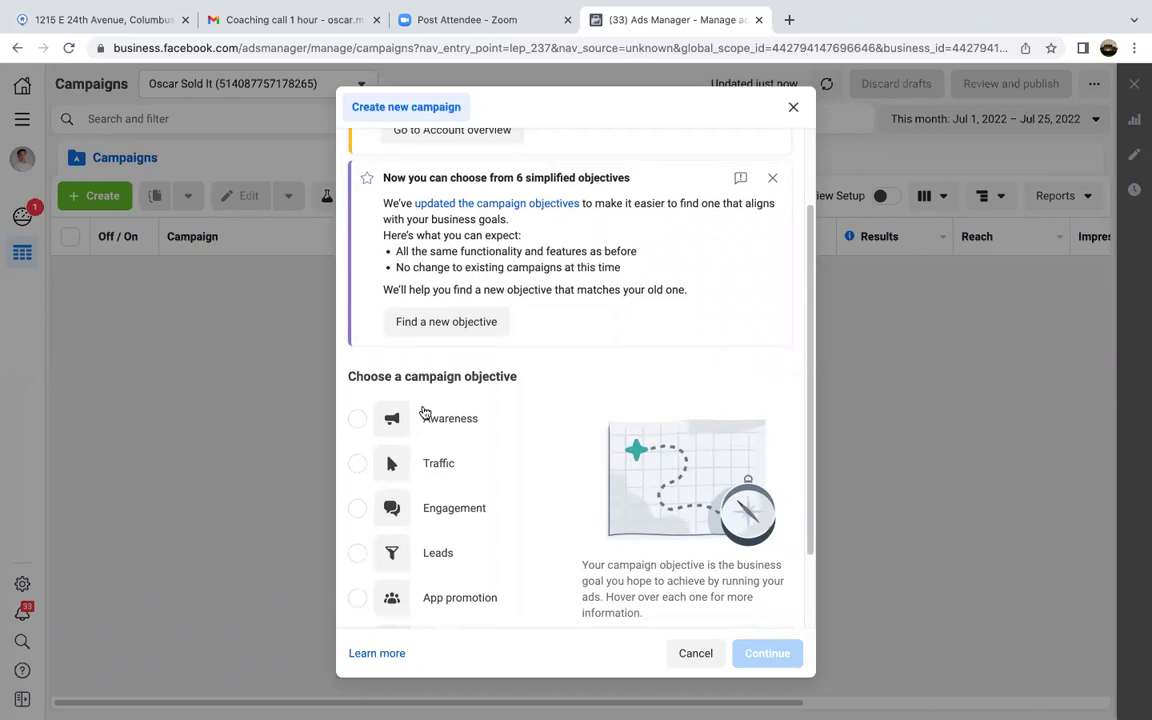
click(347, 418)
scroll(578, 342, down, 3)
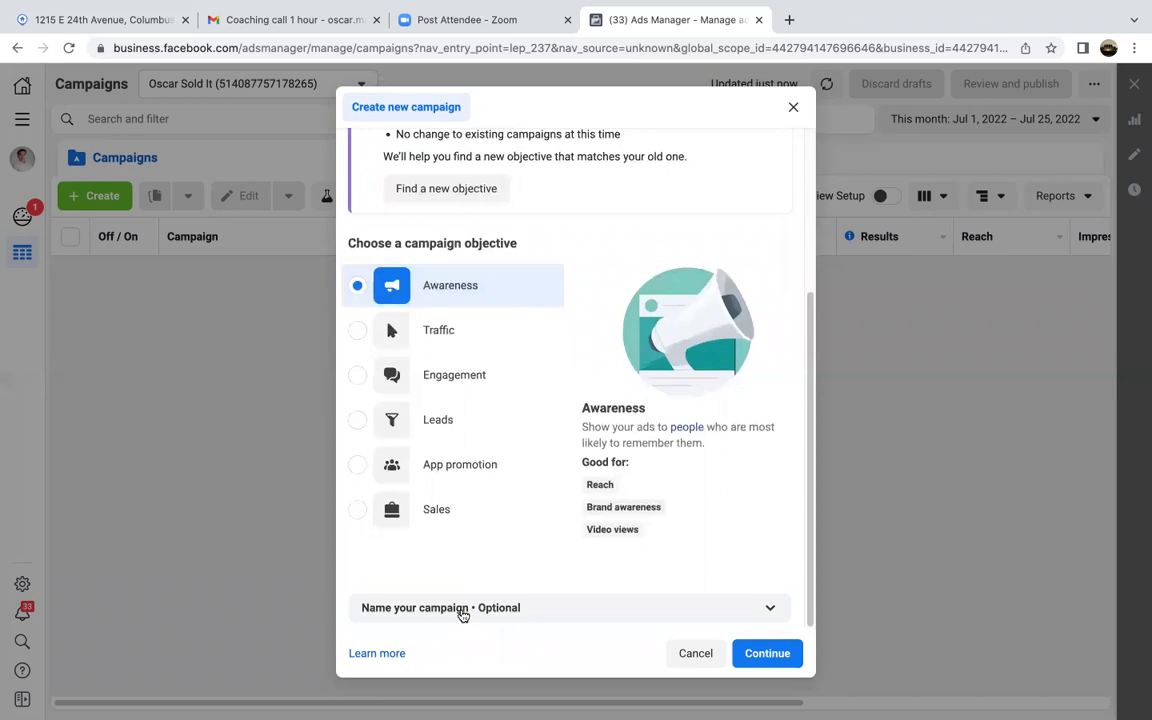
Step: Enter 'Awareness (Intro video)' as the campaign name in the optional naming section
click(478, 609)
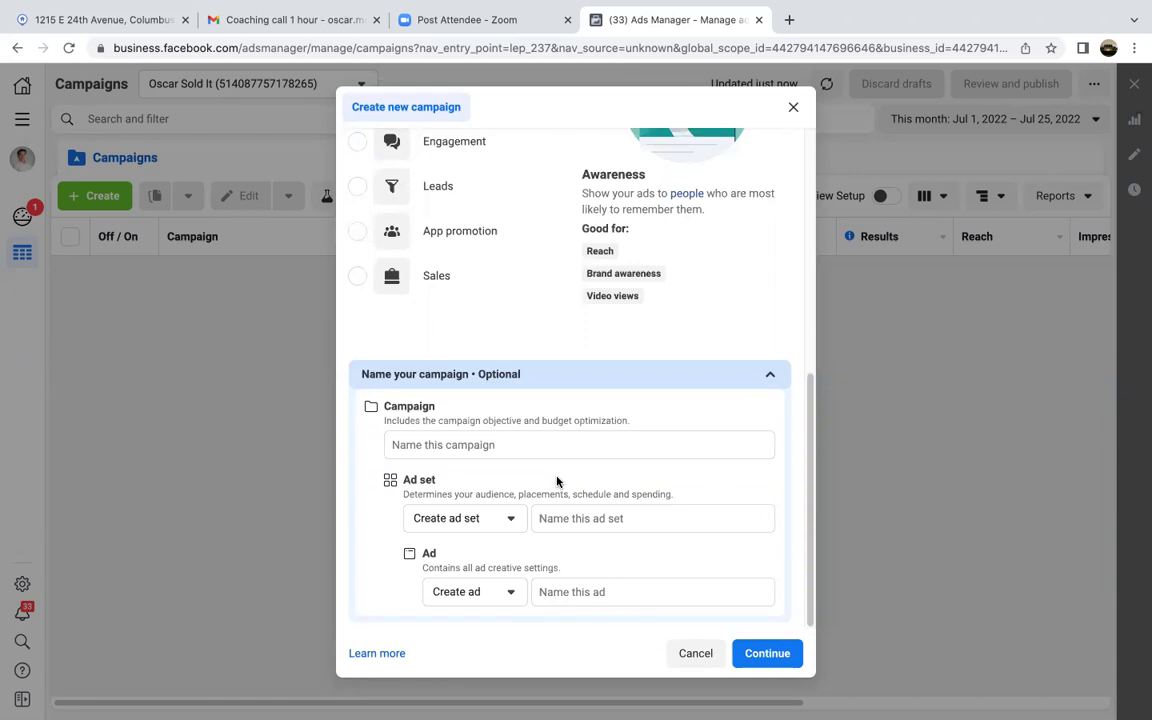
click(515, 446)
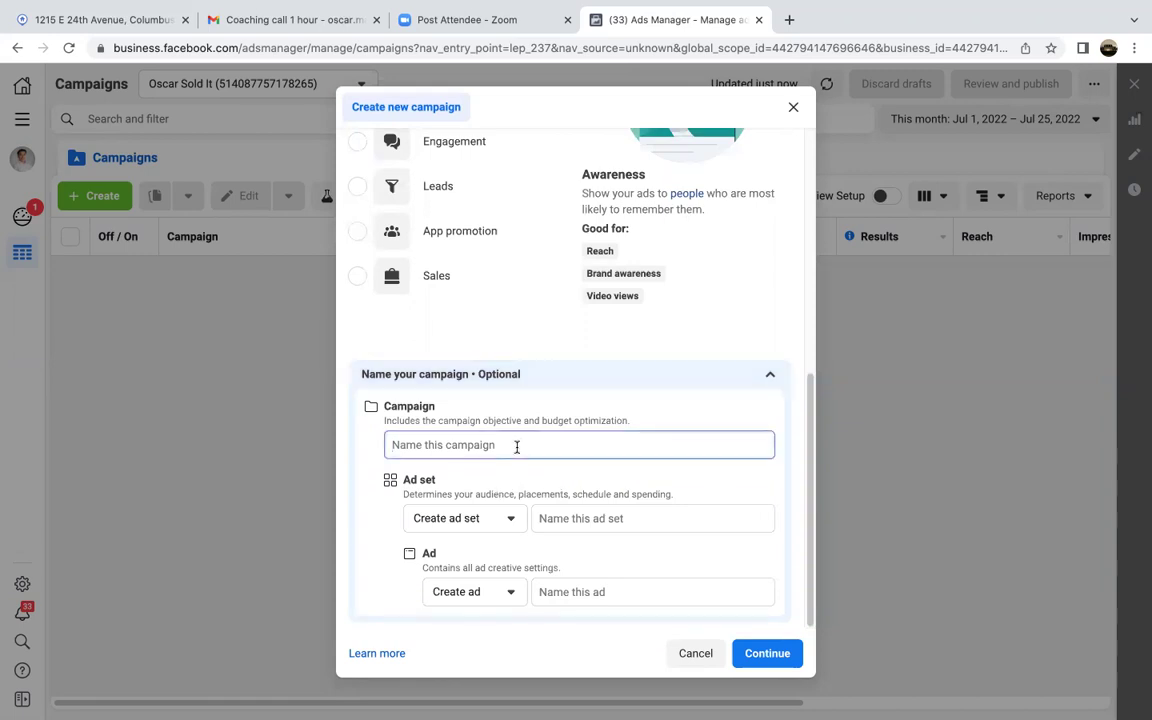
text(Aware)
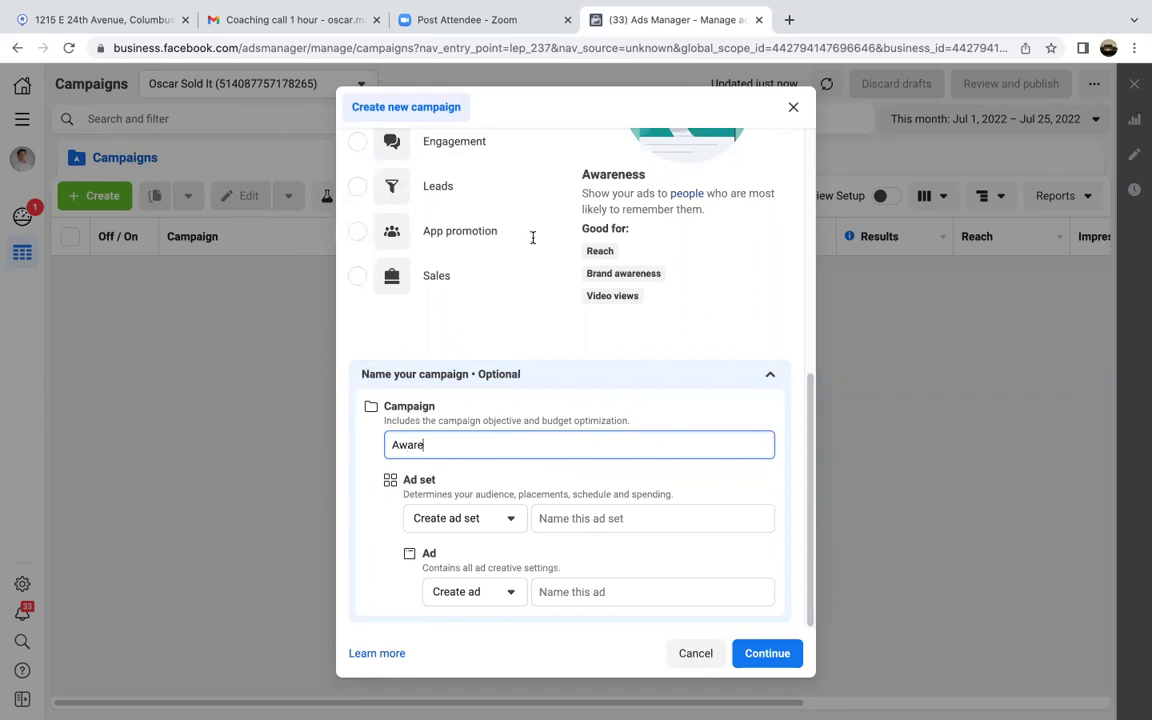
text(ness (Intro video))
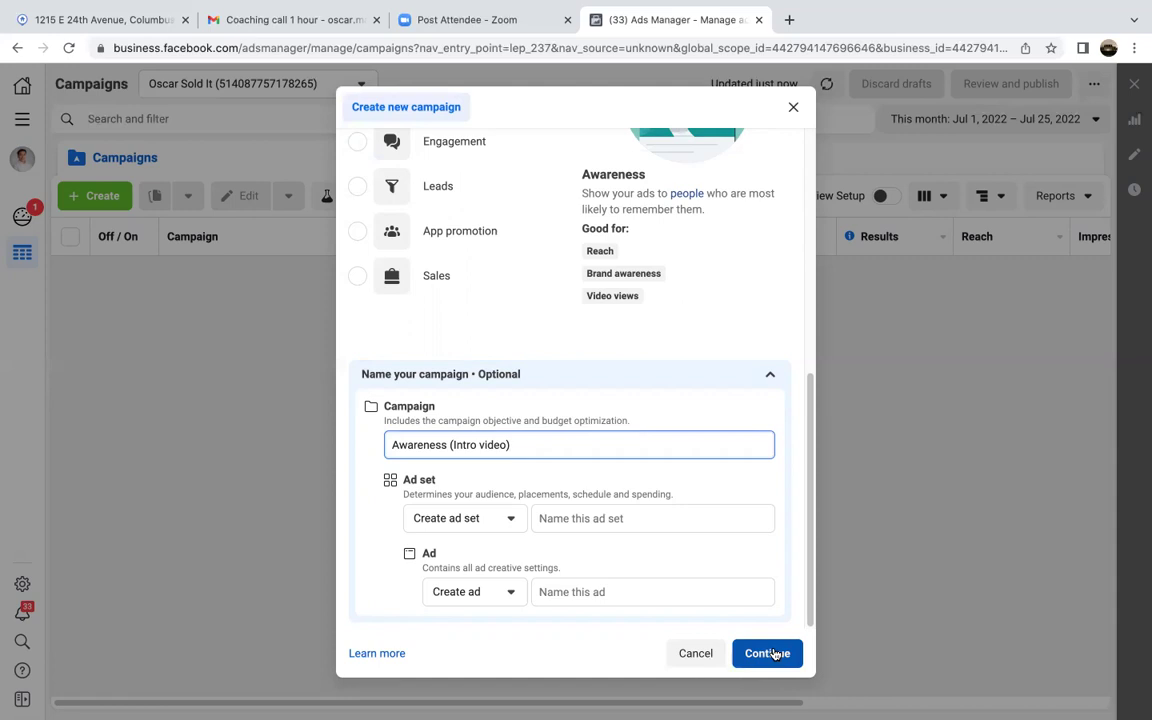
Step: Continue to the draft, dismiss the Leads recommendation, tick the Housing category, and go Next
click(773, 654)
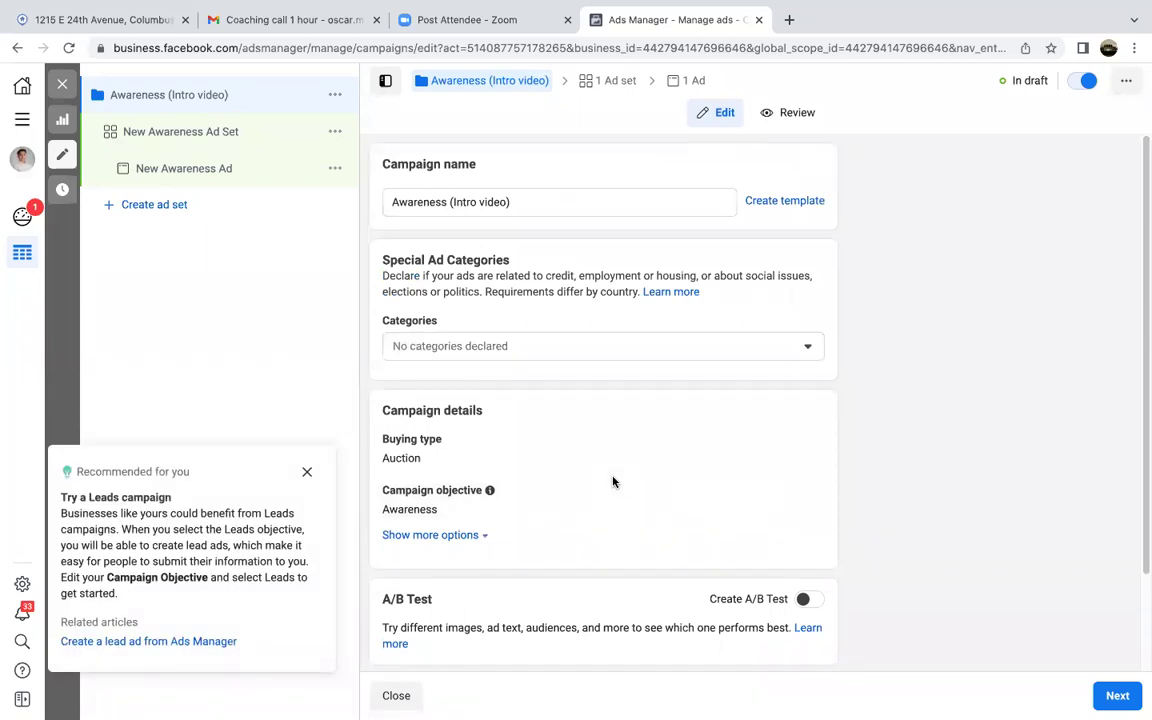
click(307, 472)
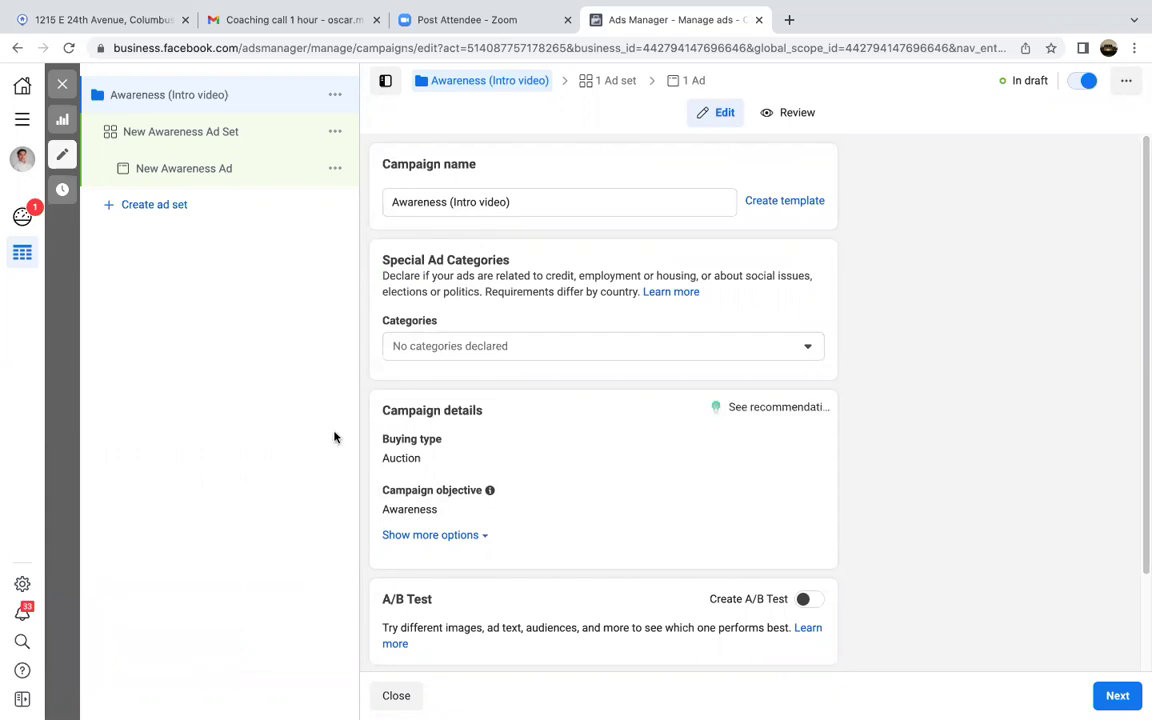
click(472, 342)
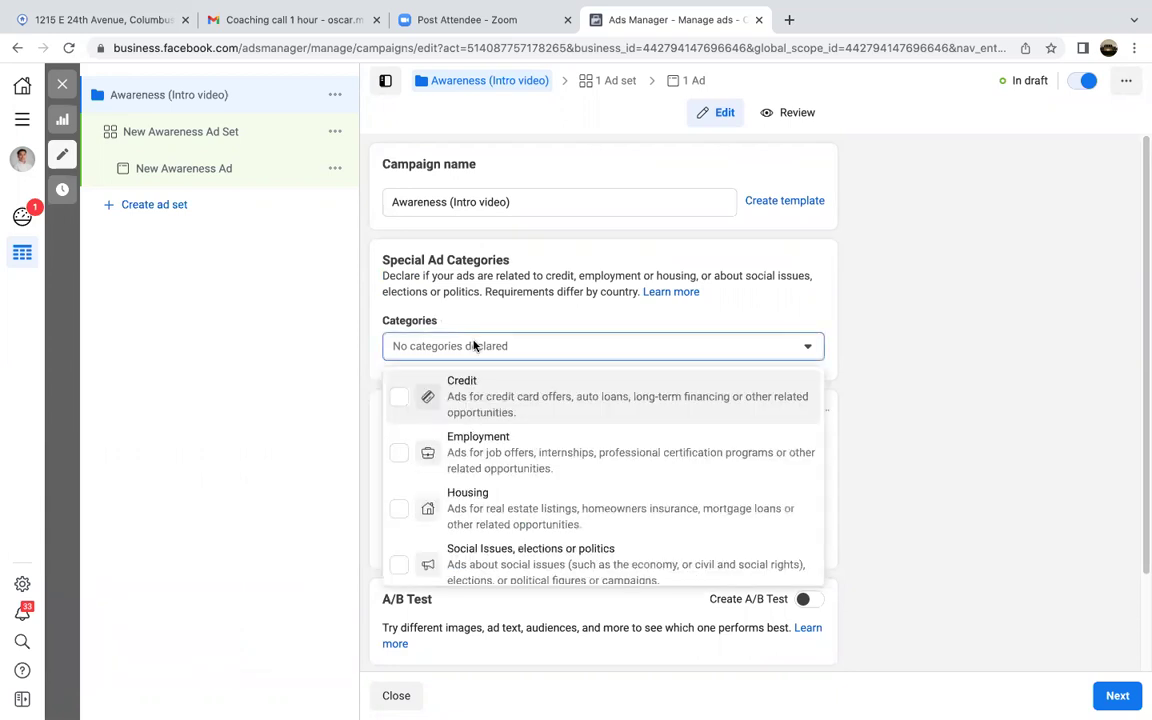
click(432, 492)
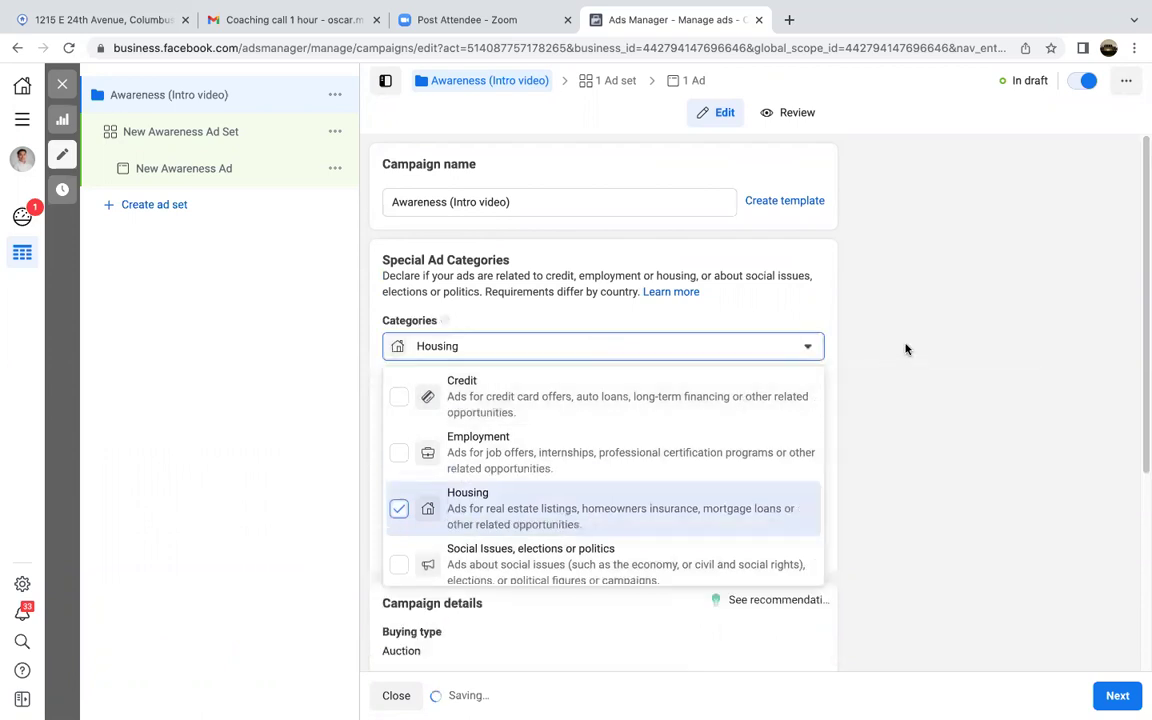
click(904, 347)
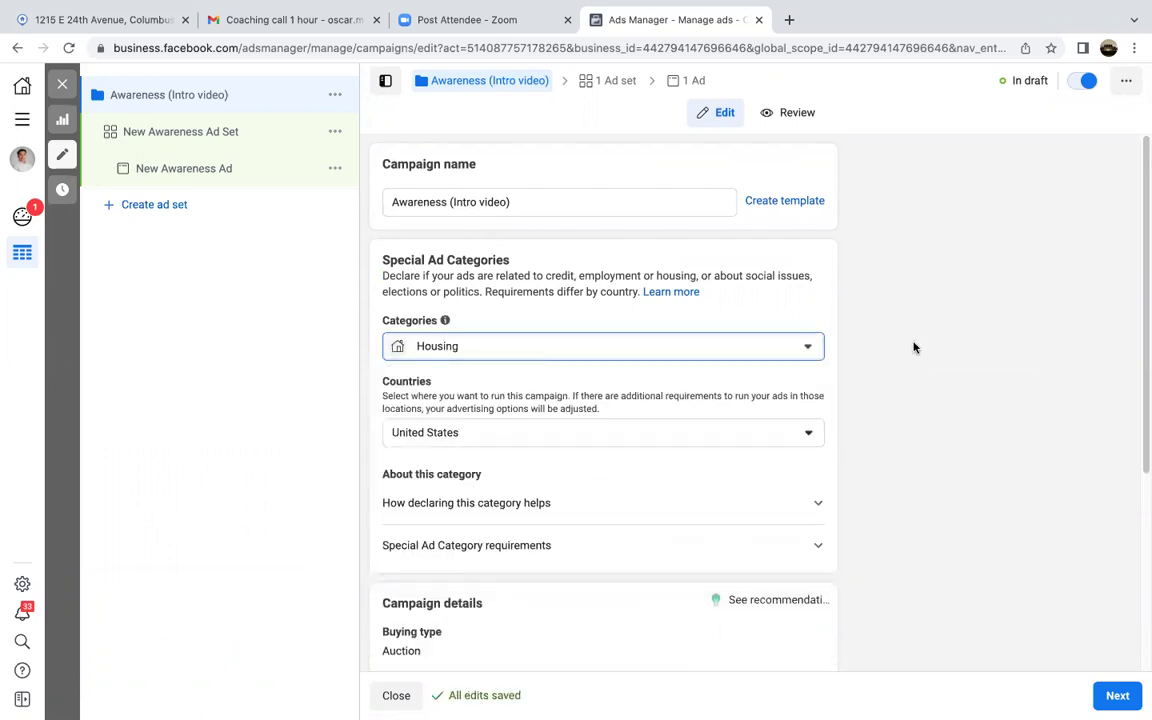
scroll(913, 347, down, 1)
click(1112, 693)
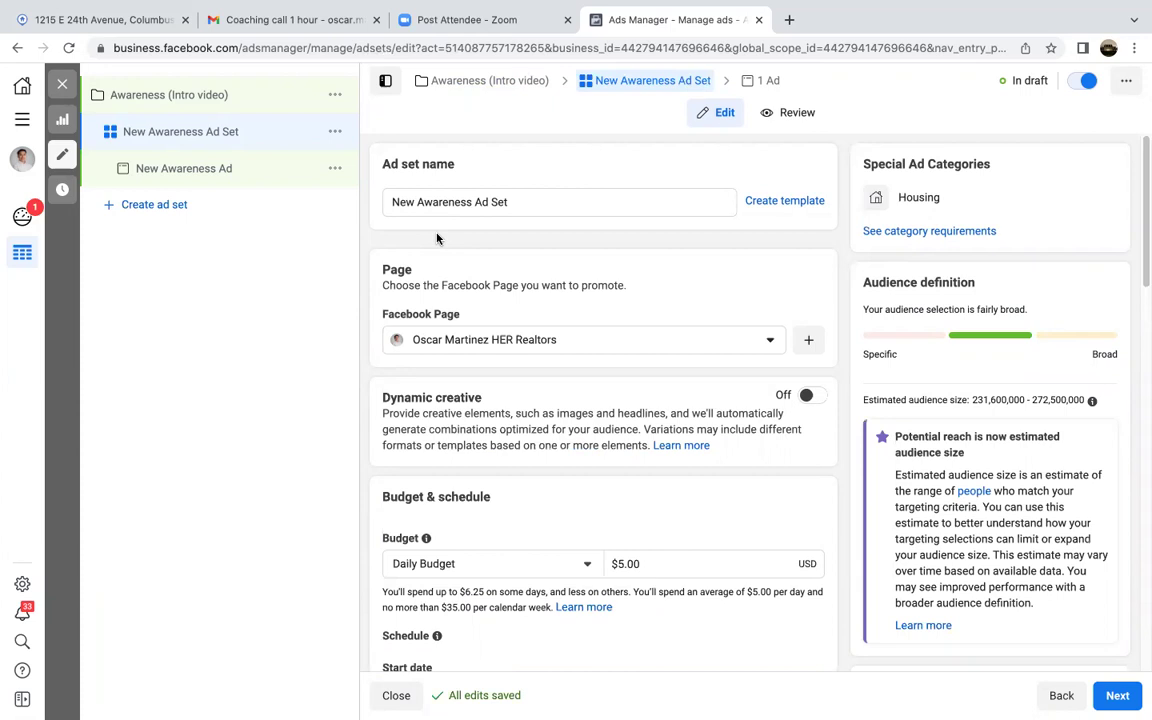
scroll(437, 240, down, 1)
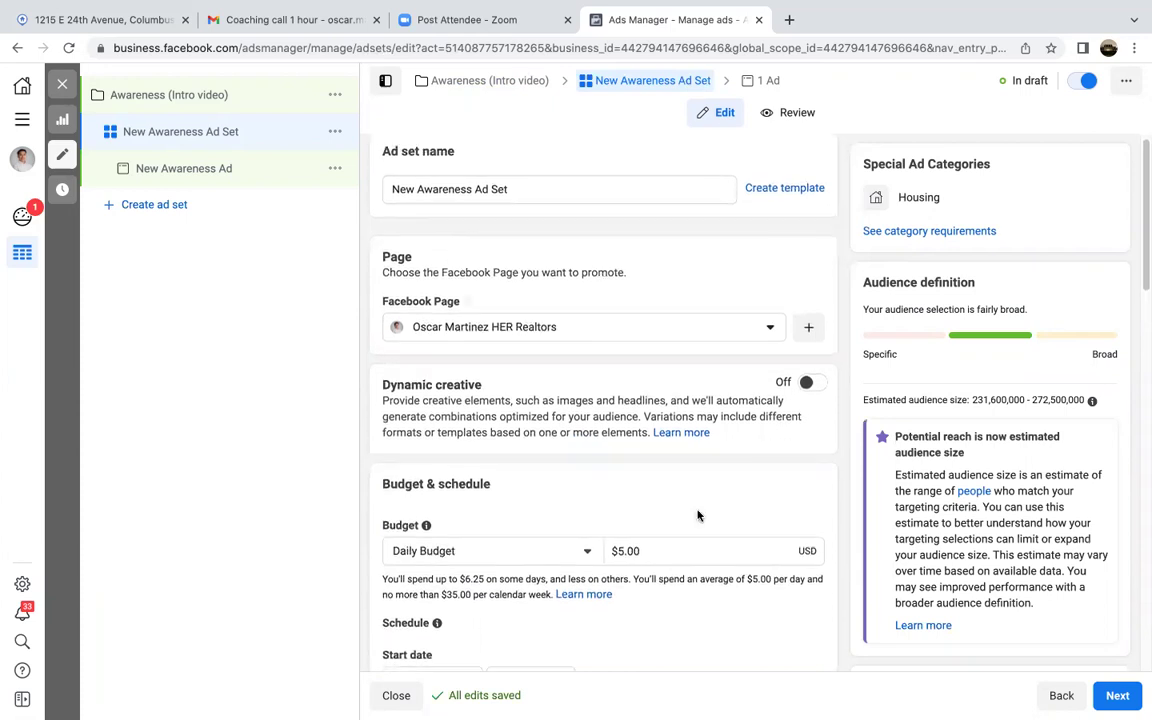
scroll(699, 514, down, 3)
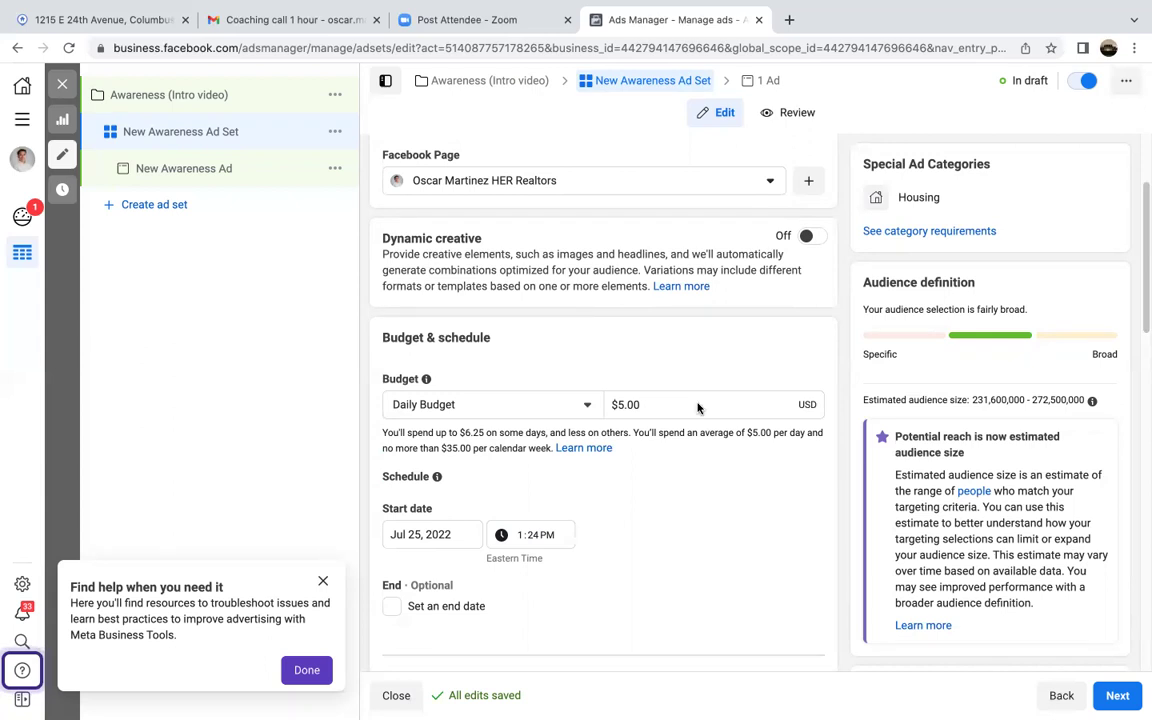
scroll(675, 437, down, 1)
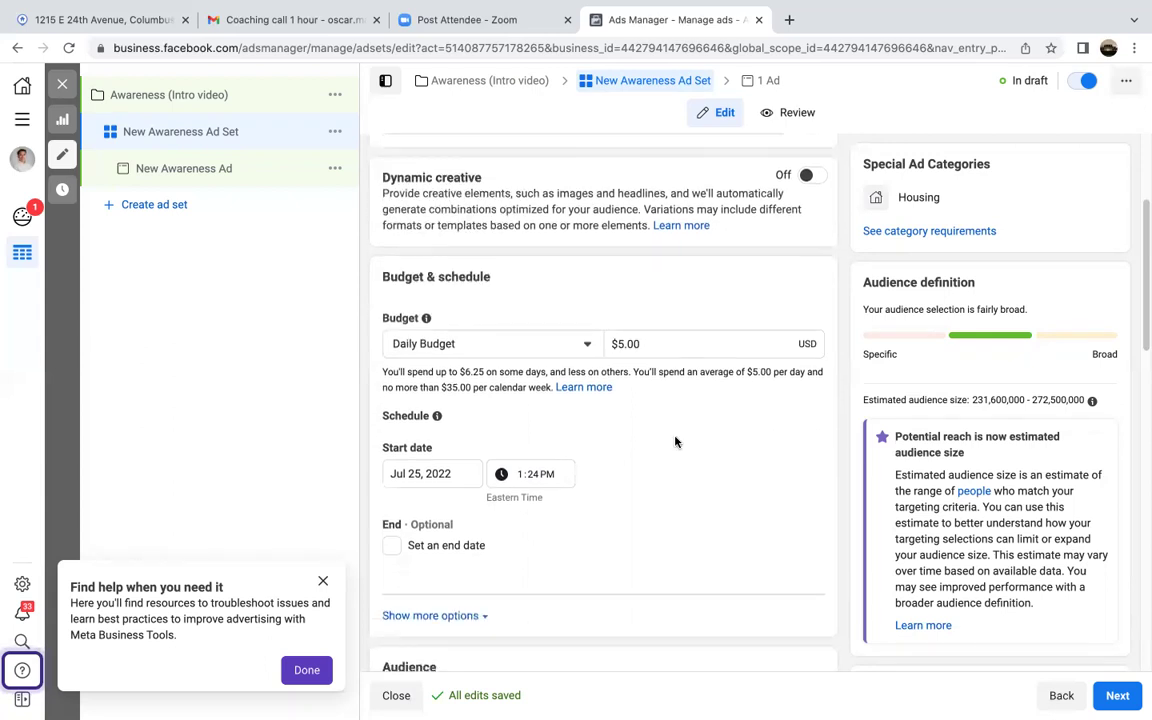
scroll(675, 442, down, 1)
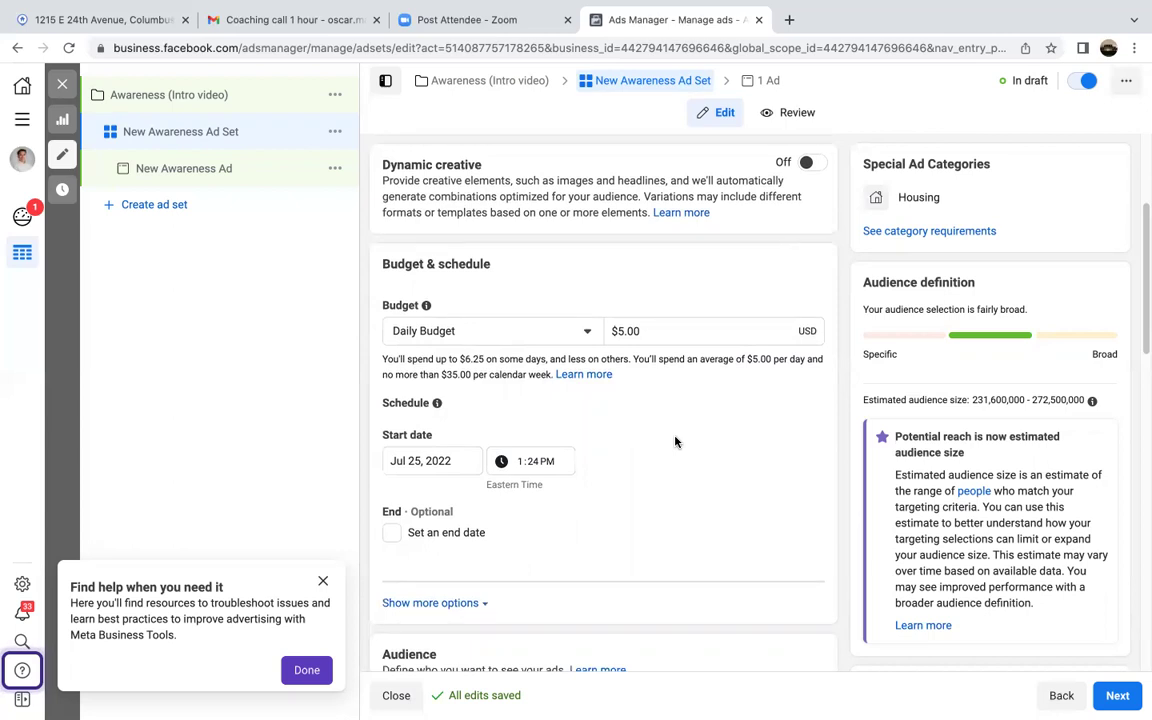
scroll(675, 441, down, 1)
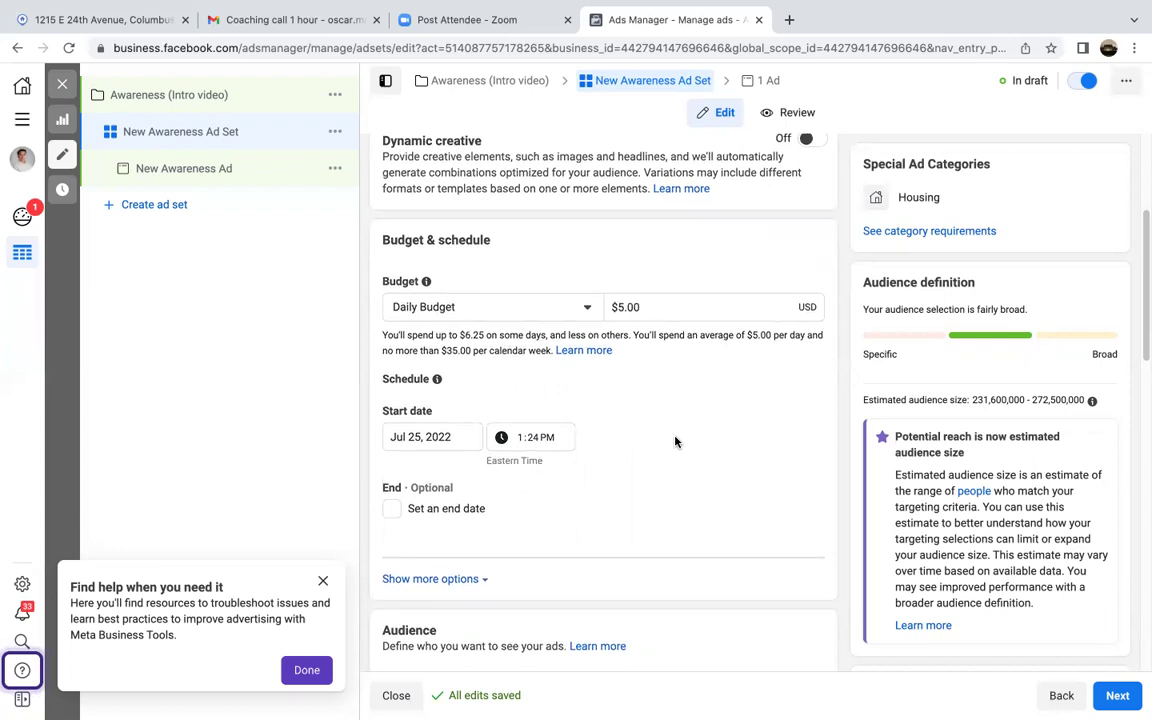
scroll(675, 442, down, 3)
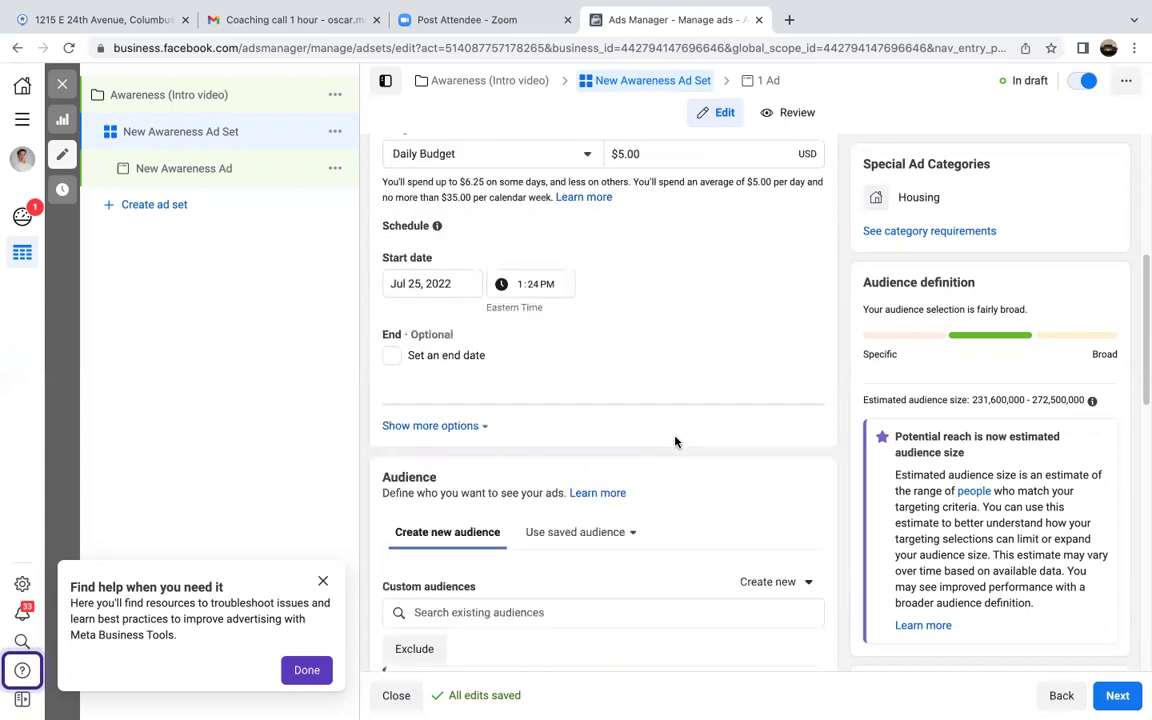
scroll(686, 363, up, 1)
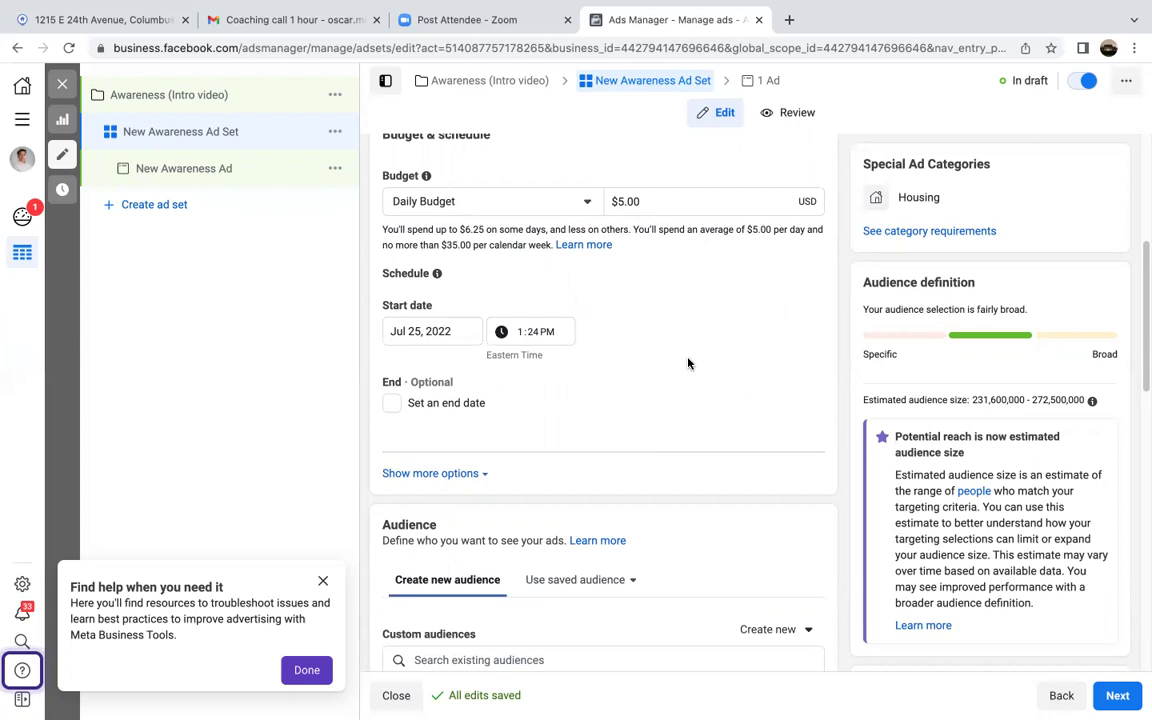
scroll(688, 363, up, 1)
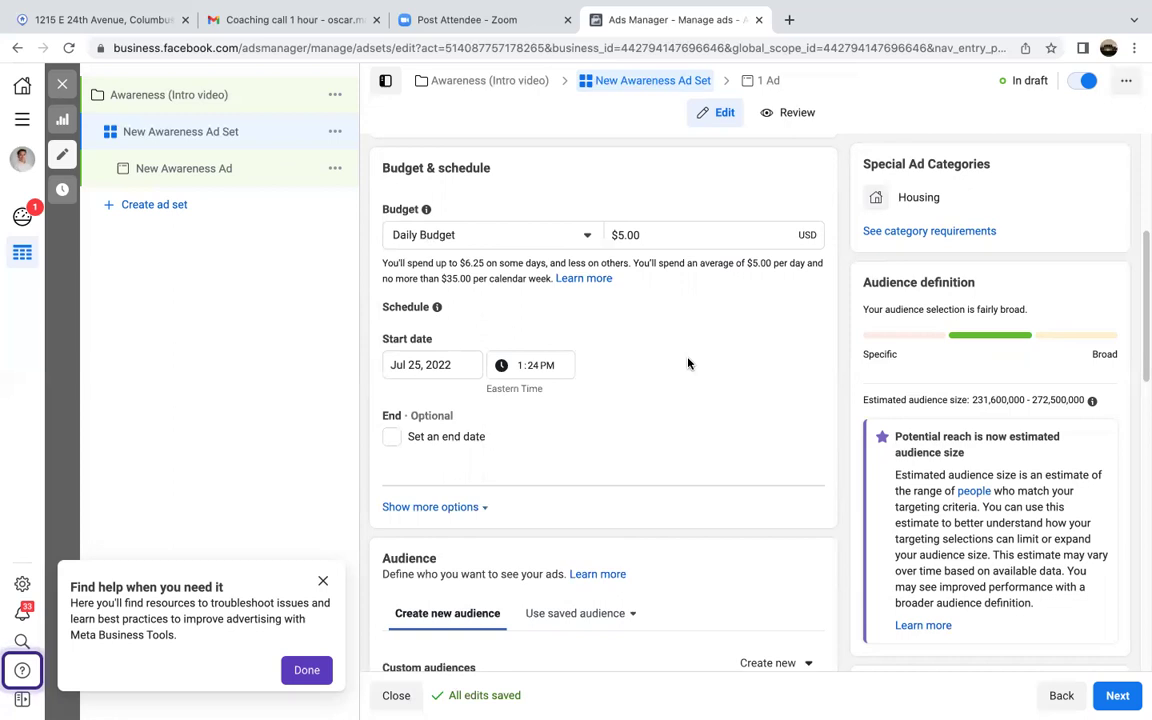
Step: Set the ad set start to Jul 27, 2022 at 6:00 AM
click(462, 442)
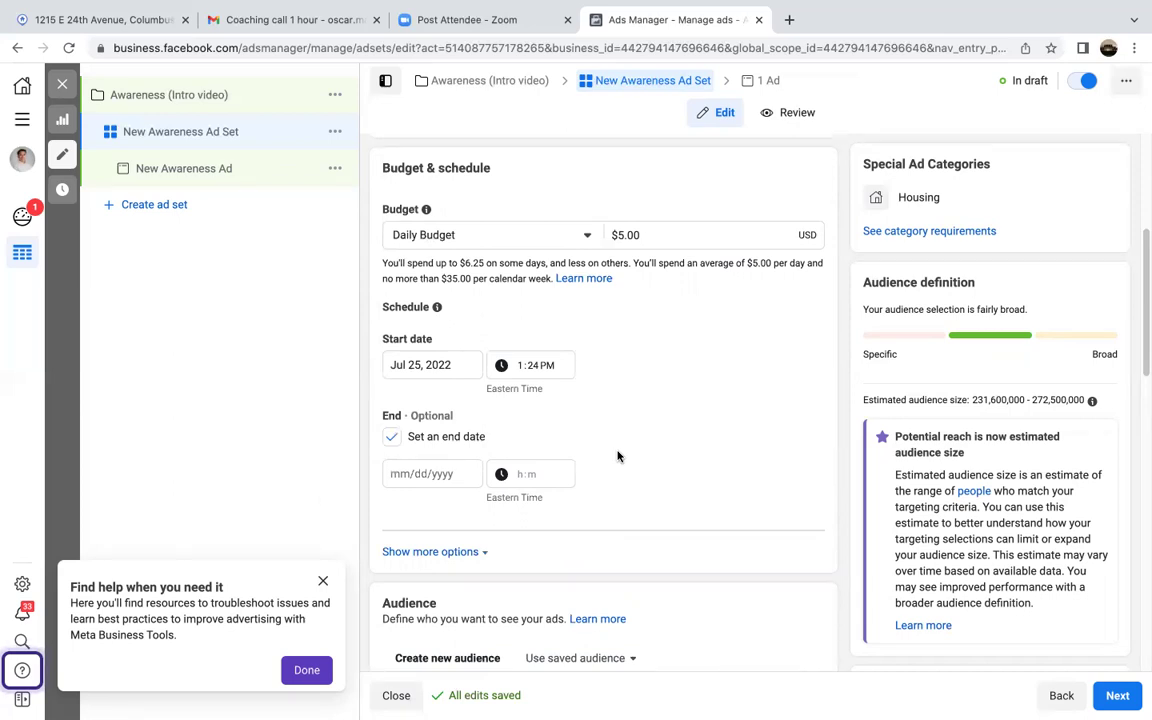
click(465, 474)
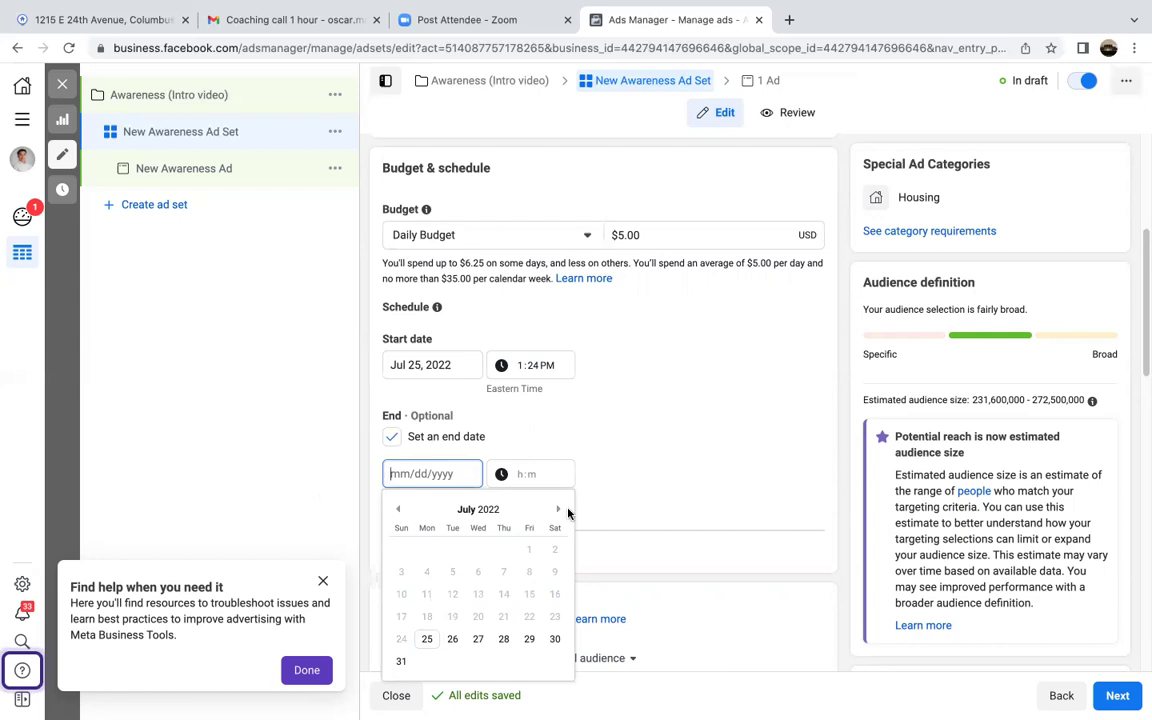
click(420, 365)
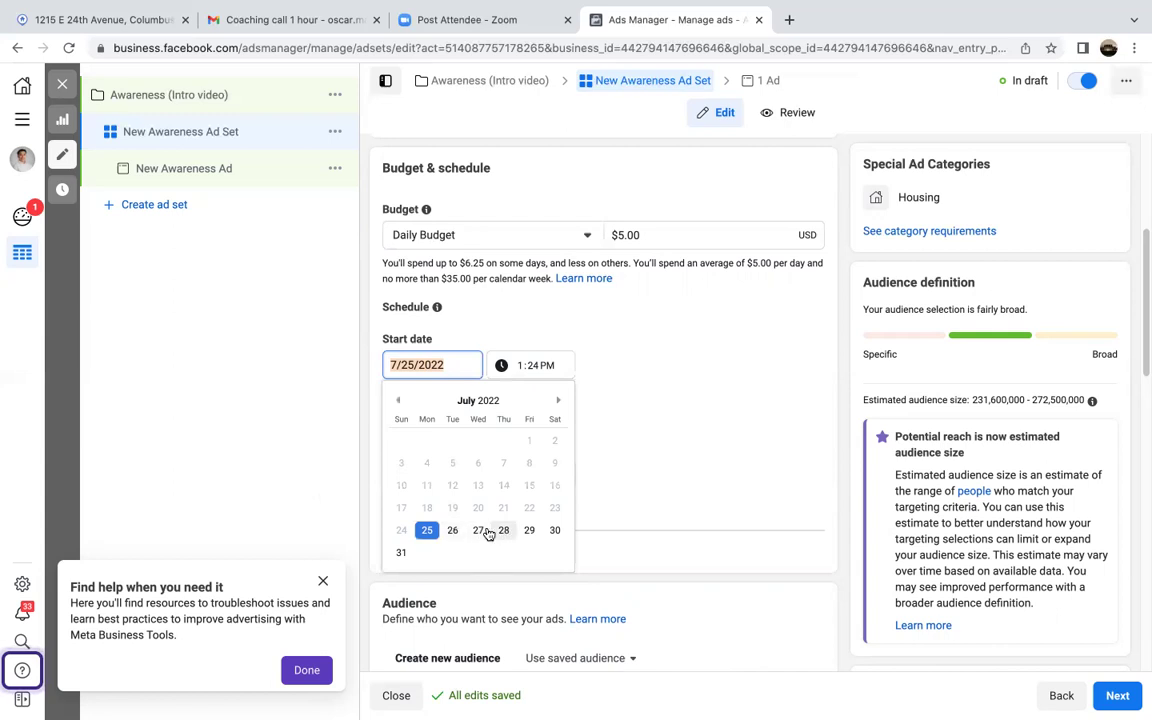
click(487, 533)
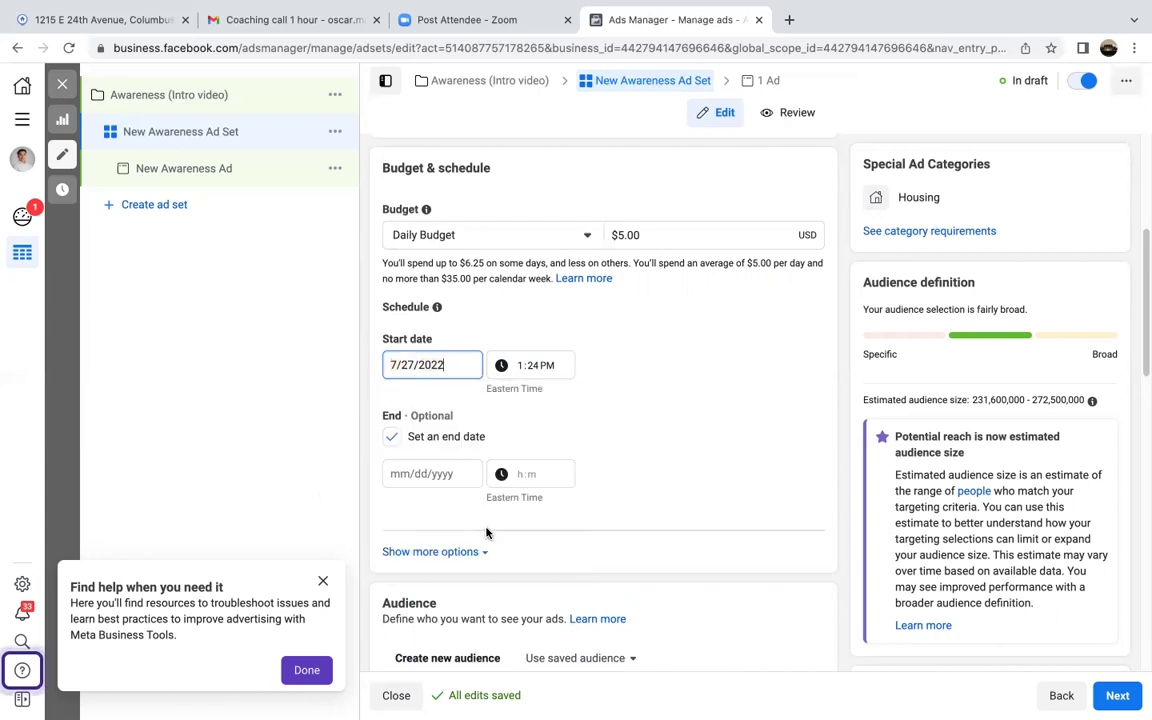
click(540, 366)
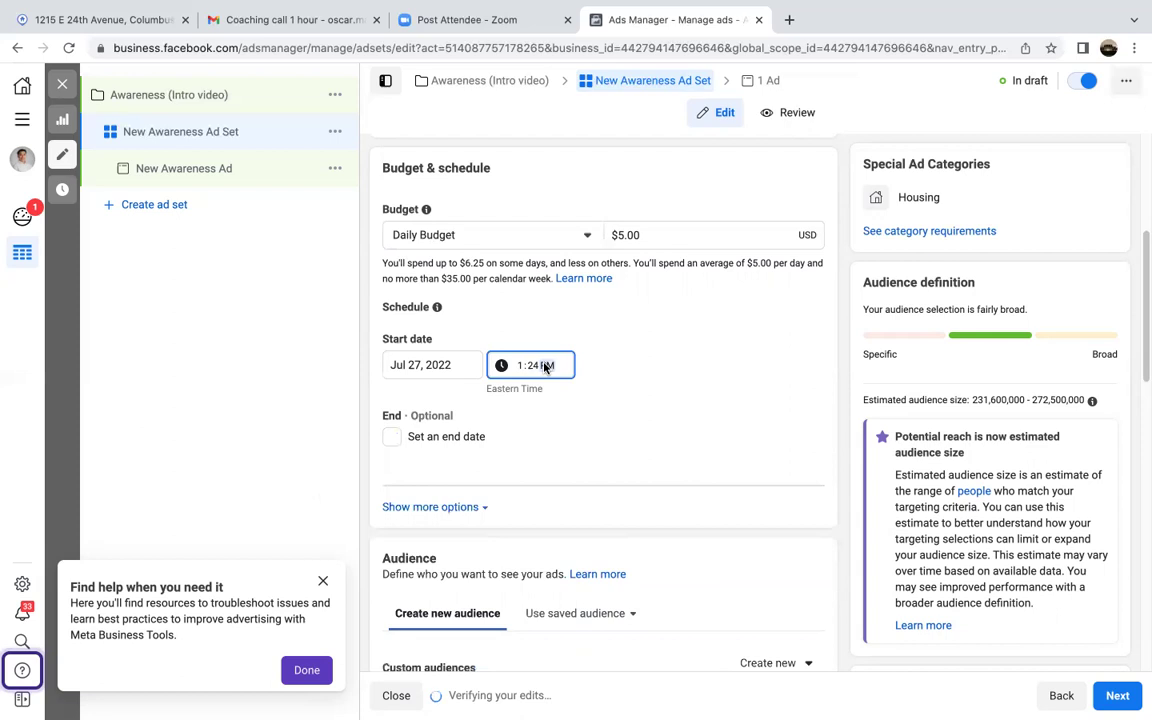
key(a)
click(522, 366)
text(6:)
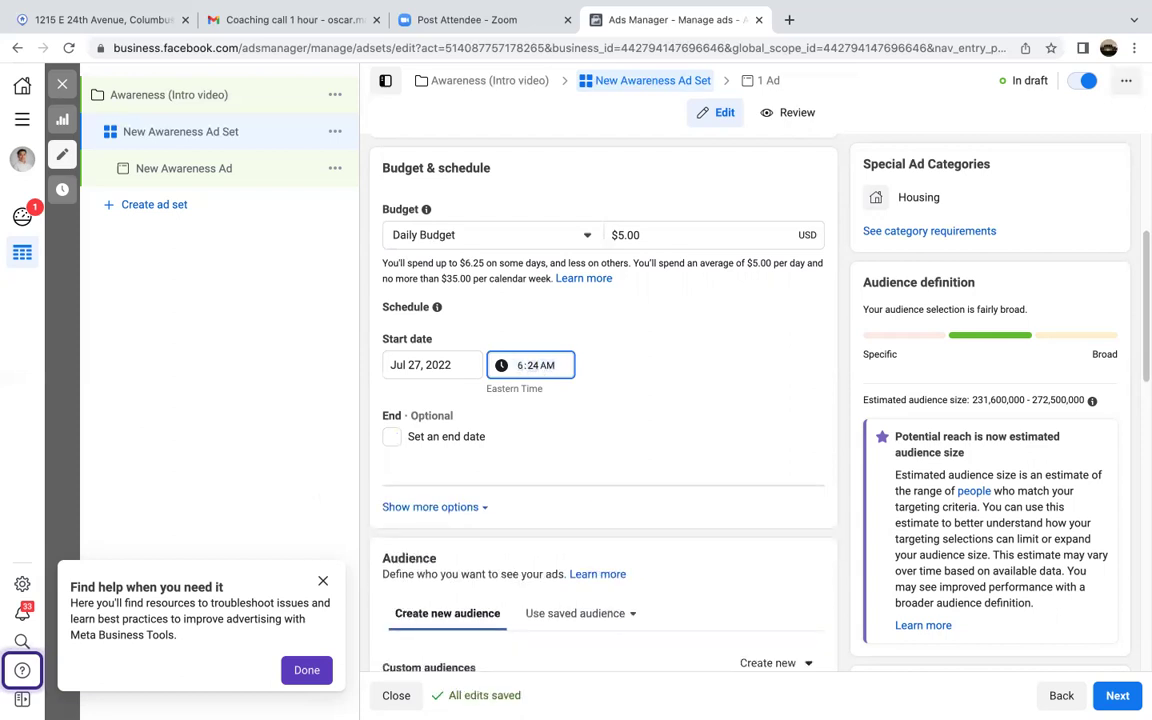
text(00)
click(501, 404)
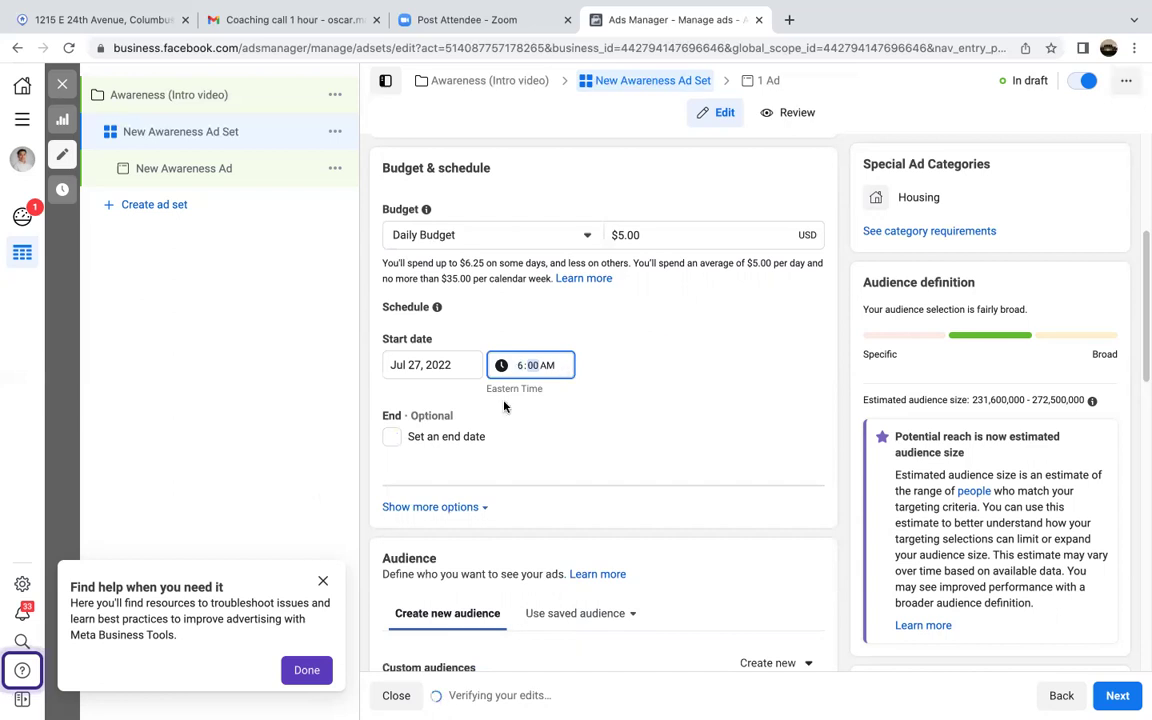
Step: Add an end date of Aug 10, 2022 to the schedule
click(391, 436)
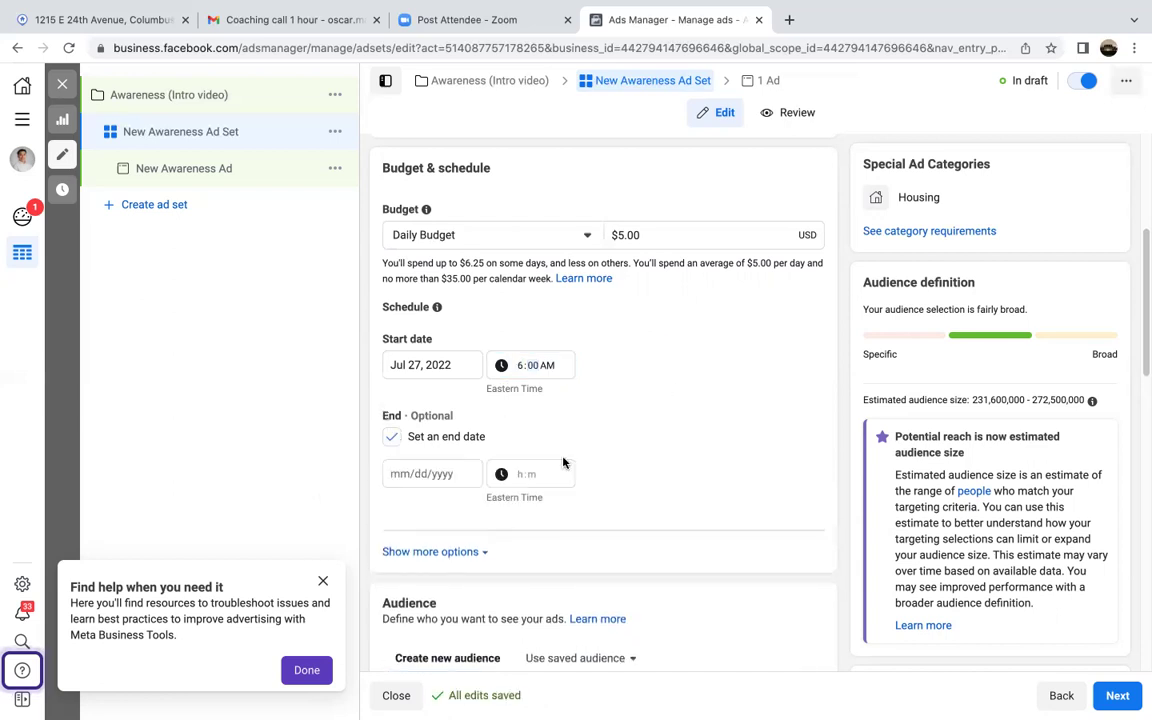
click(458, 476)
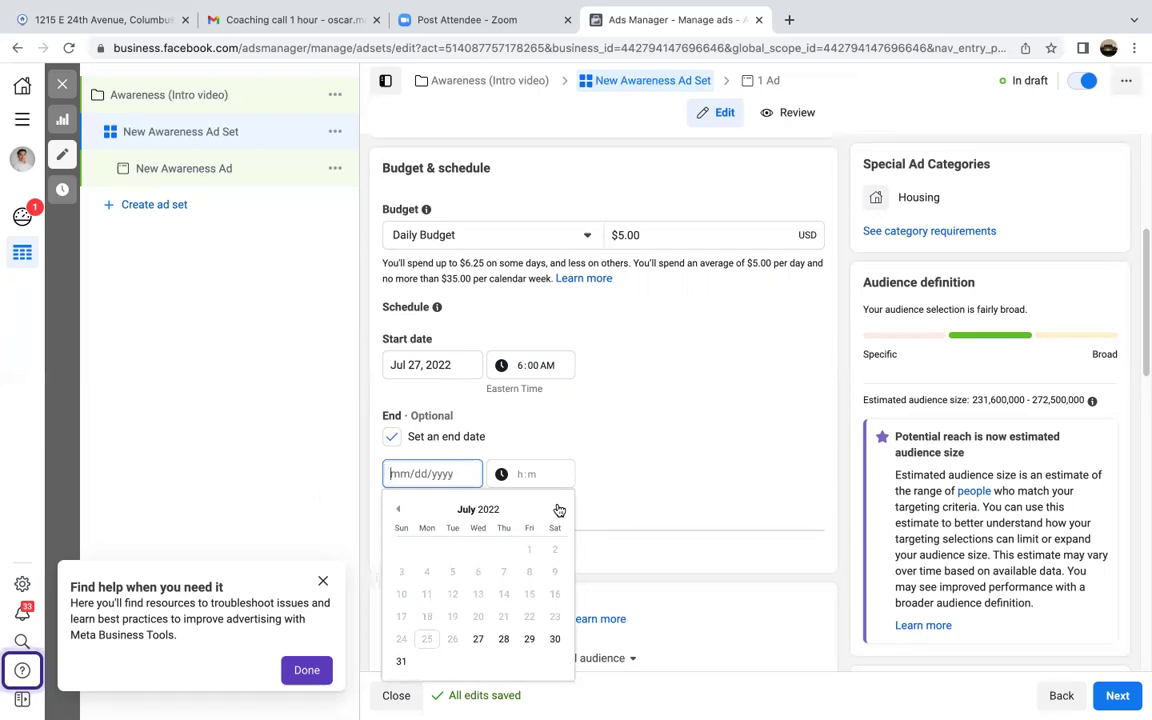
click(557, 510)
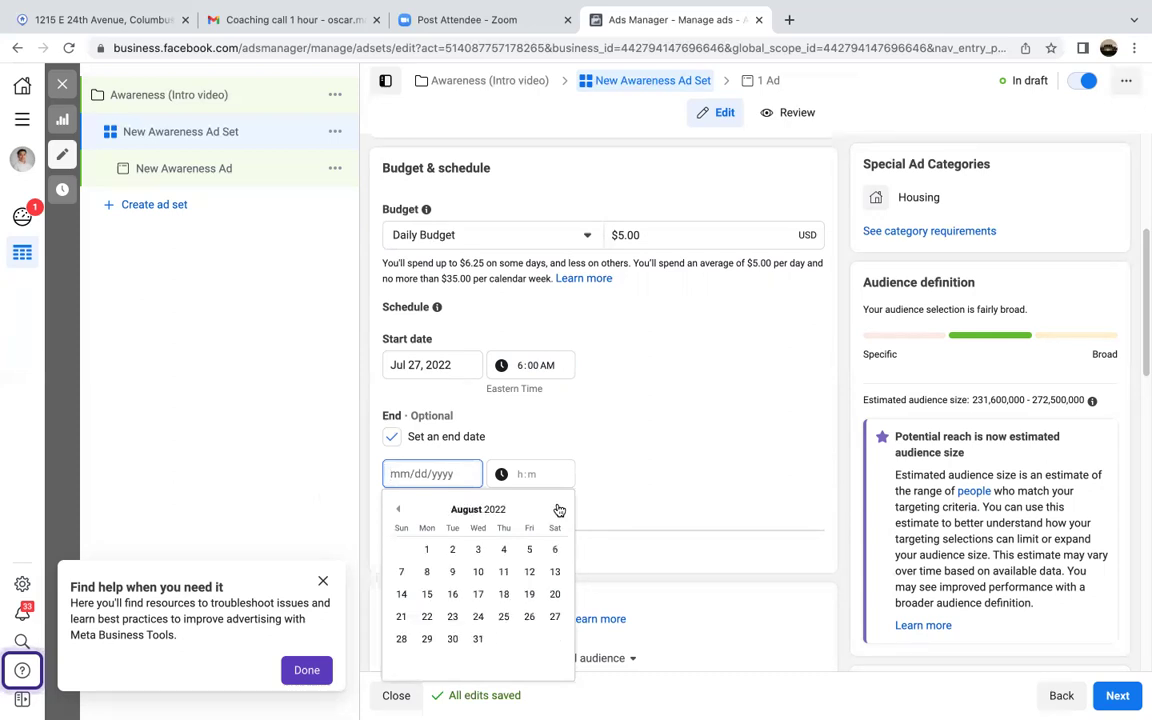
click(478, 571)
click(676, 459)
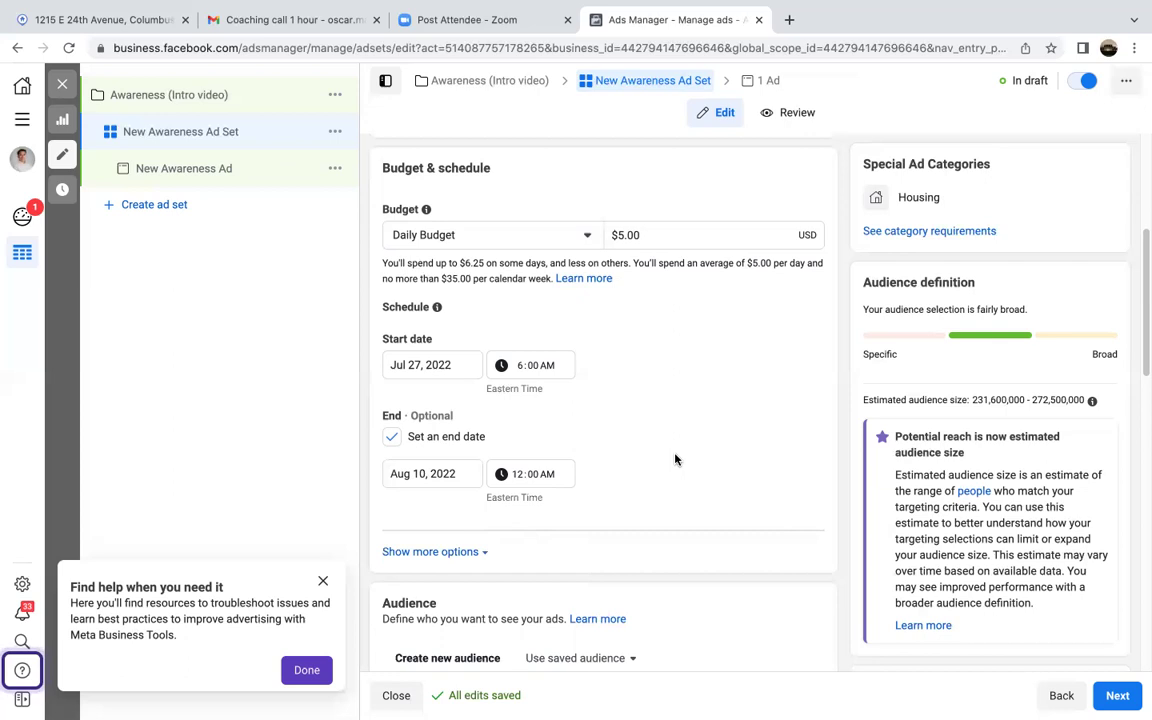
scroll(675, 459, down, 5)
scroll(676, 458, up, 1)
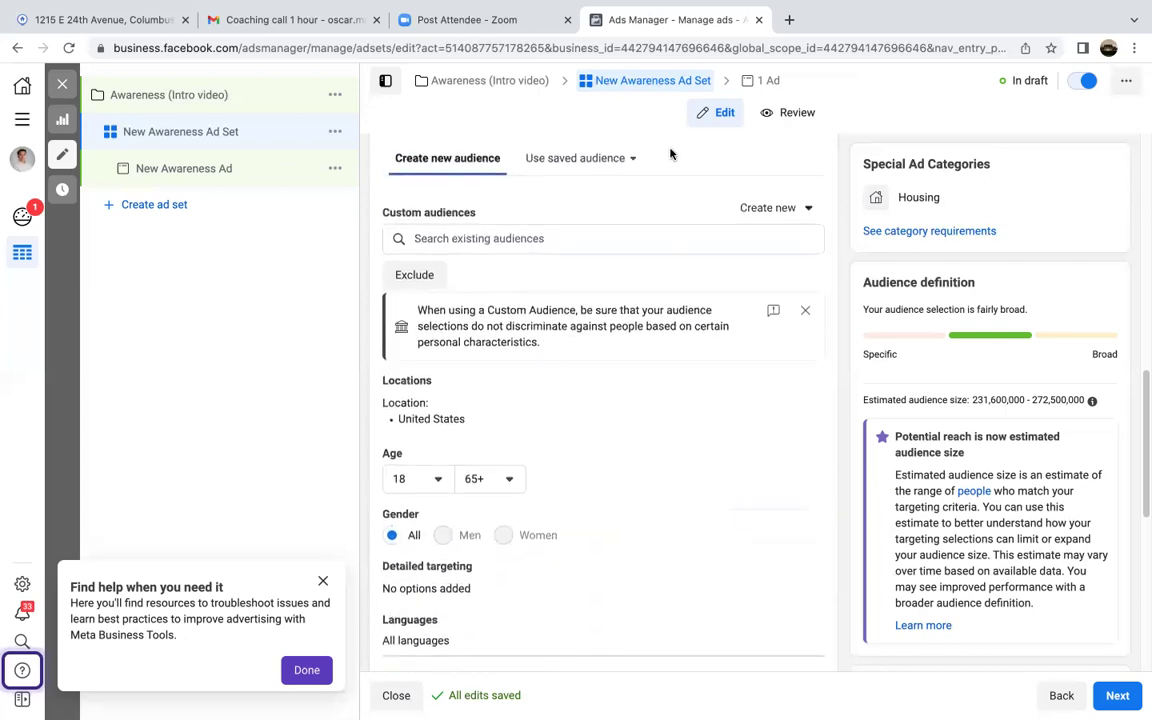
scroll(672, 166, up, 3)
scroll(673, 170, up, 6)
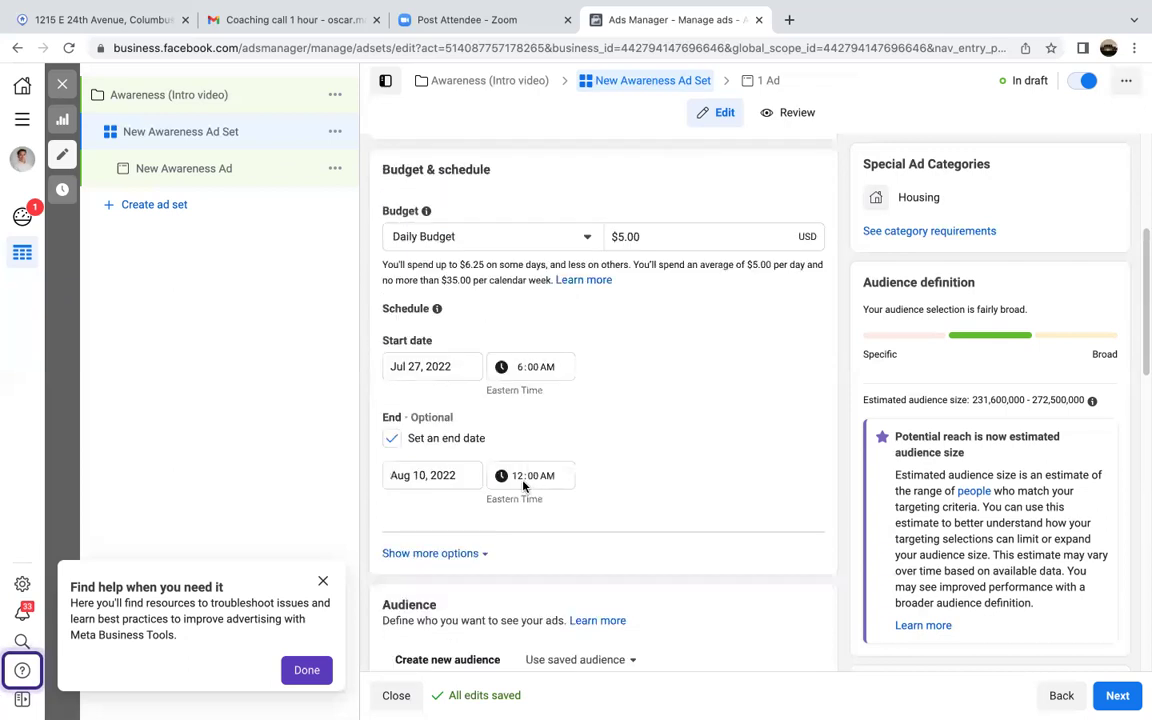
Step: Change the Aug 10, 2022 end time from 12:00 AM to 6:00 AM
click(520, 478)
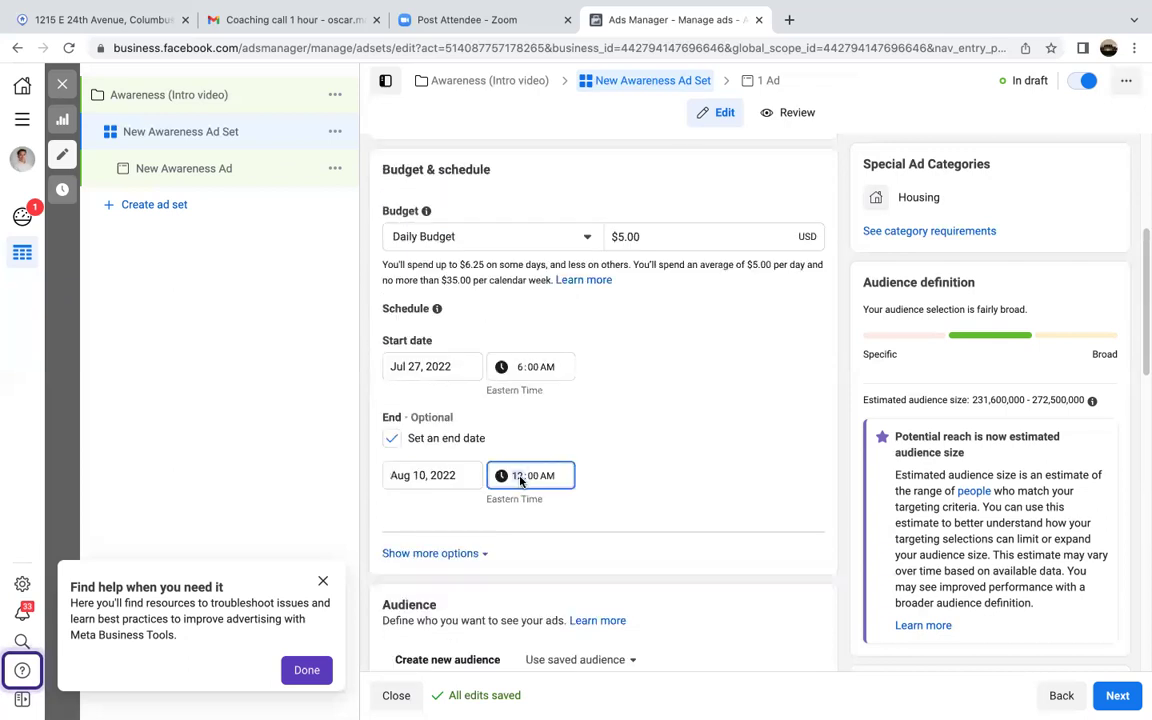
text(6)
click(672, 466)
scroll(672, 466, down, 5)
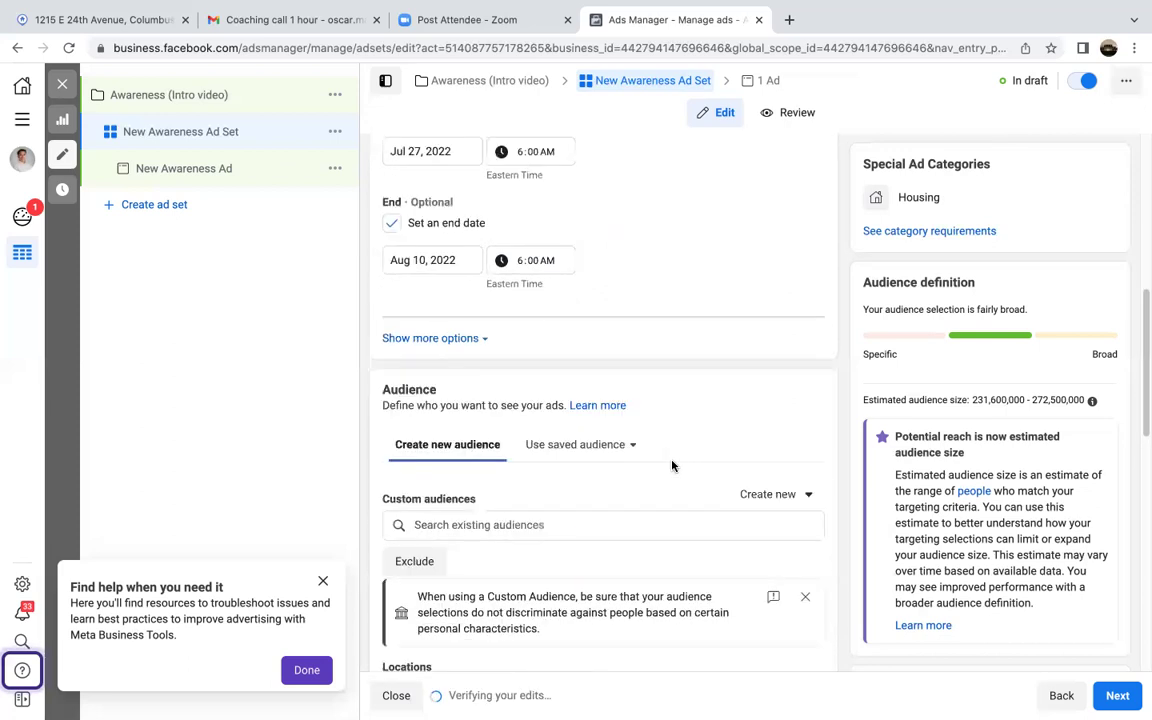
scroll(672, 466, up, 2)
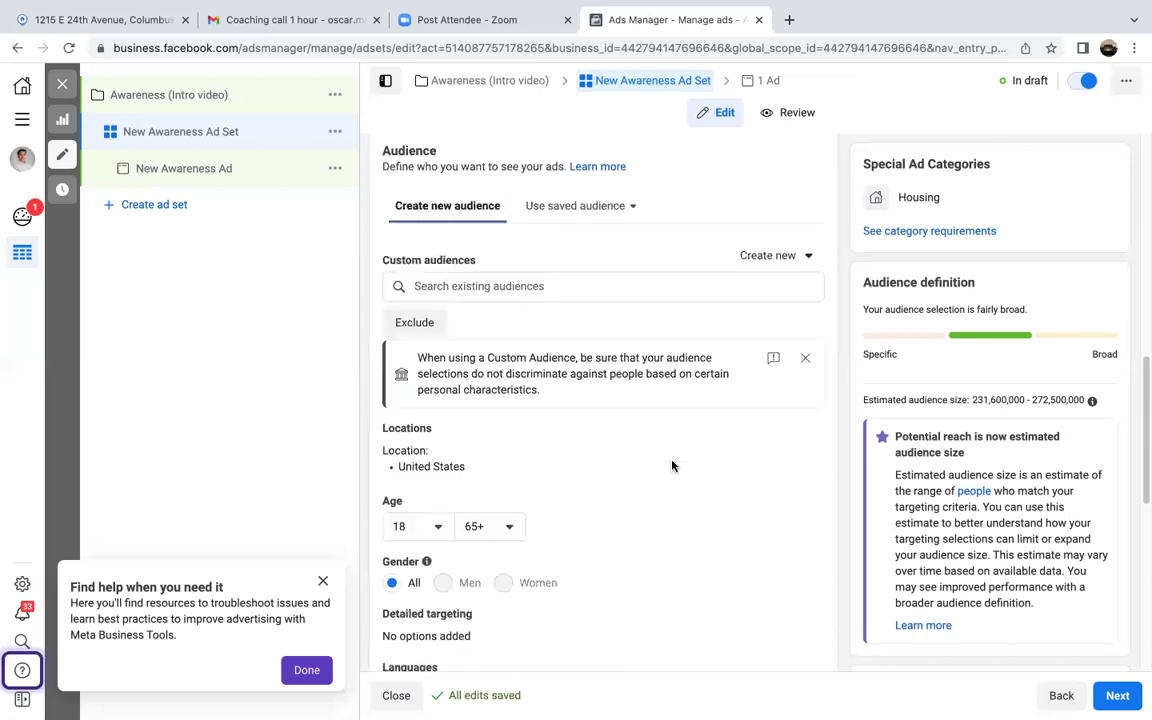
scroll(619, 390, up, 3)
Step: Expand the additional ad scheduling options and scroll down to the Audience section
click(440, 412)
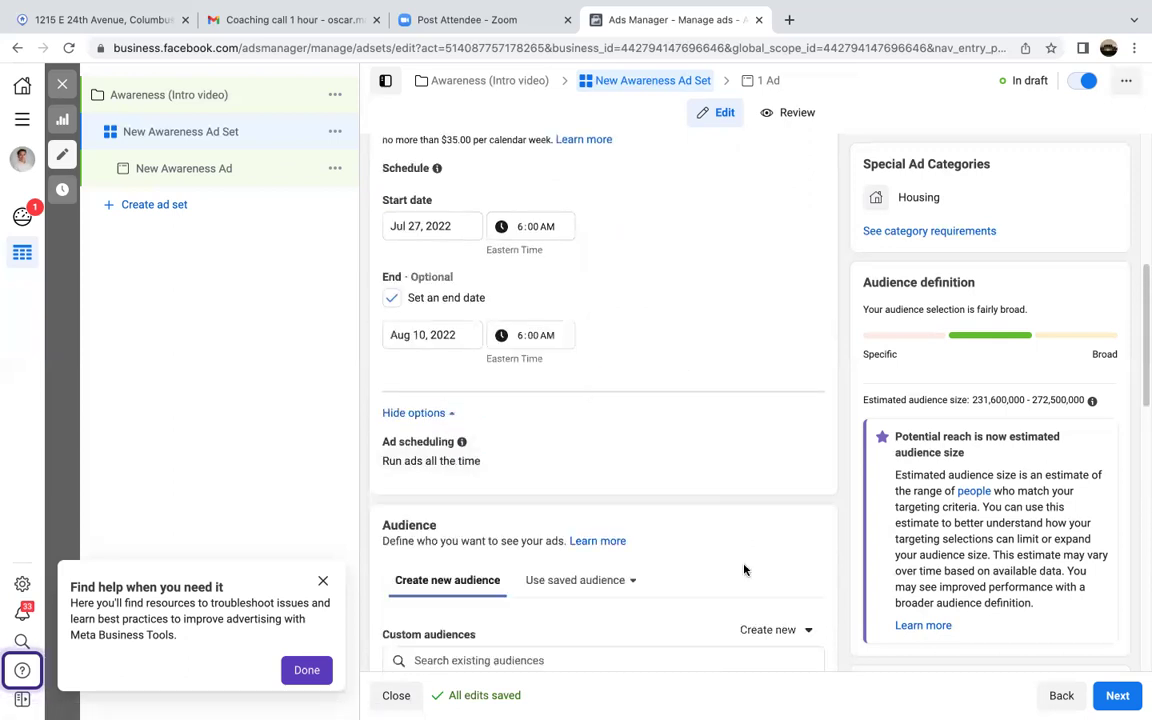
scroll(743, 568, down, 2)
scroll(743, 569, down, 1)
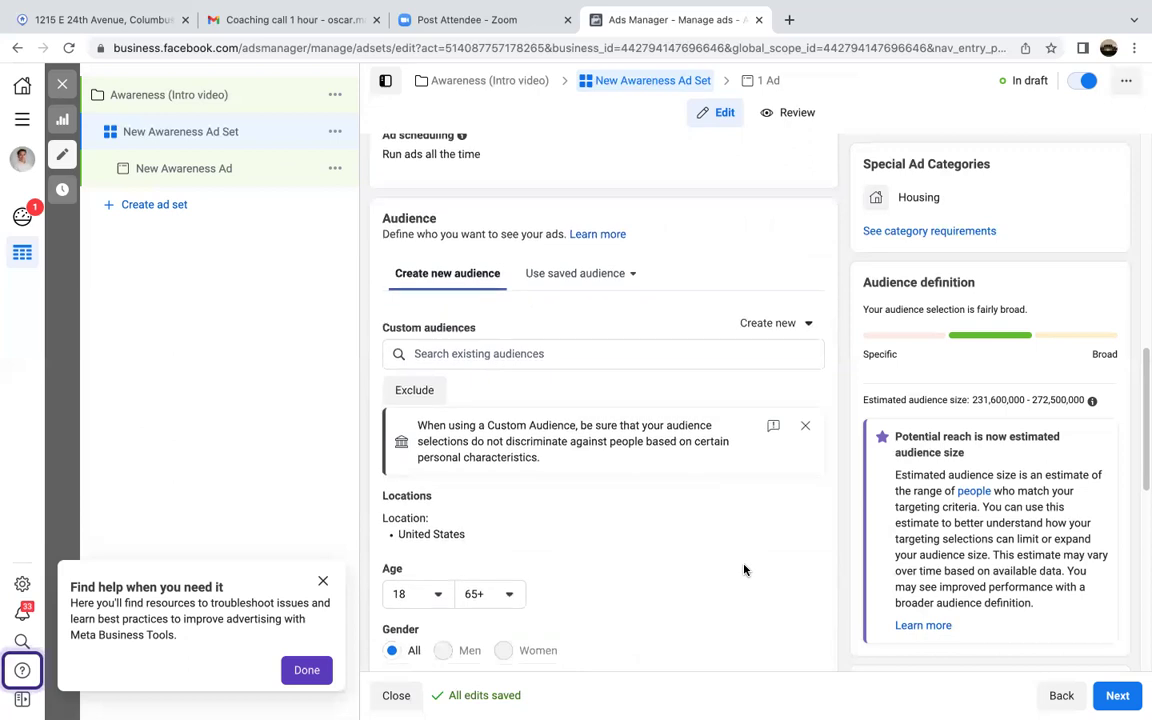
scroll(743, 569, down, 1)
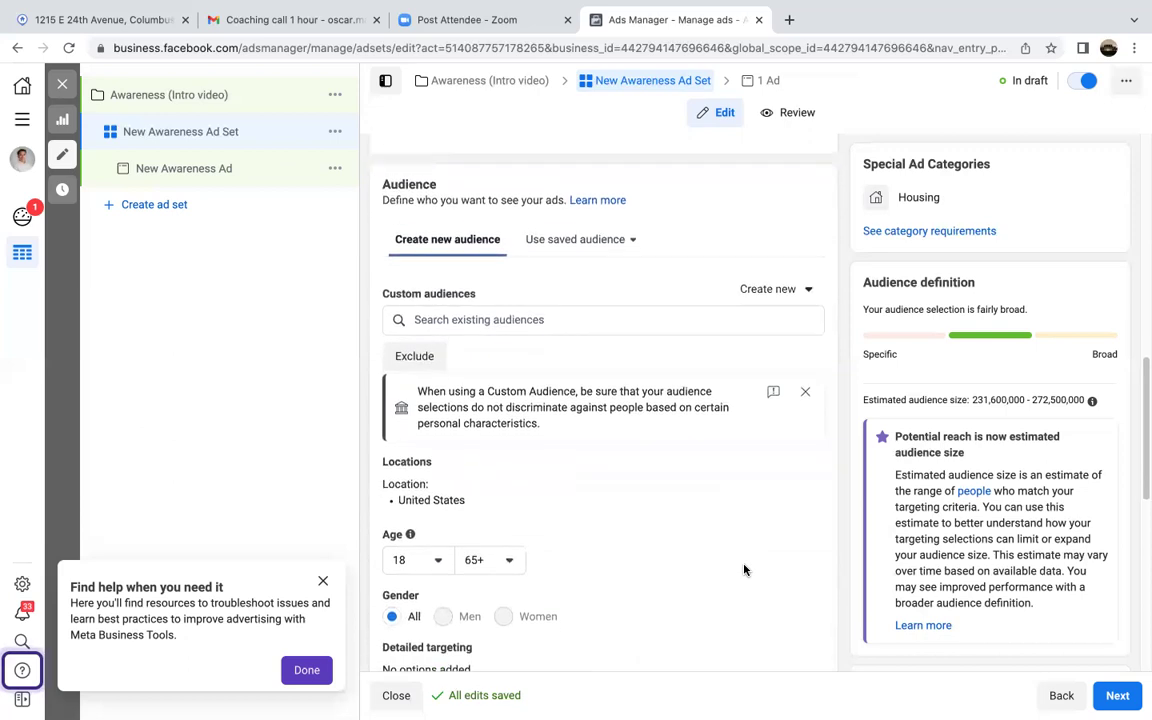
scroll(743, 569, down, 1)
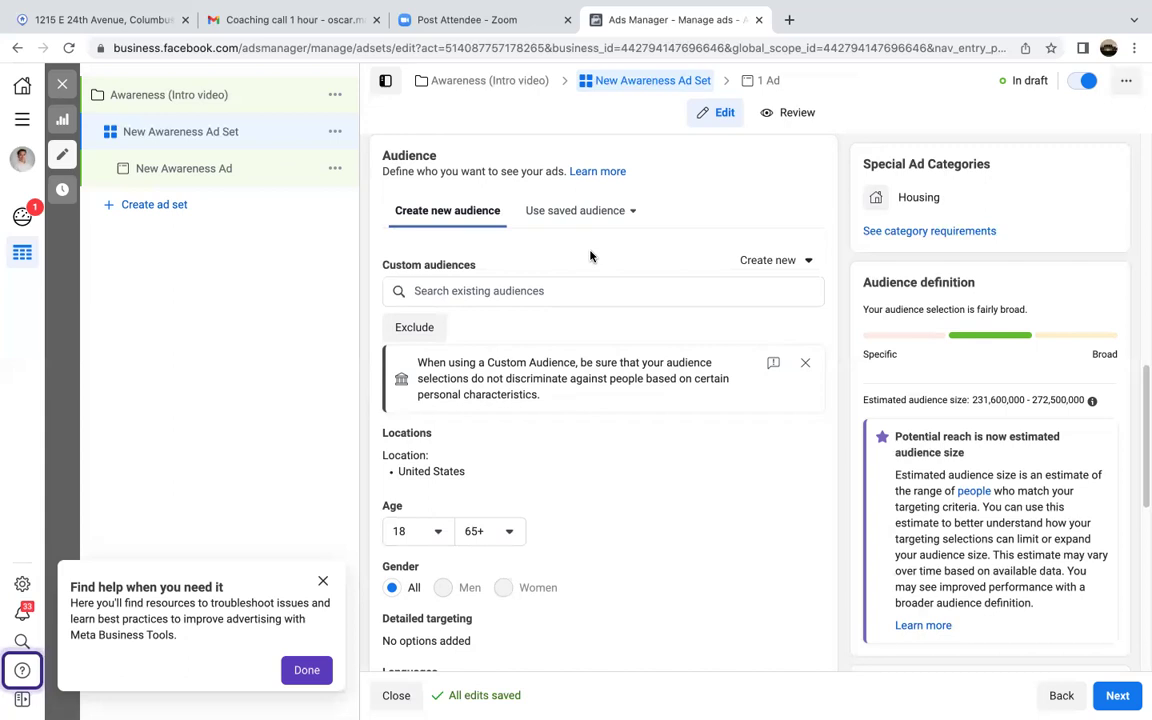
scroll(575, 310, down, 3)
Step: Edit Locations to target 'People living in this location' and focus the location search box
mouse_move(617, 226)
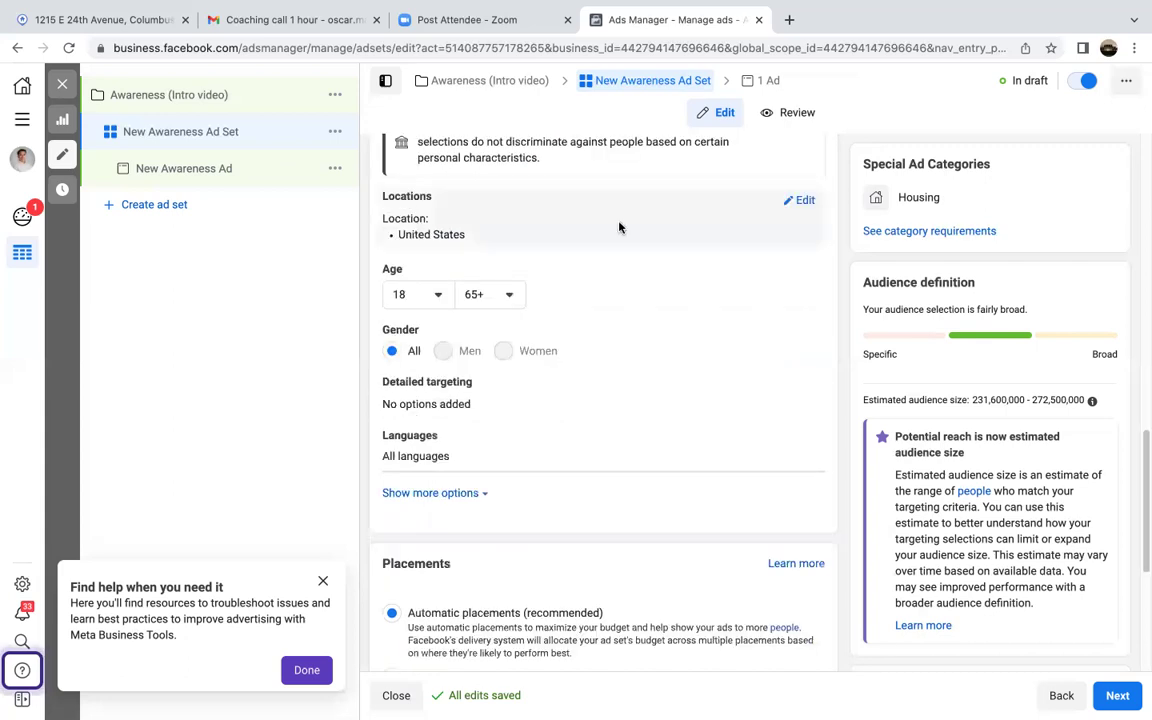
click(797, 202)
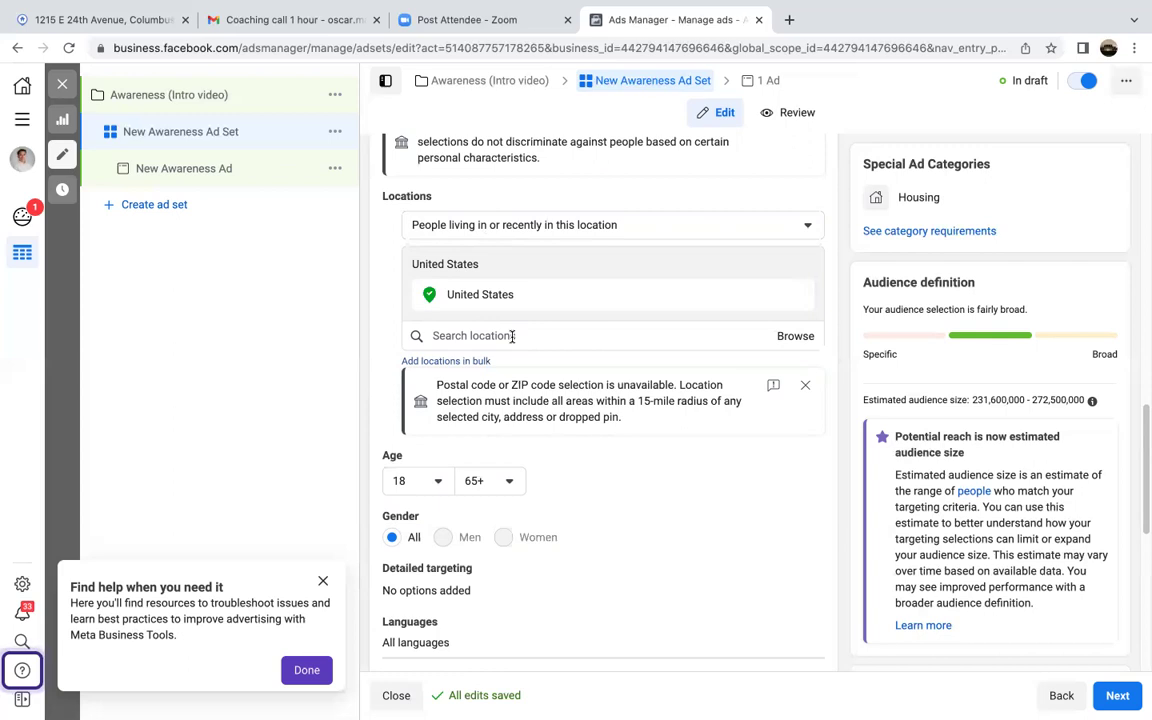
click(558, 228)
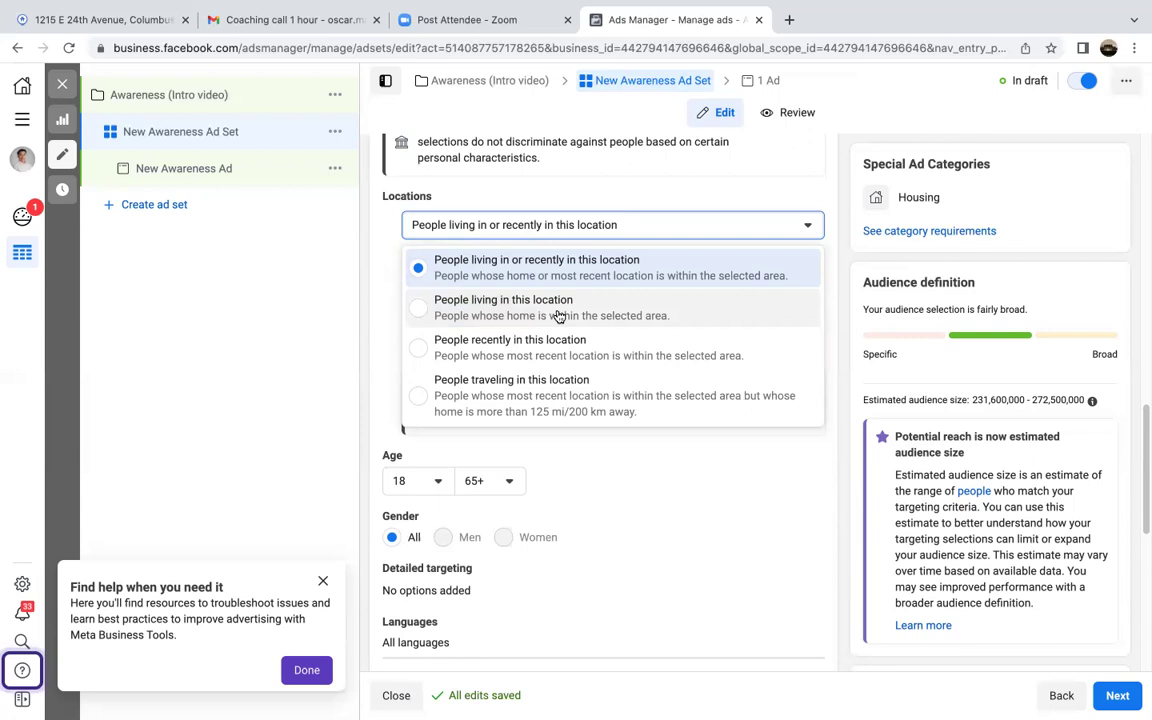
click(437, 305)
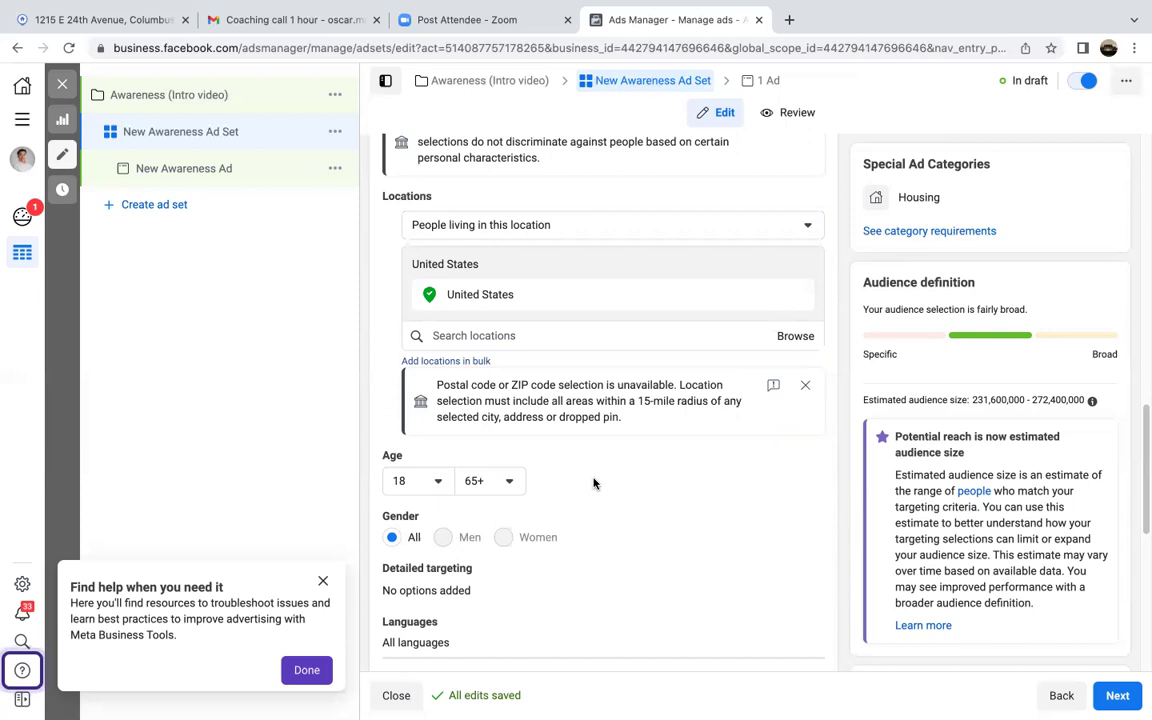
click(551, 341)
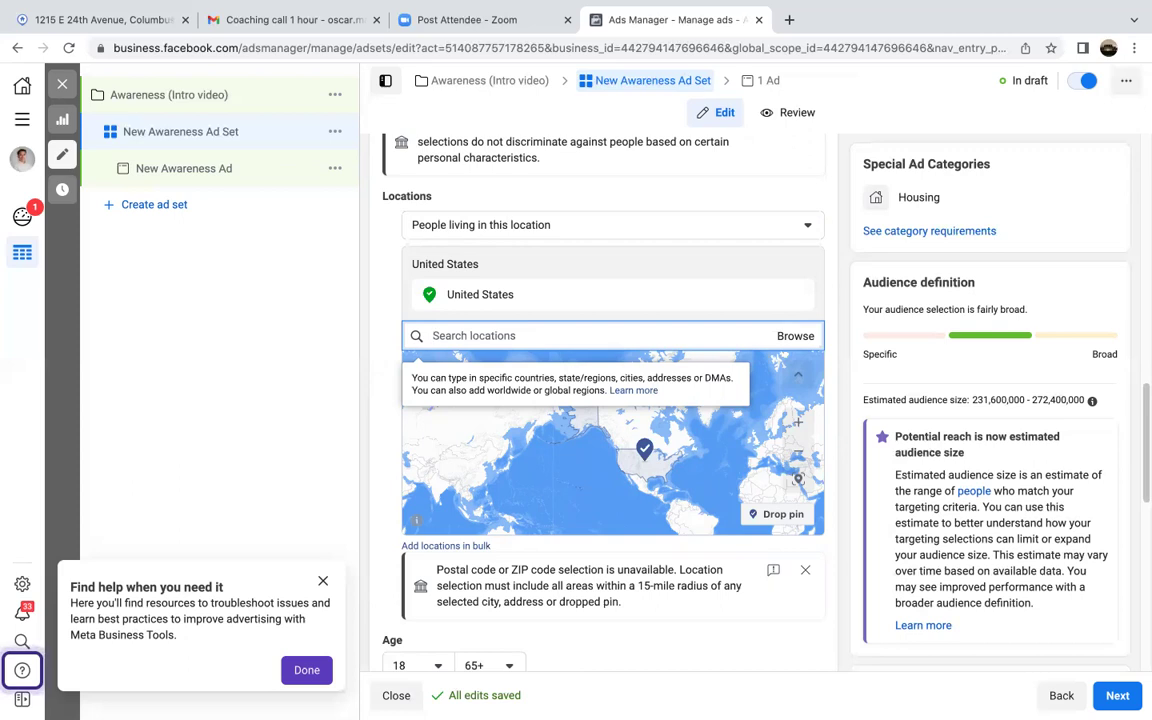
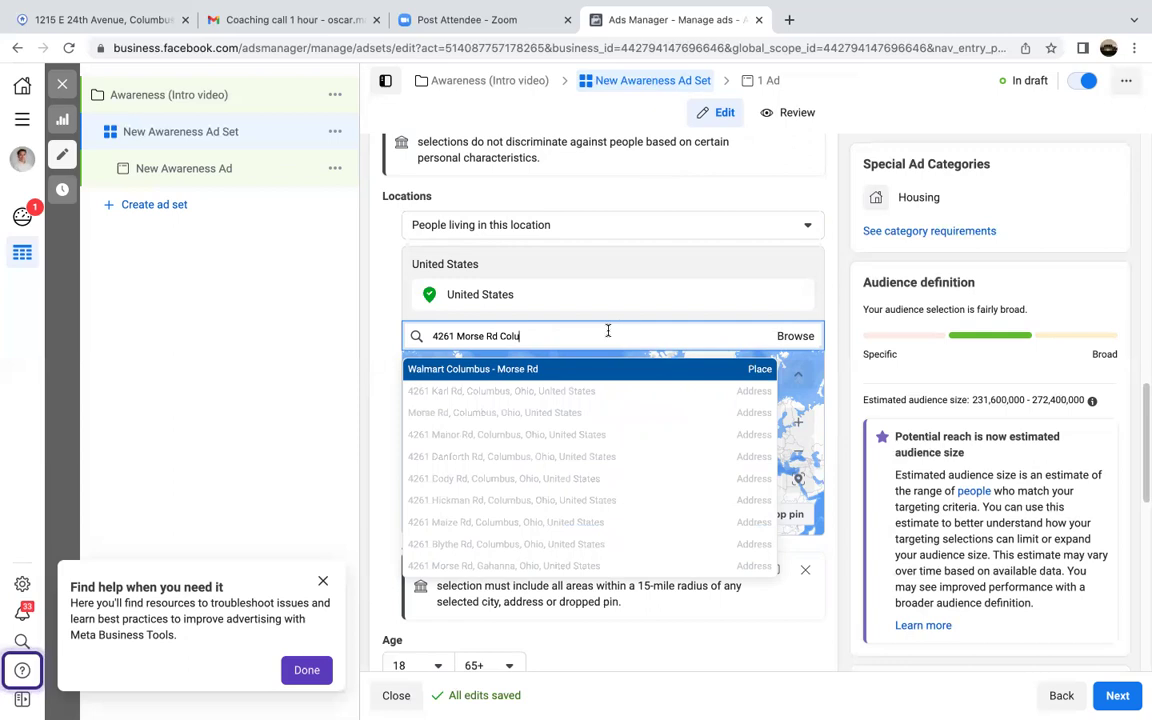
Step: Search for the Morse Rd, Columbus address and select it, targeting a 15-mile radius
key(Return)
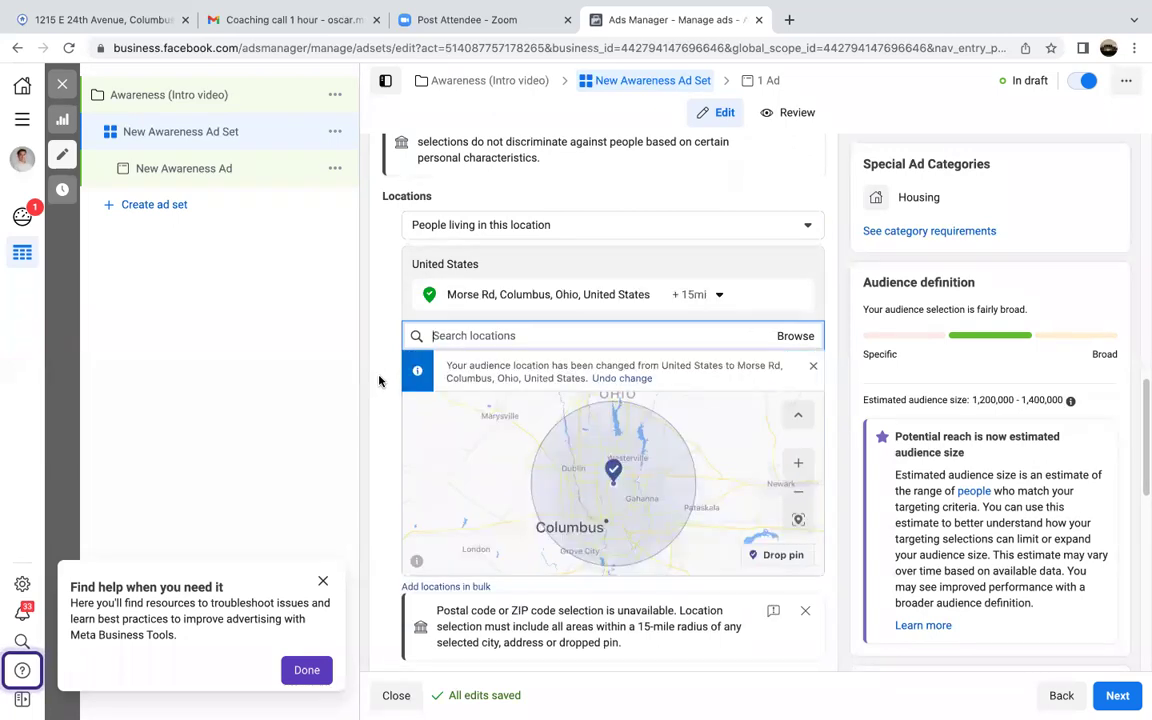
scroll(379, 380, down, 1)
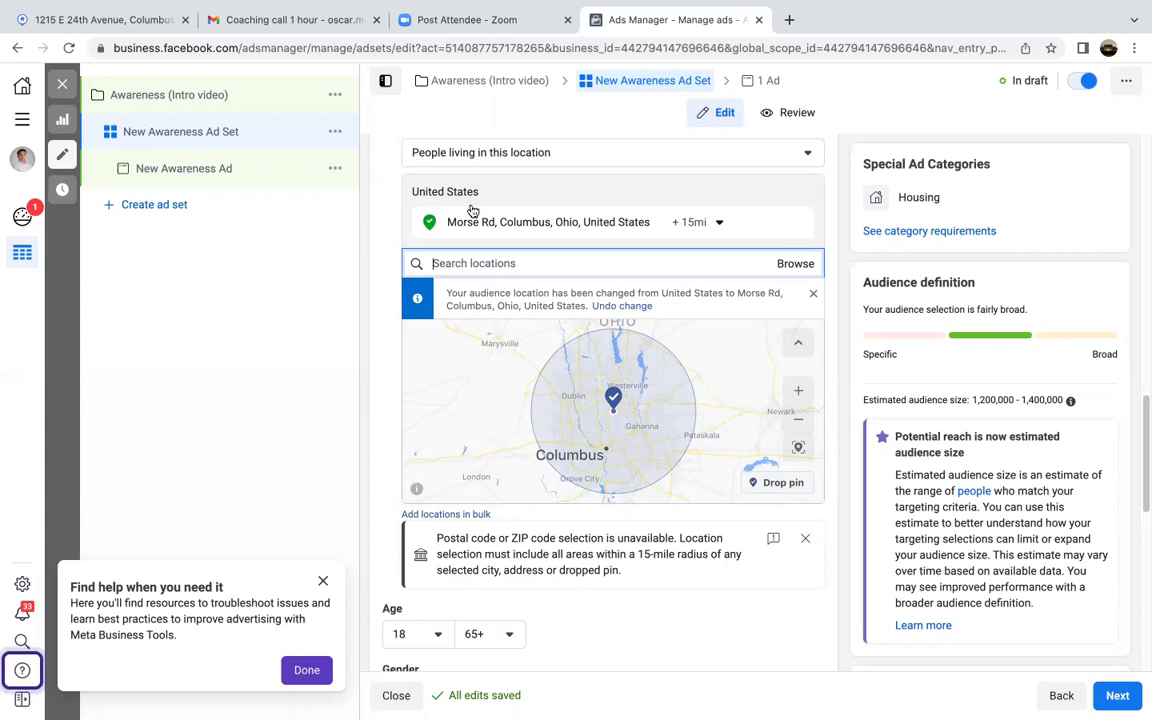
scroll(611, 268, up, 5)
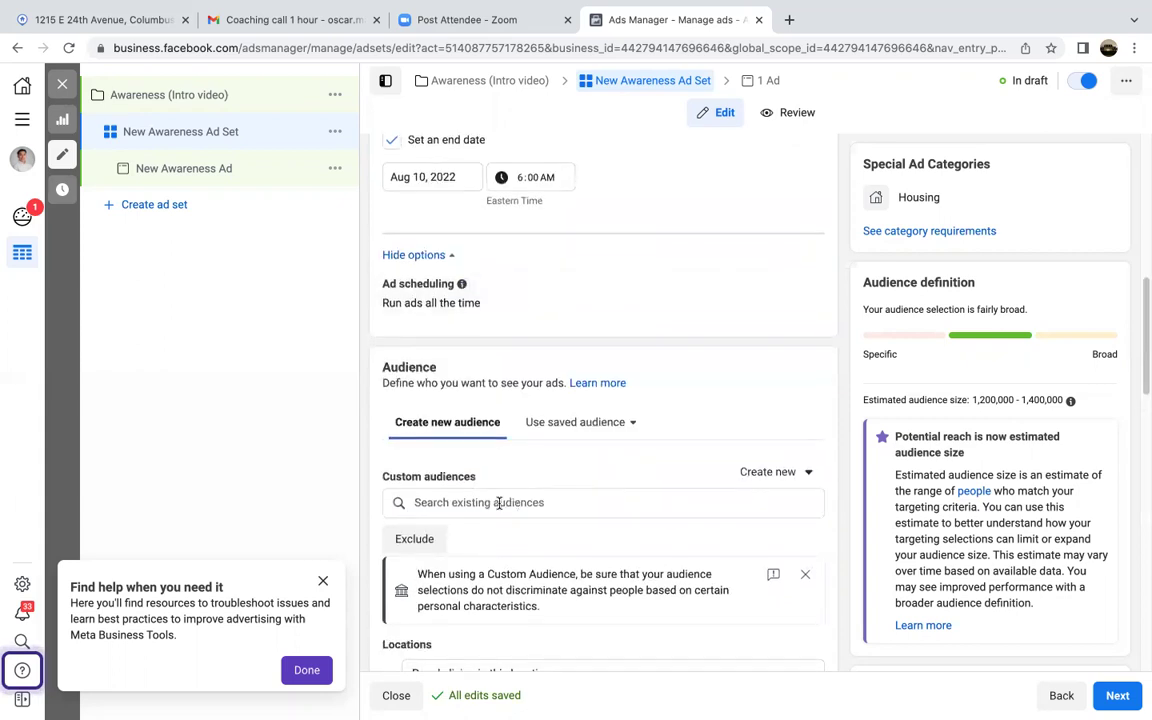
scroll(699, 383, up, 5)
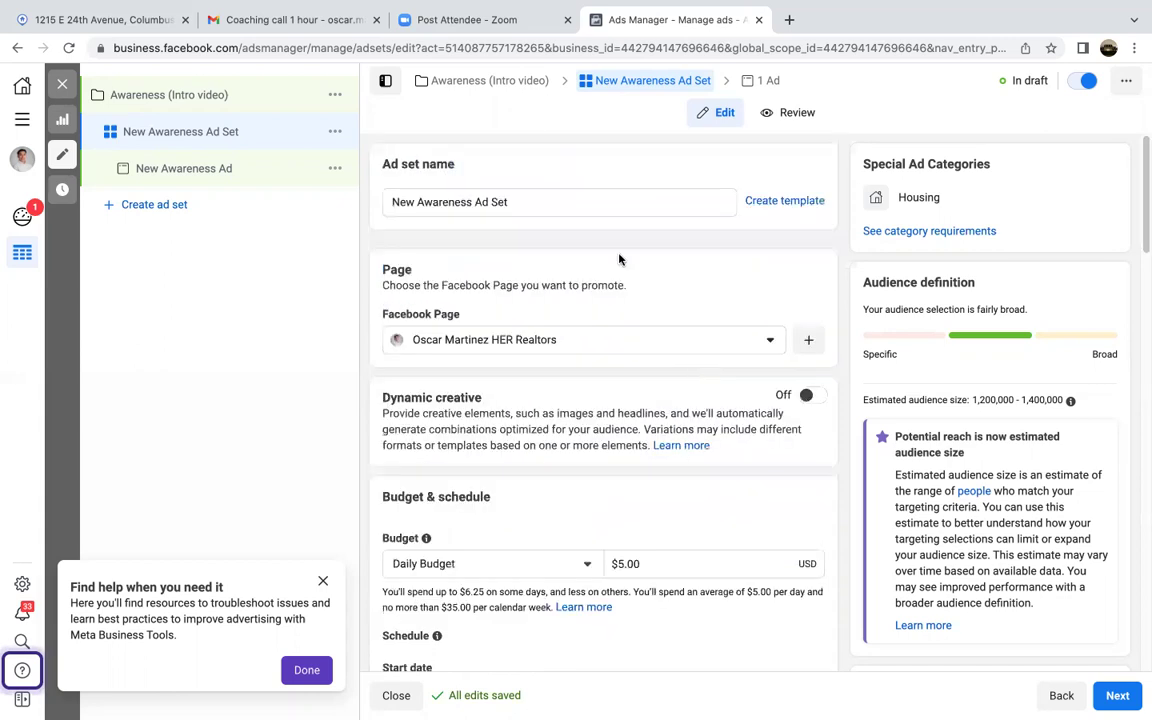
Step: Replace the ad set name with 'Daily budget $5 - Morse rd 15 miles', correcting typos
triple_click(537, 197)
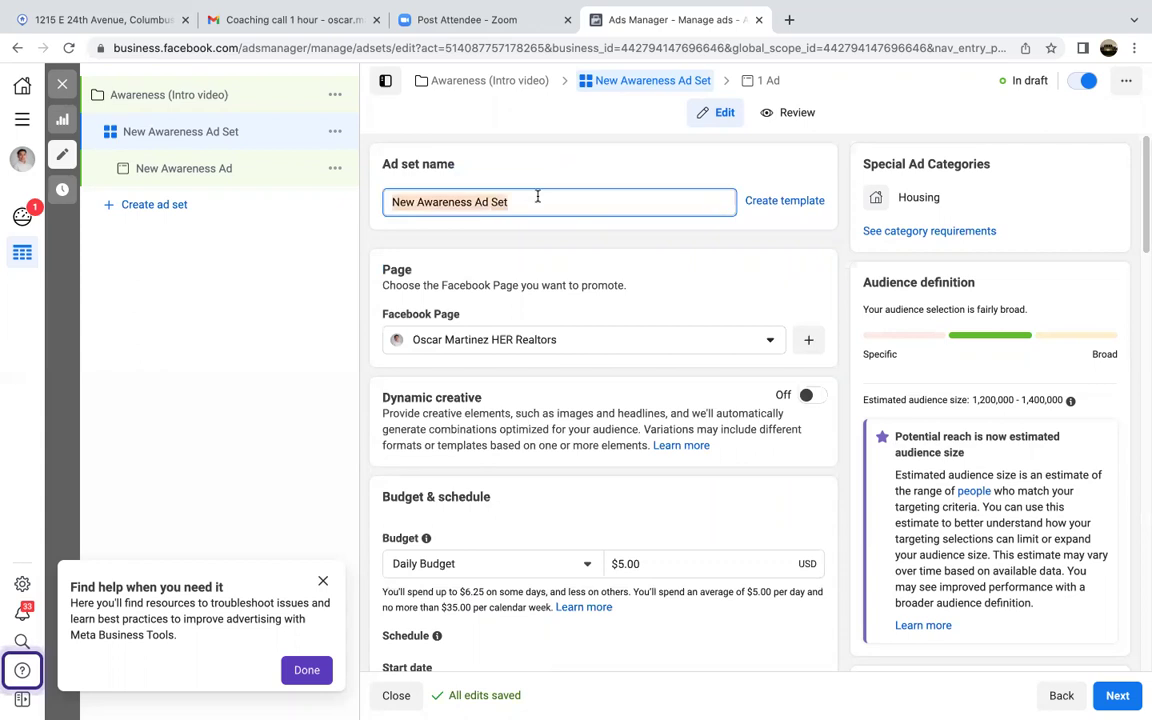
text(Dail)
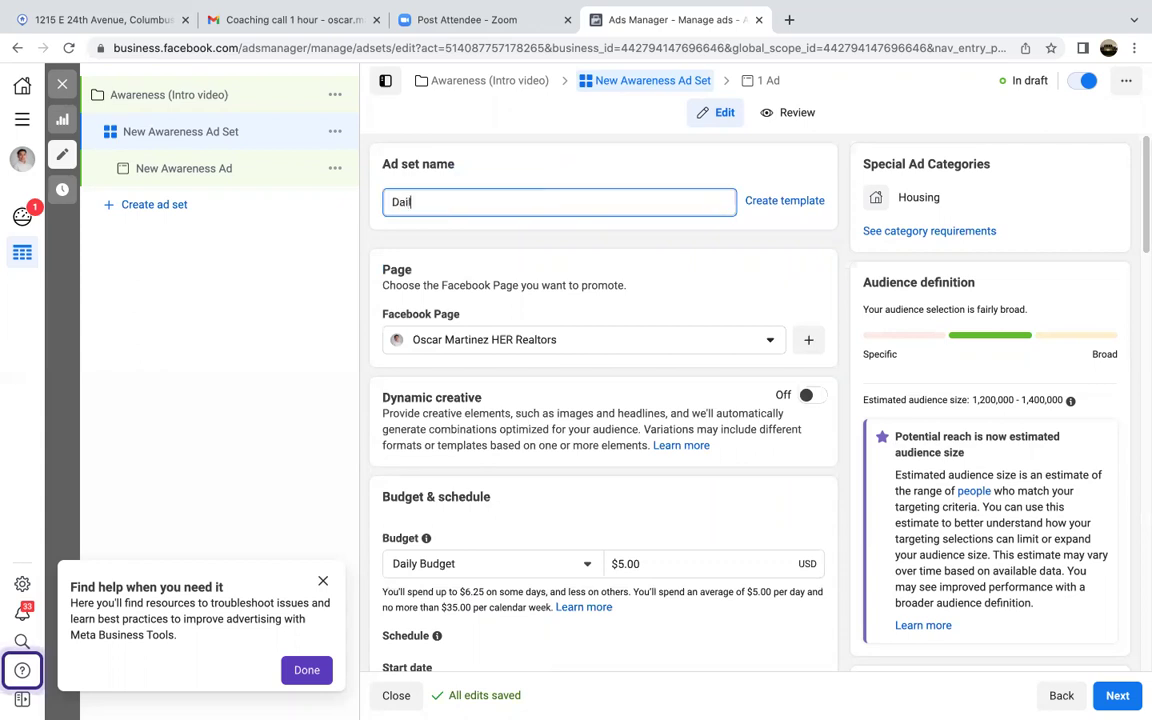
text(y budget $5-)
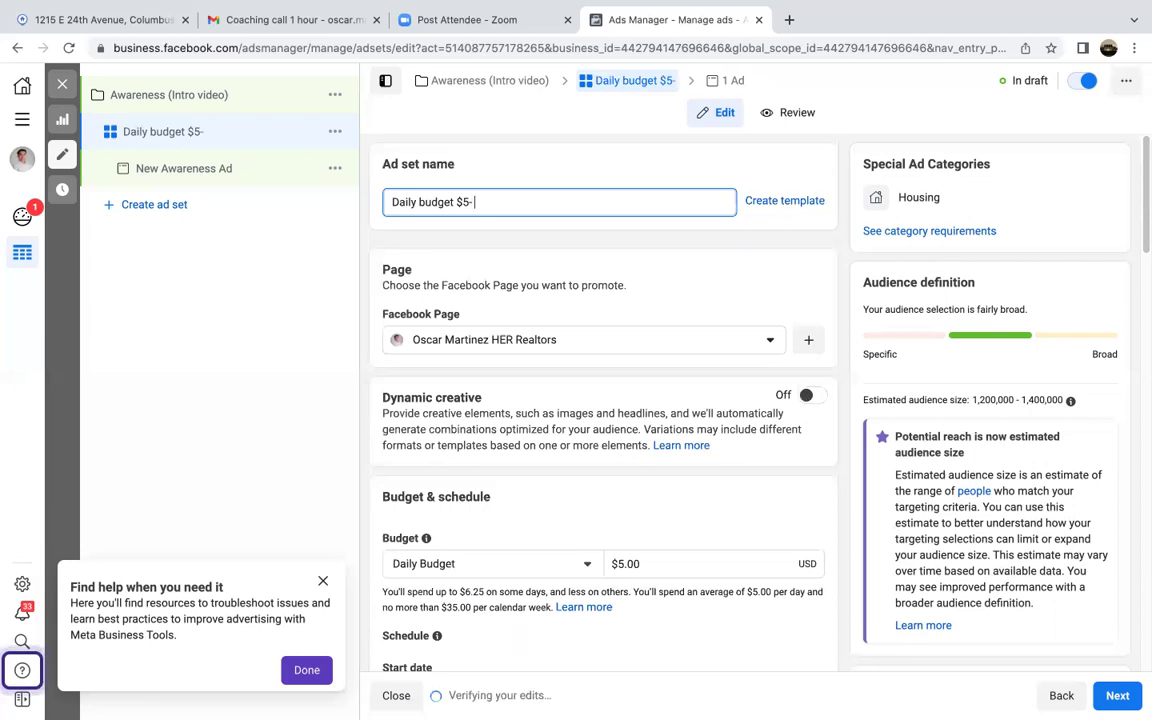
text(  Morse rd 15 miles)
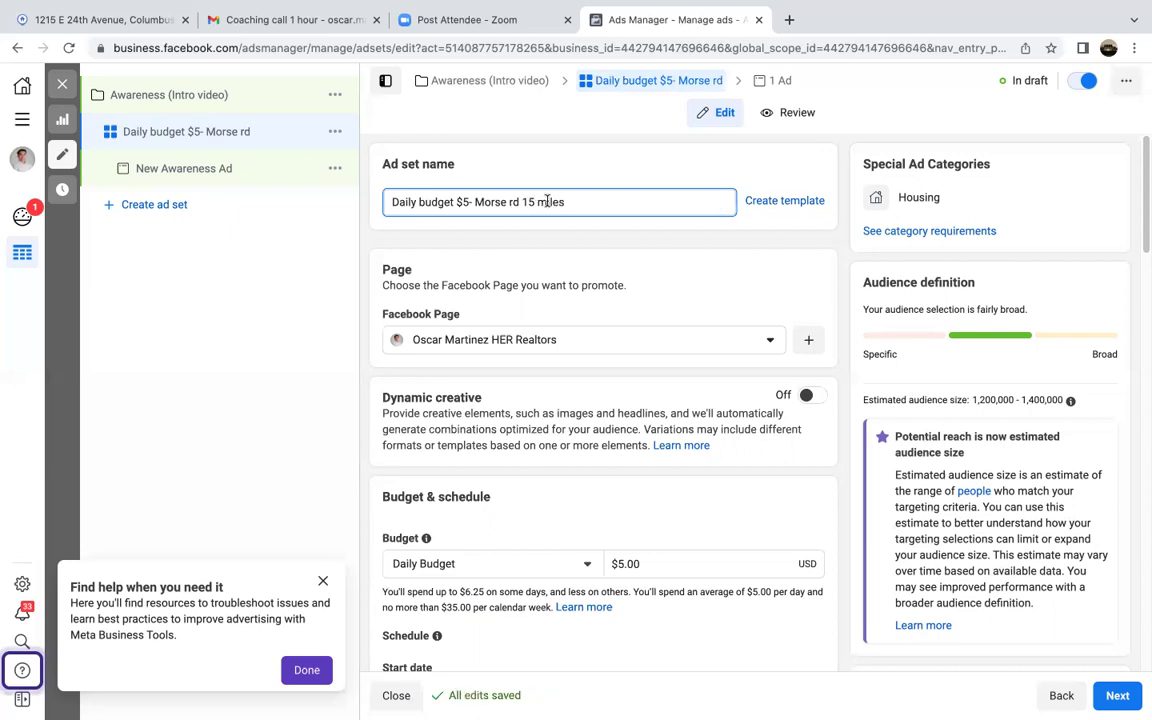
click(715, 273)
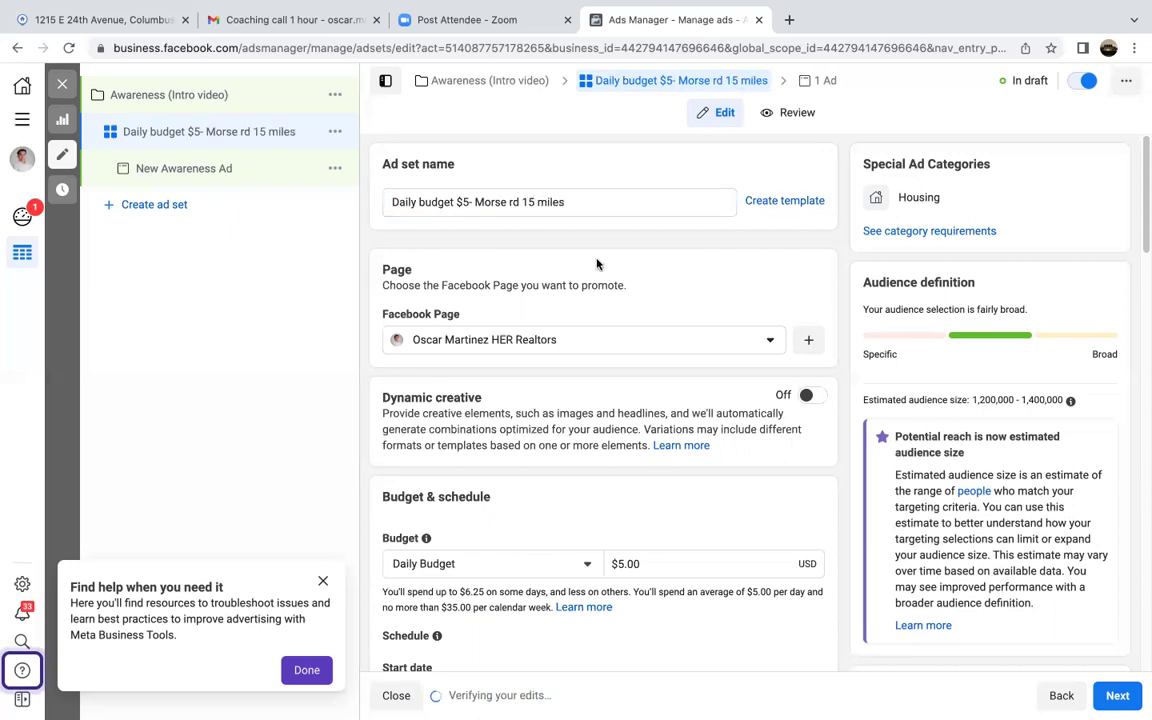
click(467, 203)
click(673, 267)
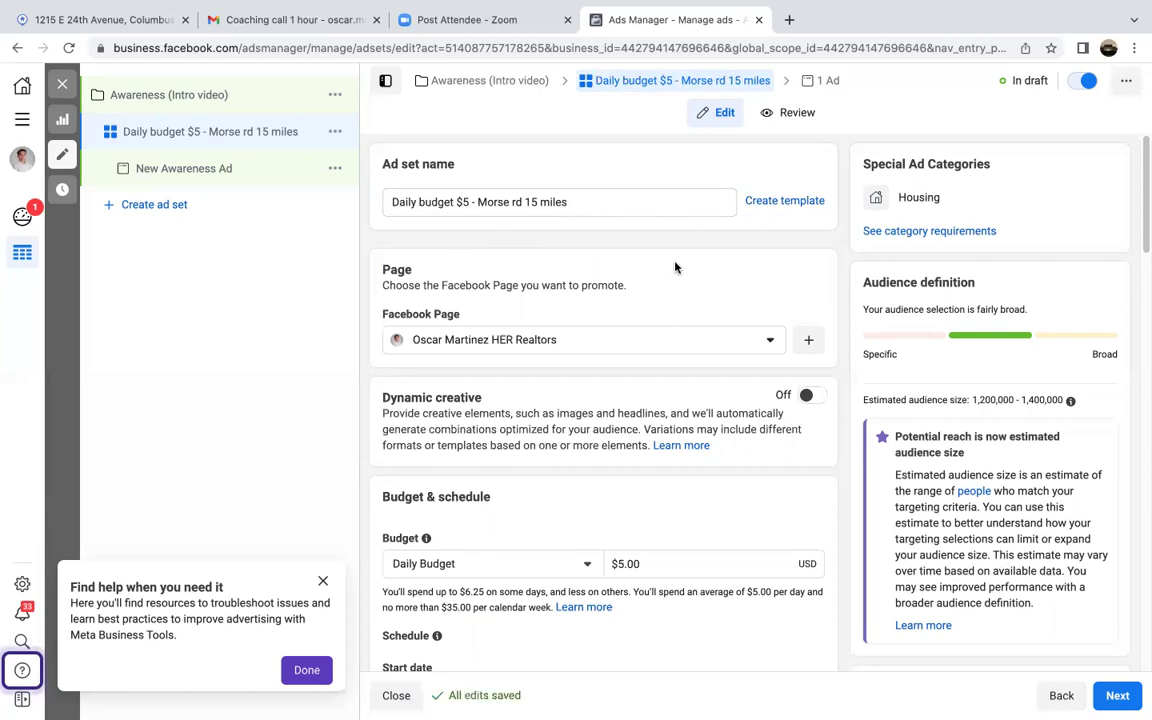
scroll(680, 280, down, 3)
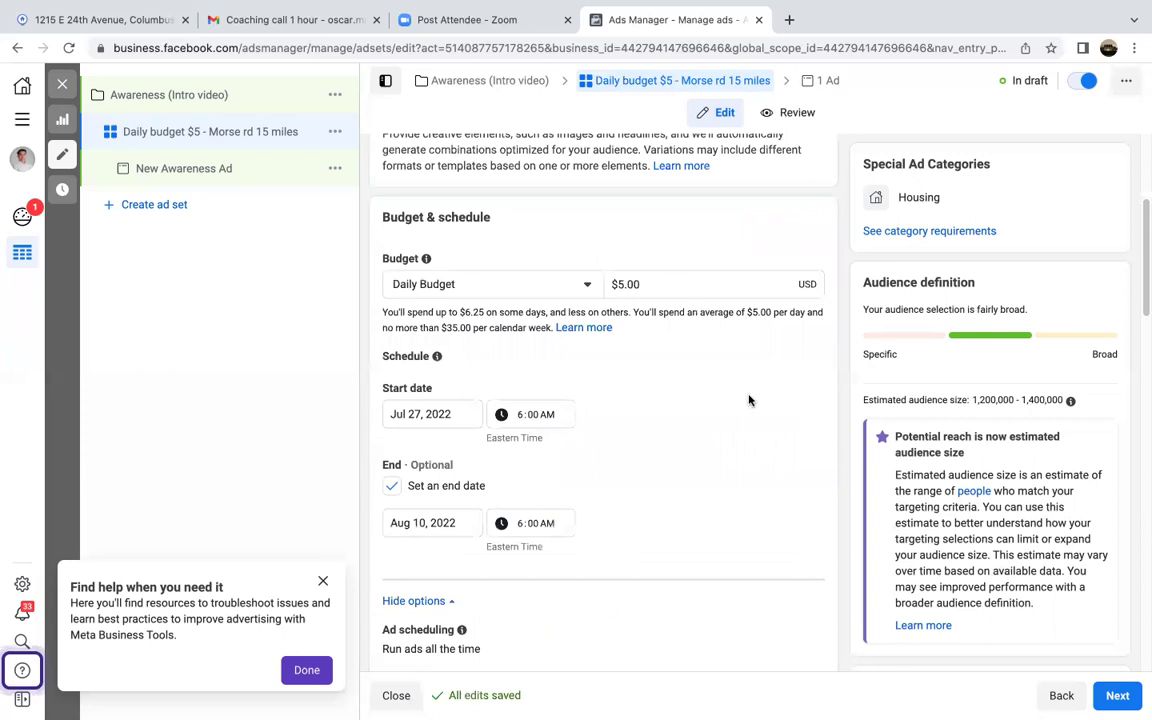
scroll(749, 400, down, 3)
scroll(749, 400, up, 6)
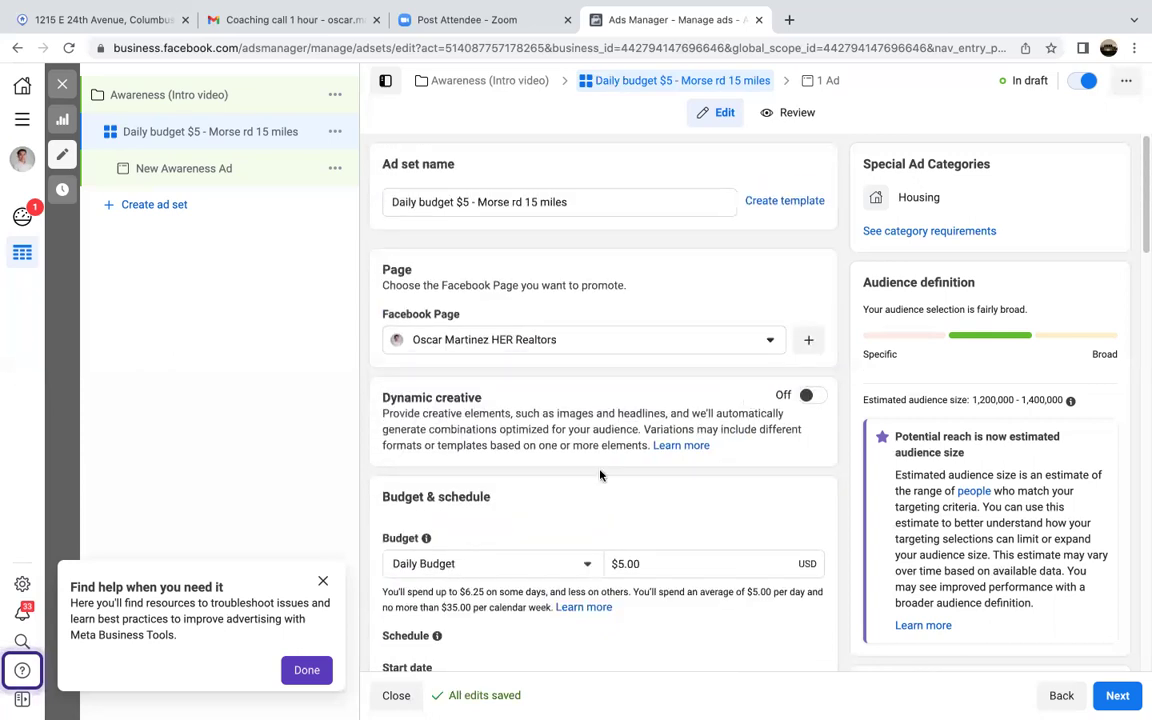
scroll(600, 491, down, 10)
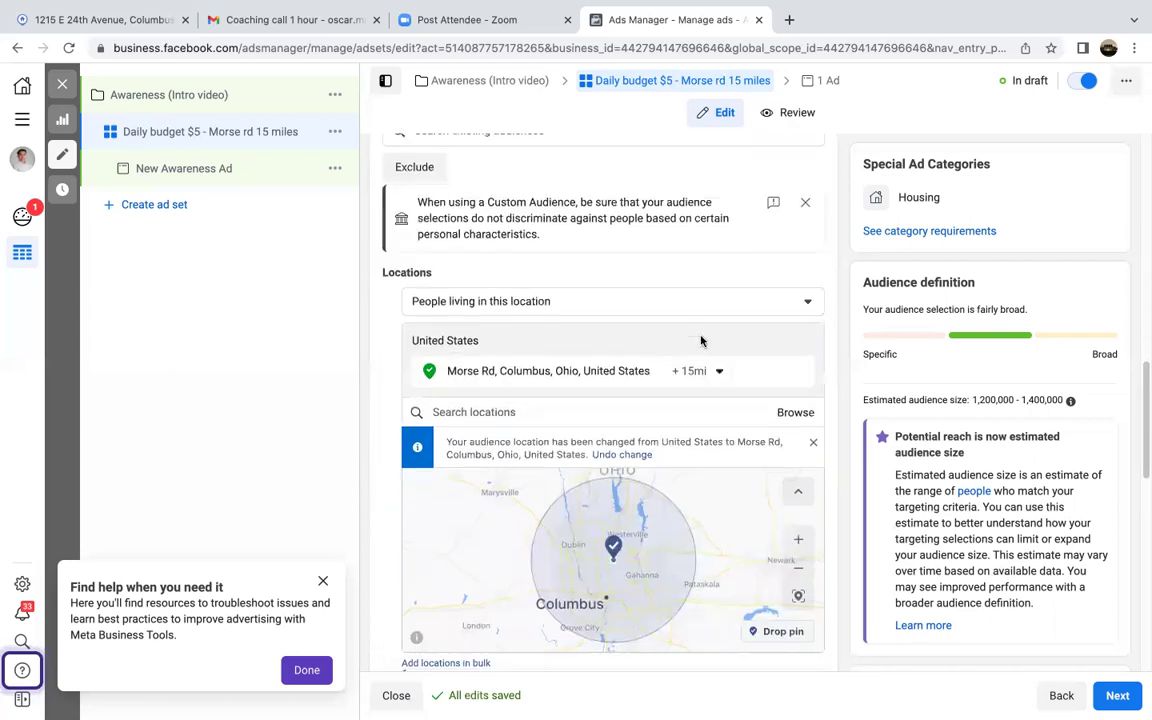
scroll(700, 341, down, 2)
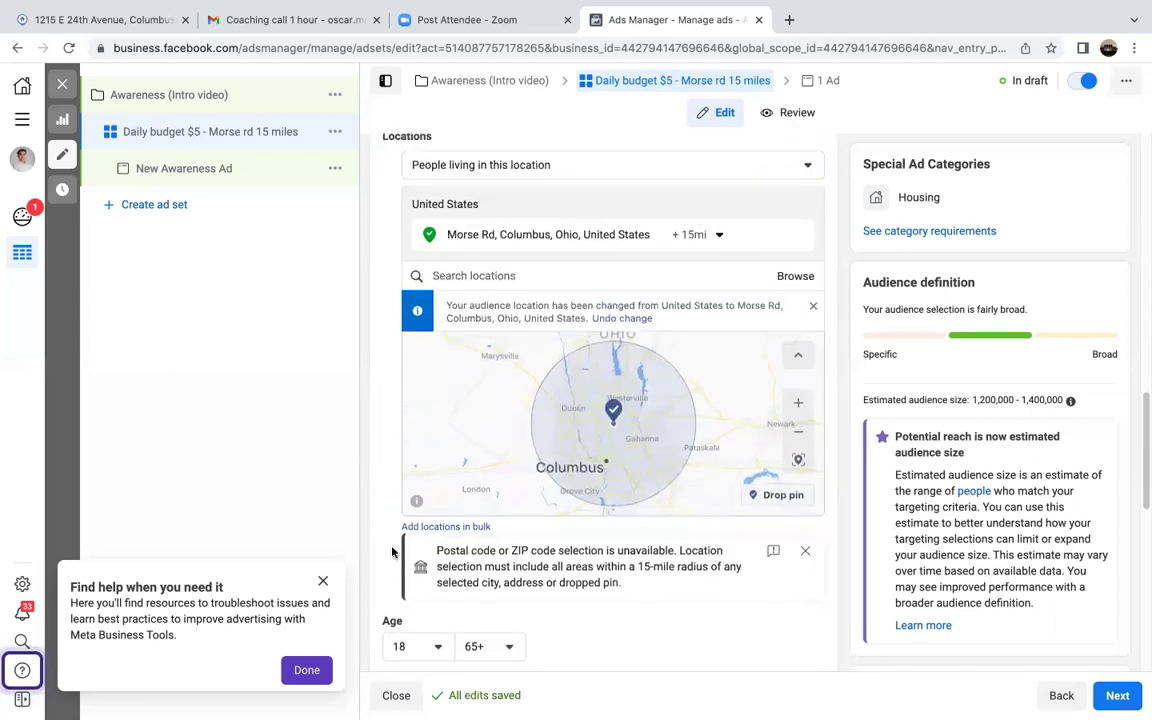
scroll(395, 550, down, 3)
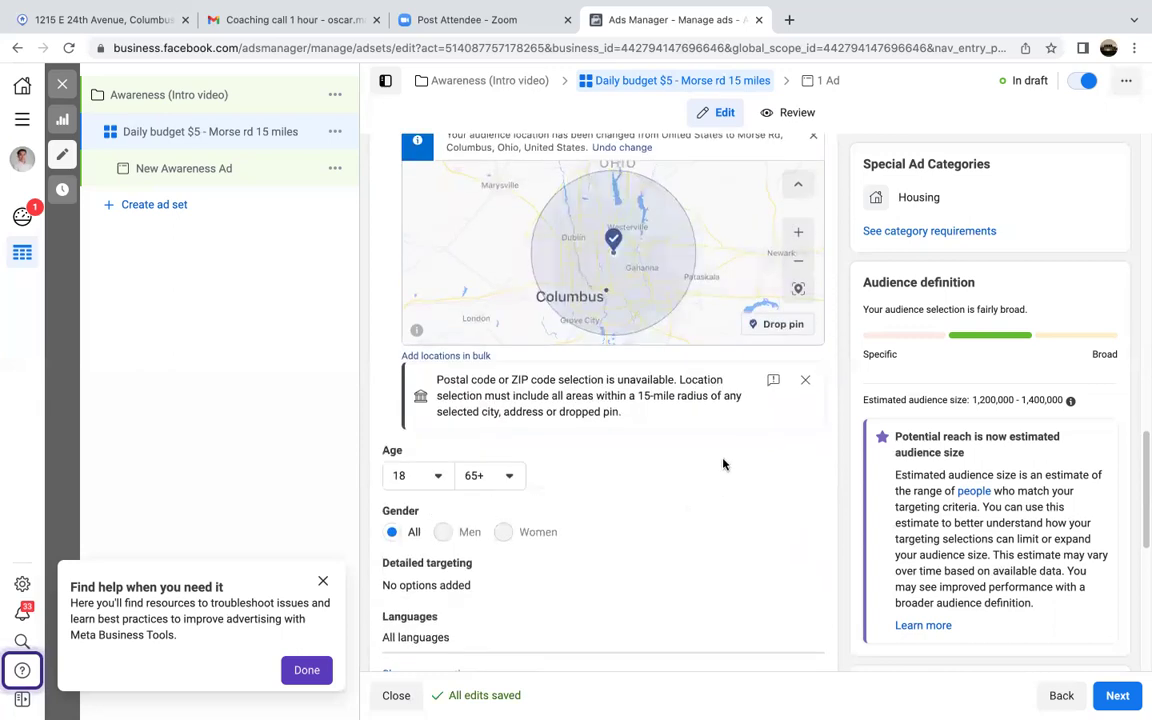
scroll(387, 380, up, 3)
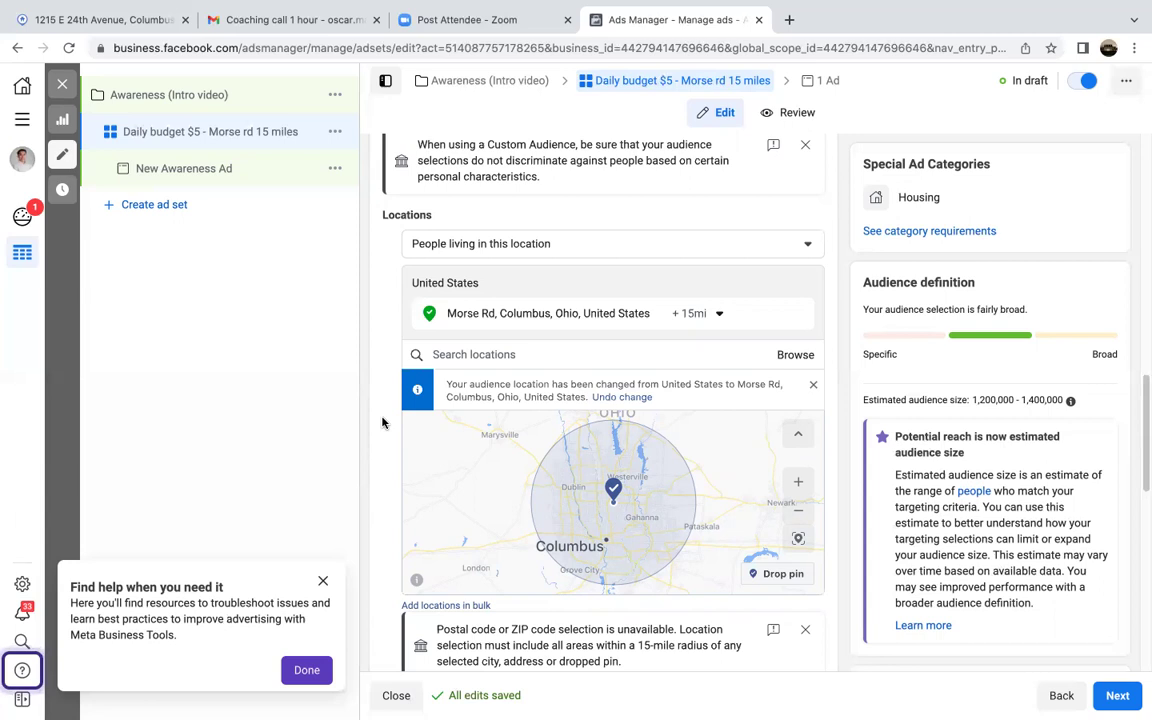
scroll(381, 422, down, 5)
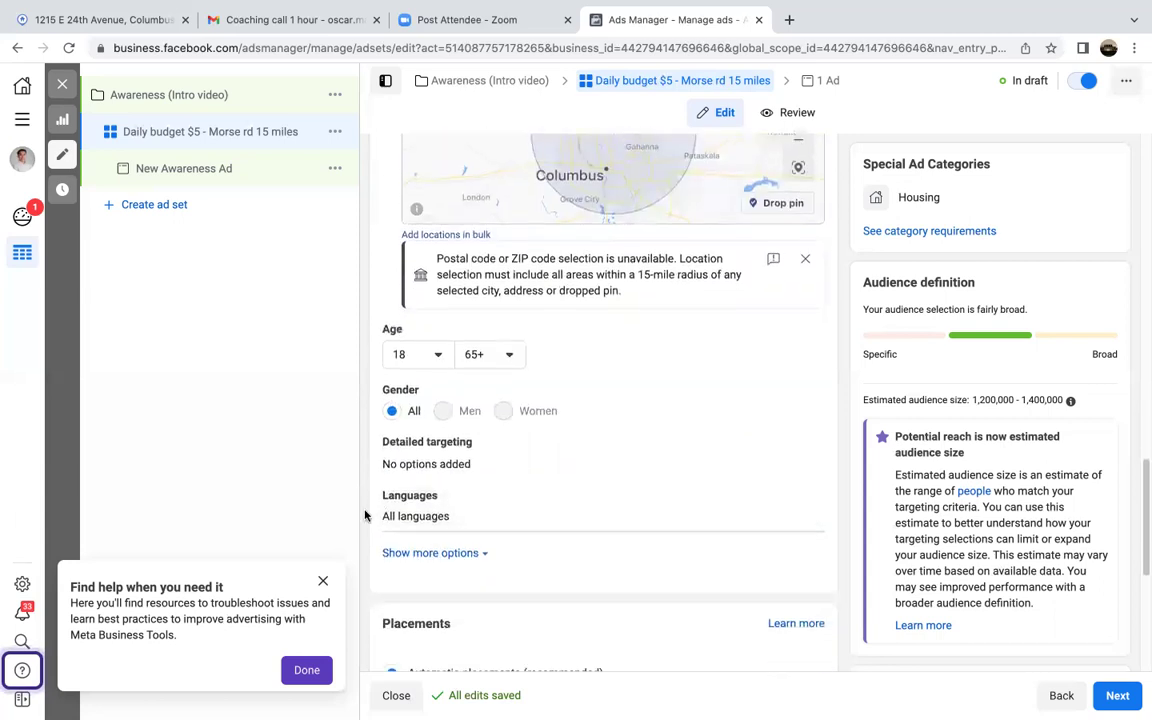
scroll(365, 515, down, 2)
scroll(365, 515, down, 1)
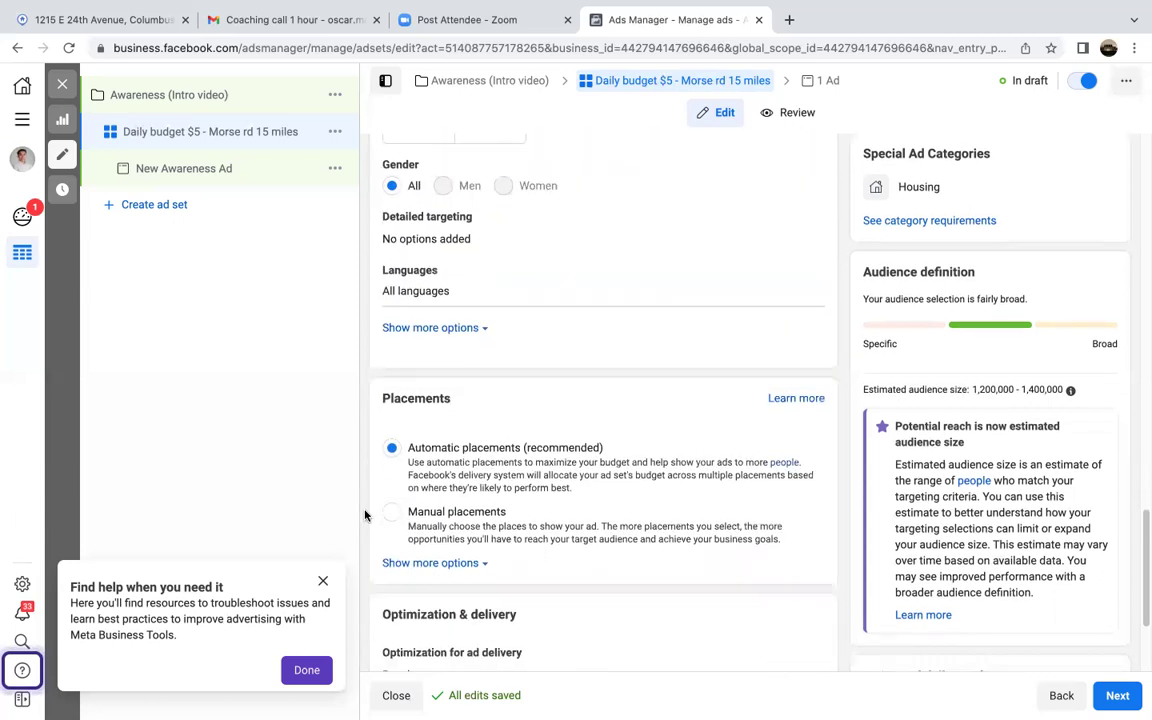
Step: Switch Placements to Manual and review the Facebook, Instagram and Audience Network platform lists
click(391, 511)
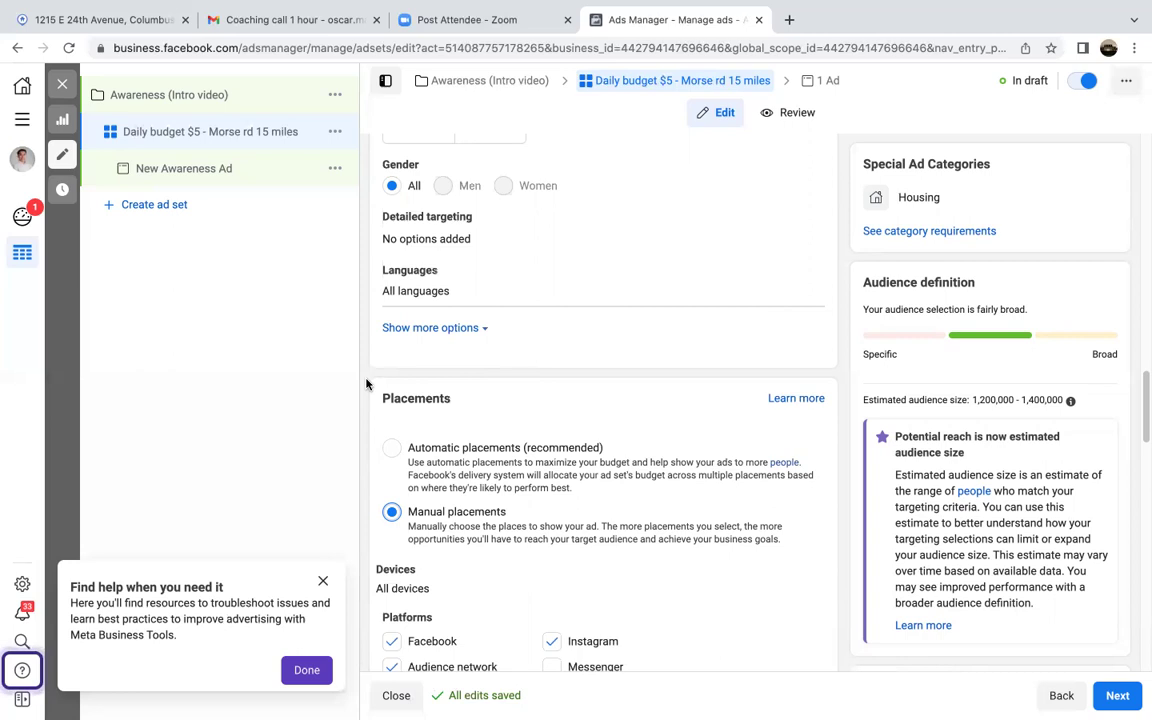
scroll(366, 383, down, 5)
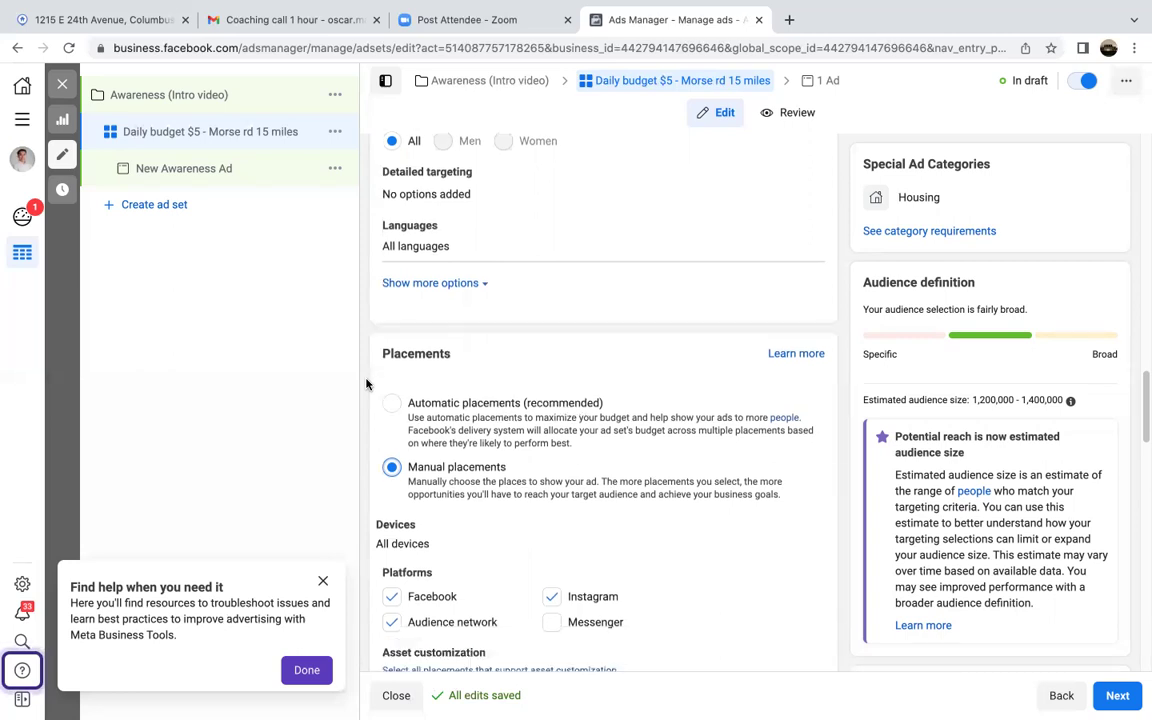
scroll(366, 383, up, 3)
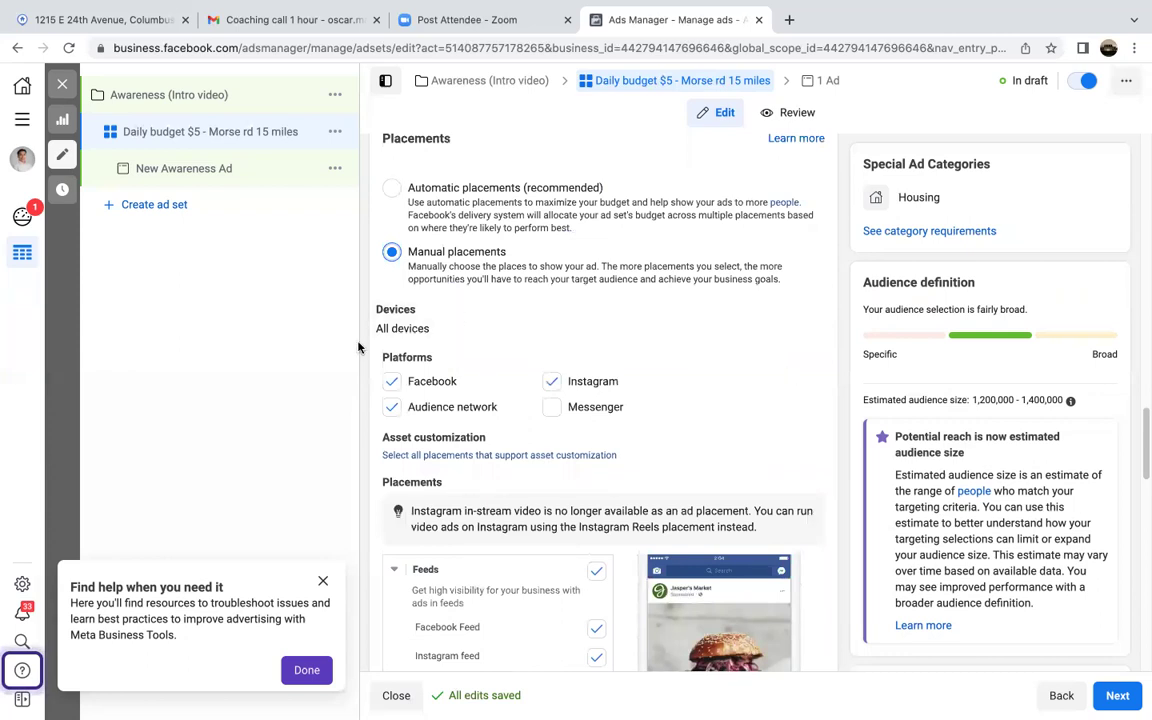
scroll(364, 382, down, 4)
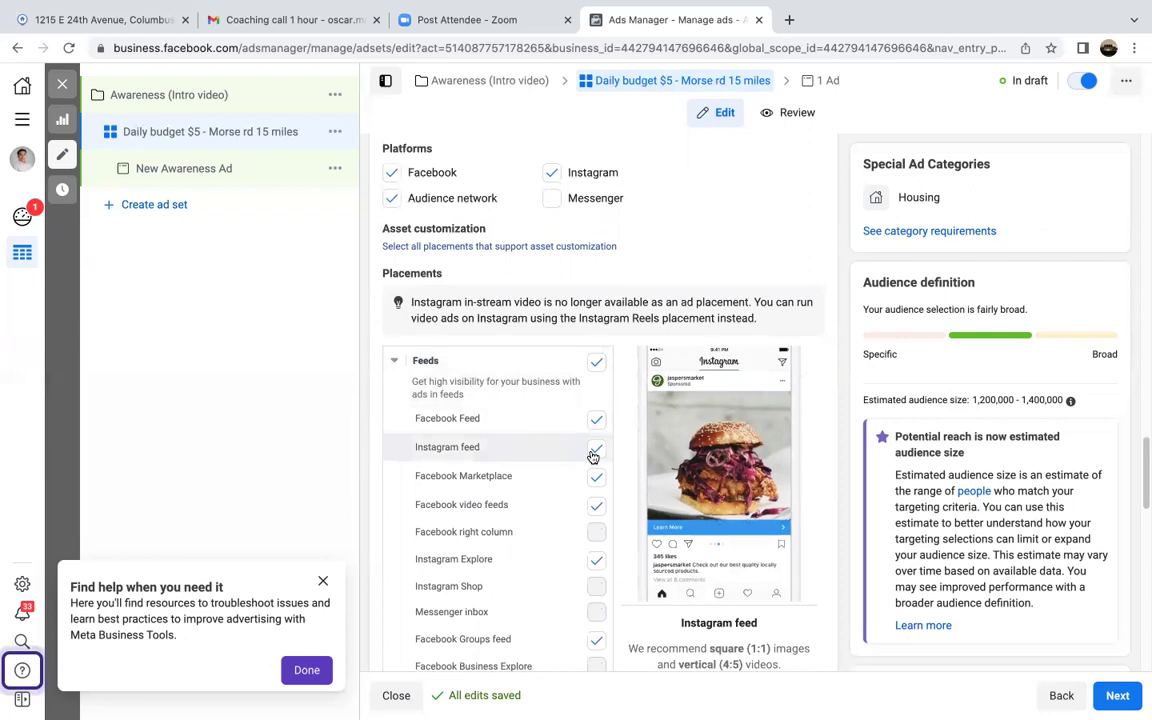
scroll(373, 450, down, 1)
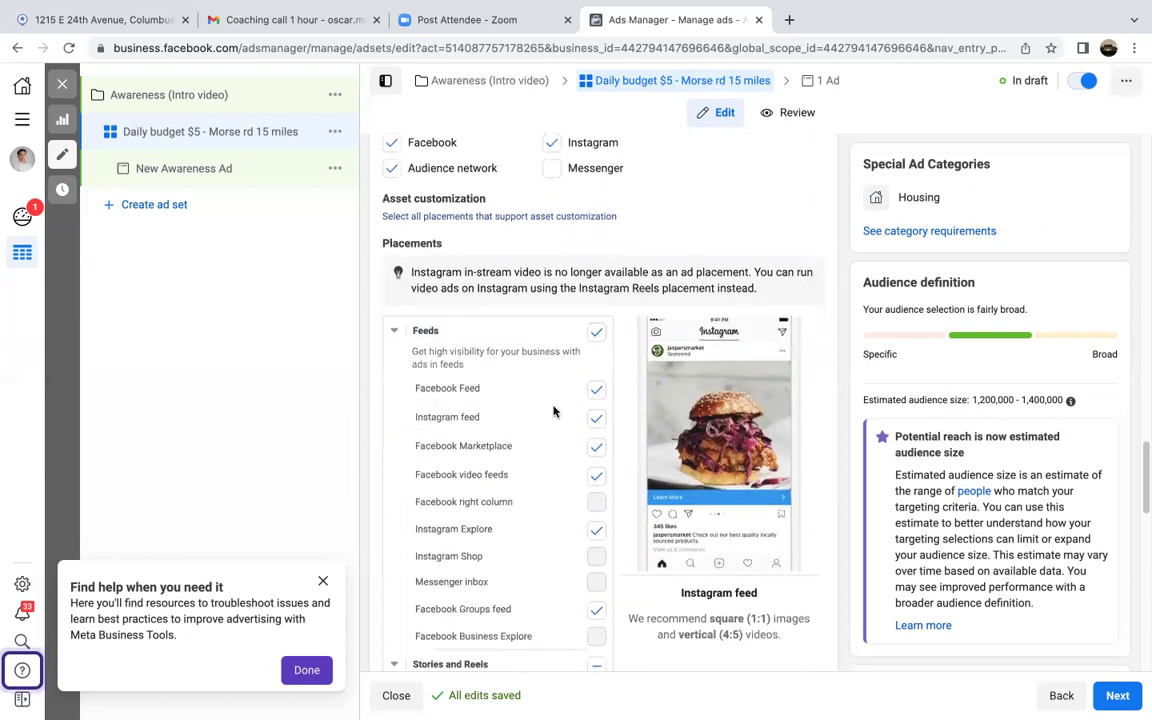
scroll(554, 411, down, 2)
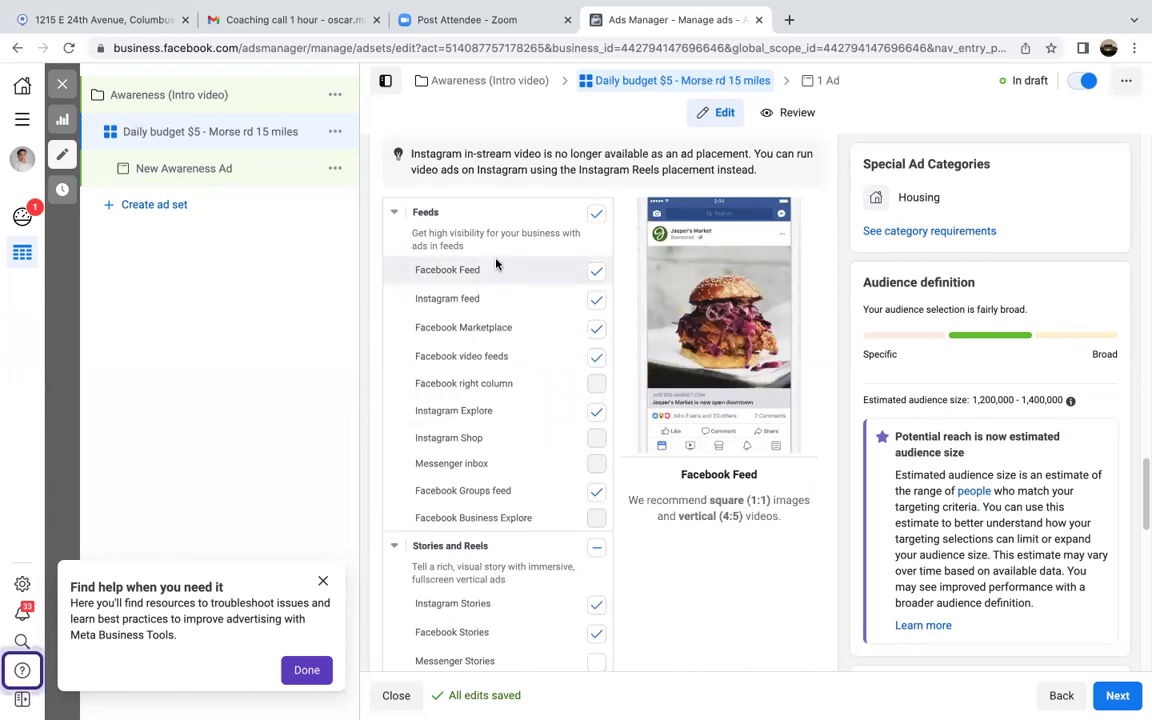
scroll(464, 265, up, 3)
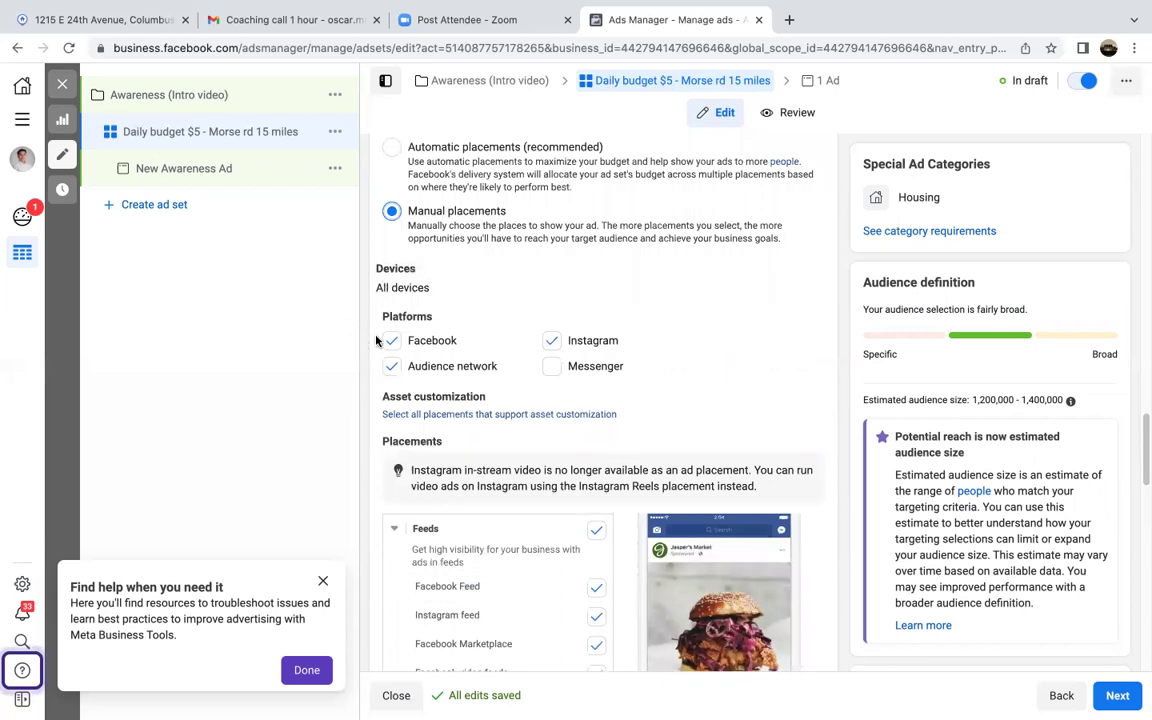
click(462, 367)
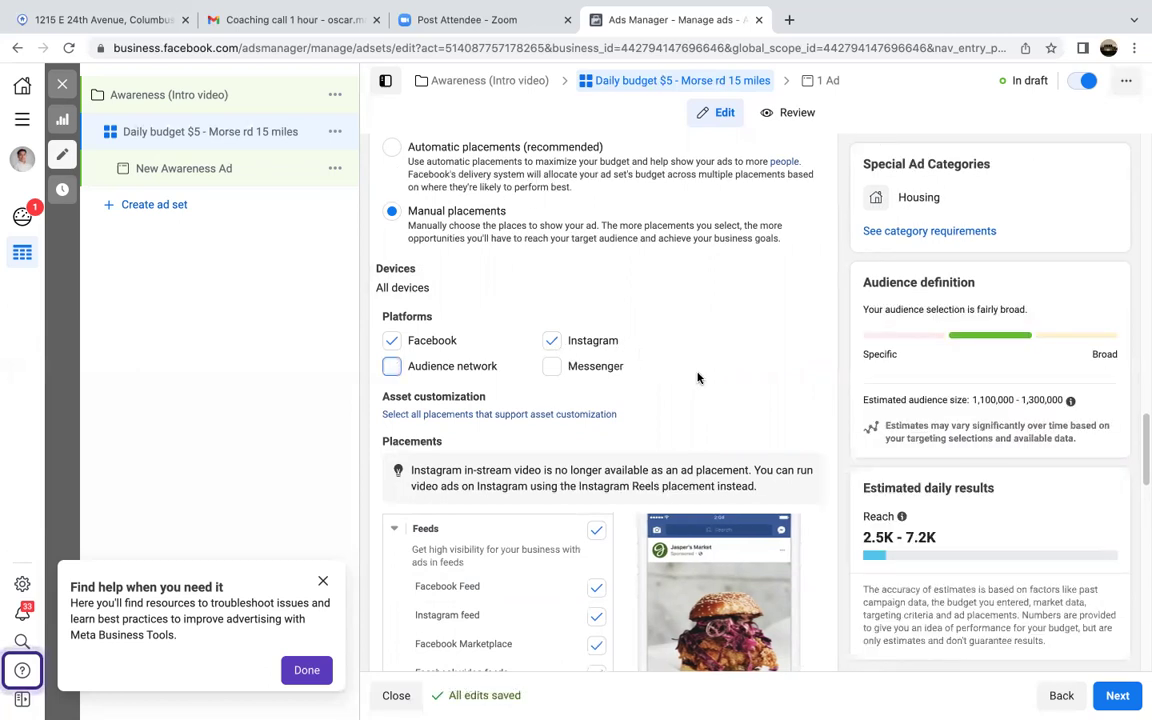
scroll(698, 378, down, 4)
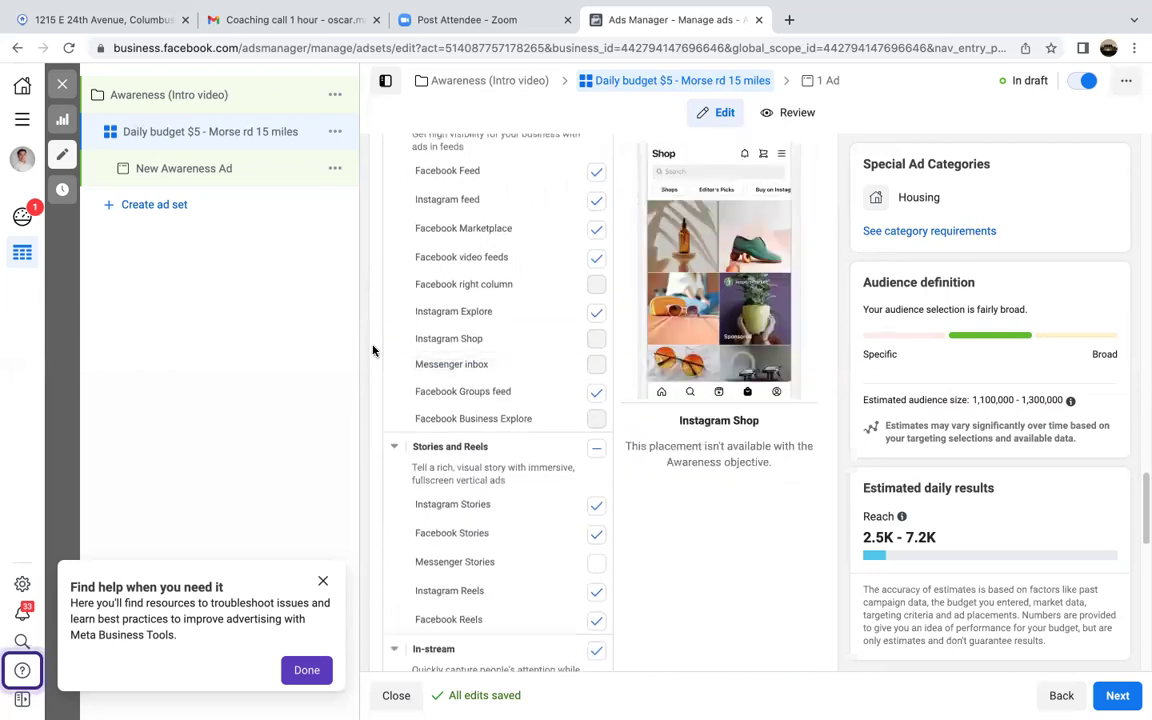
scroll(372, 350, up, 1)
scroll(372, 350, up, 2)
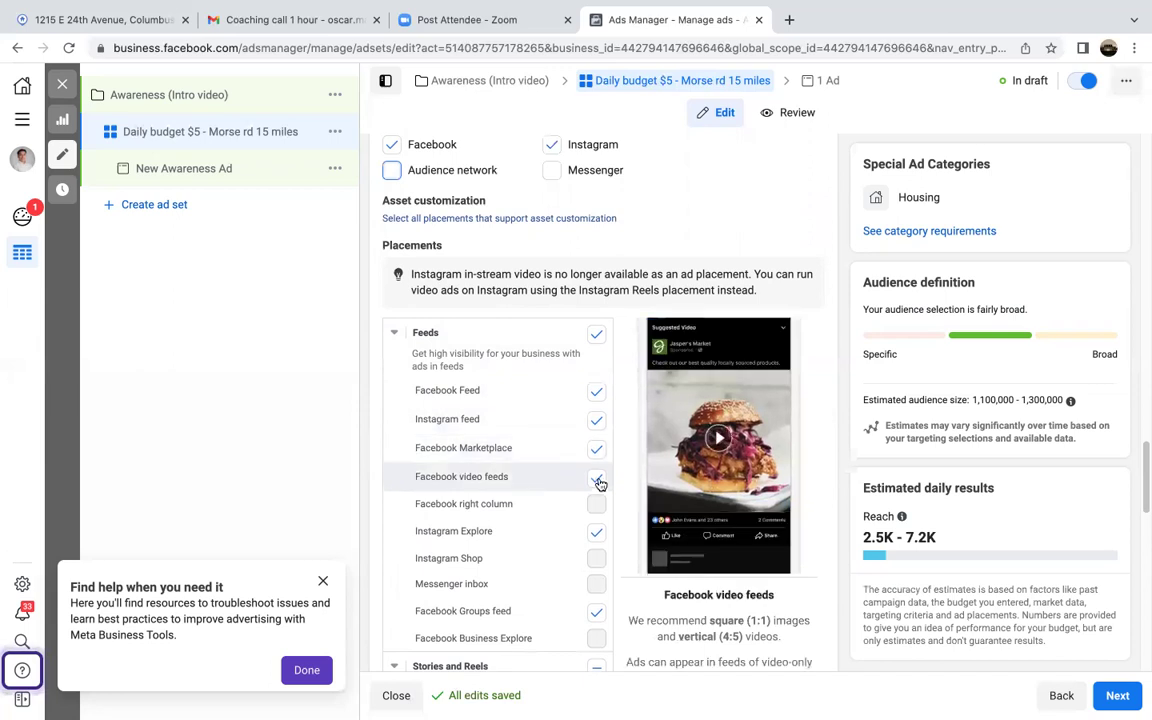
click(597, 478)
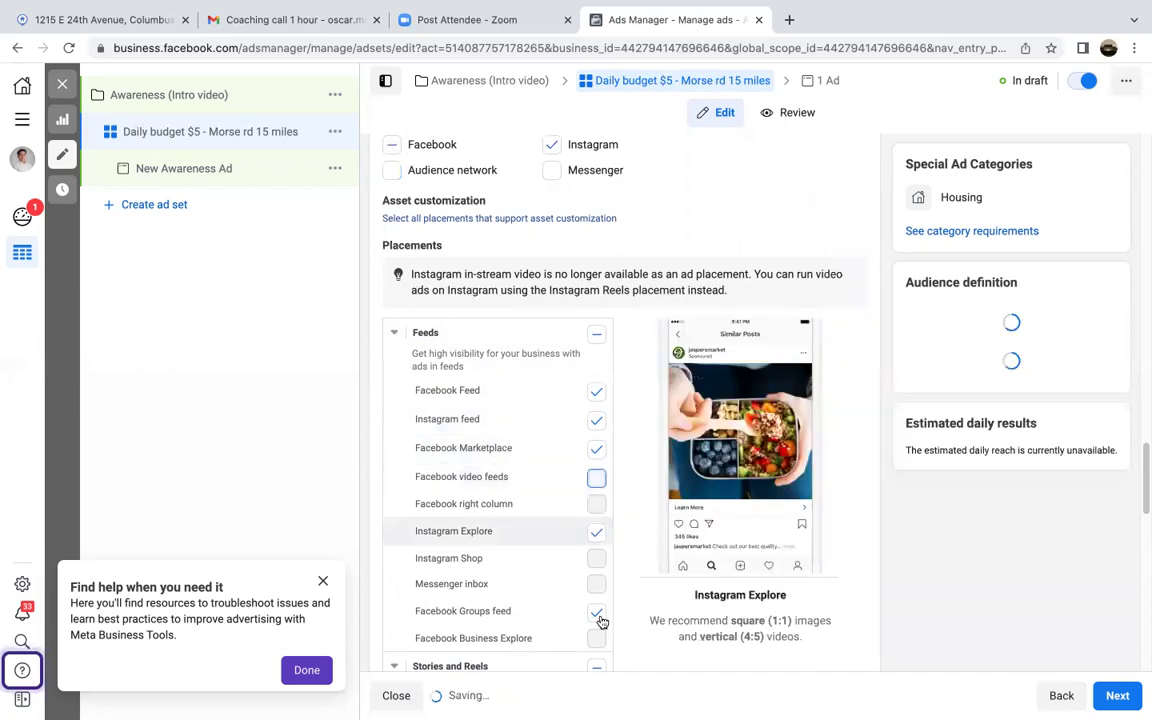
click(597, 614)
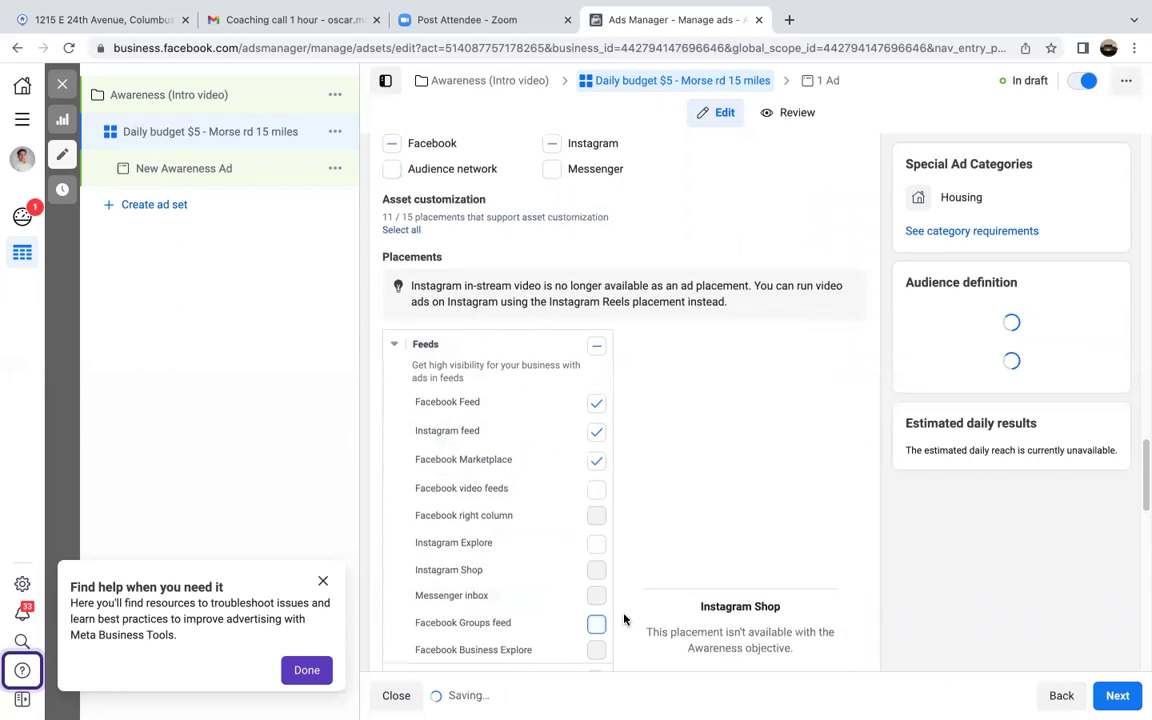
scroll(624, 619, down, 1)
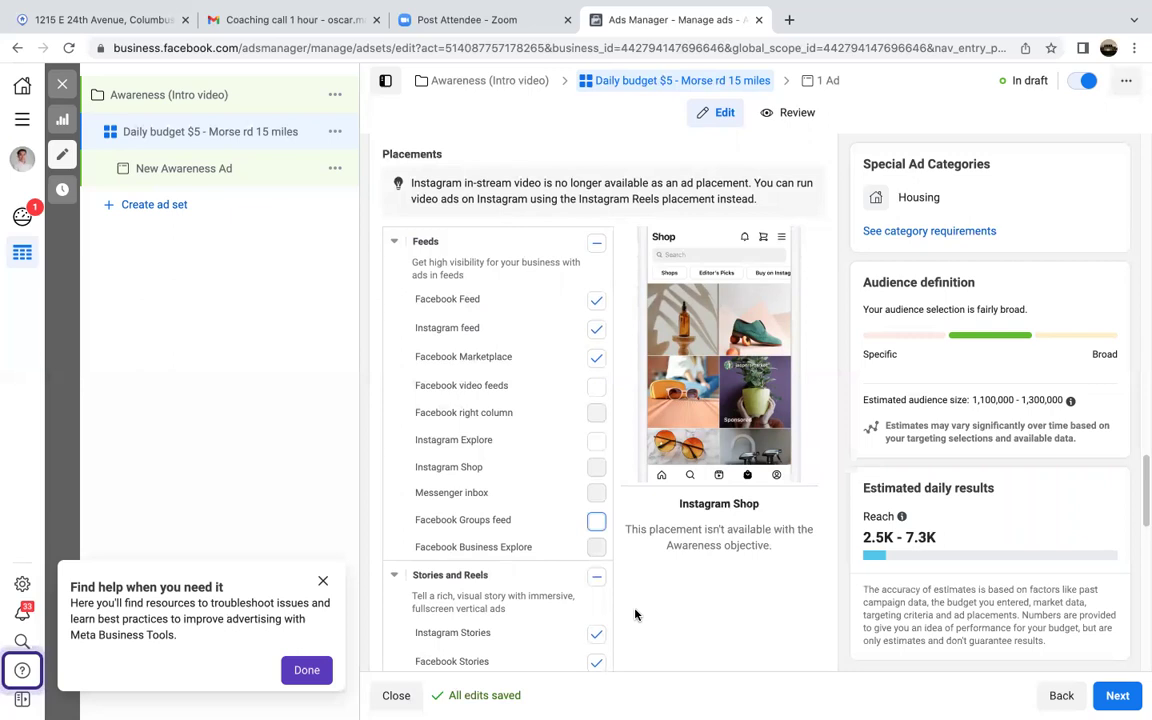
scroll(634, 614, down, 2)
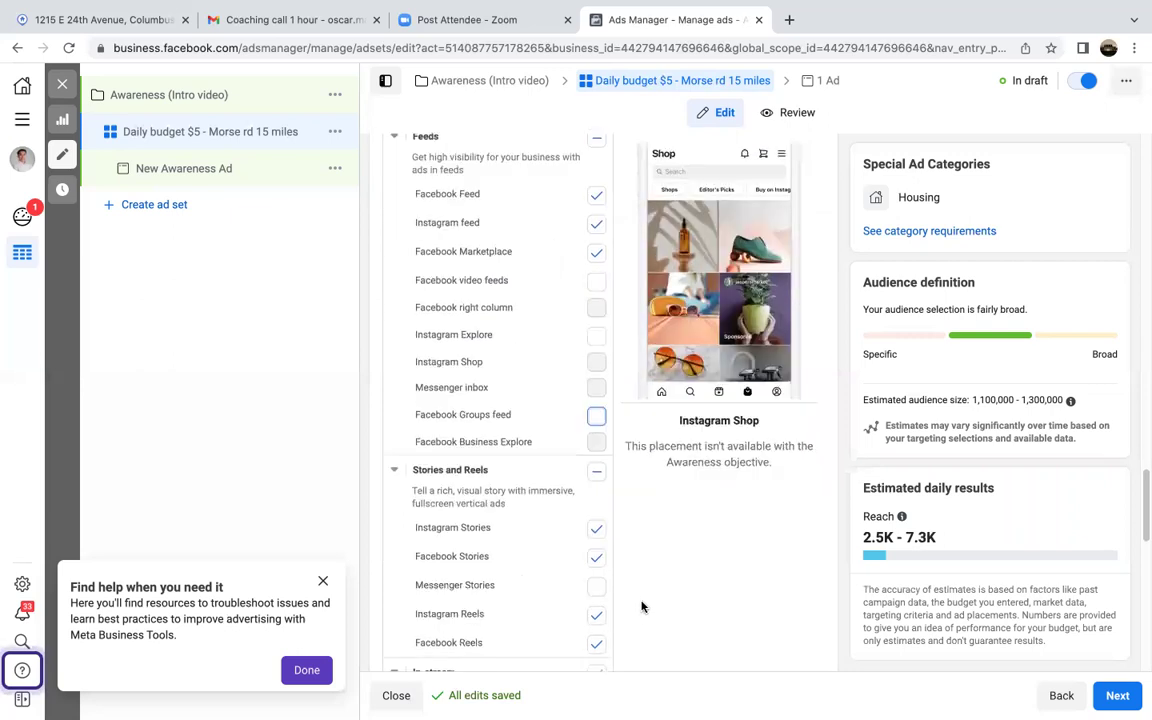
scroll(642, 606, down, 2)
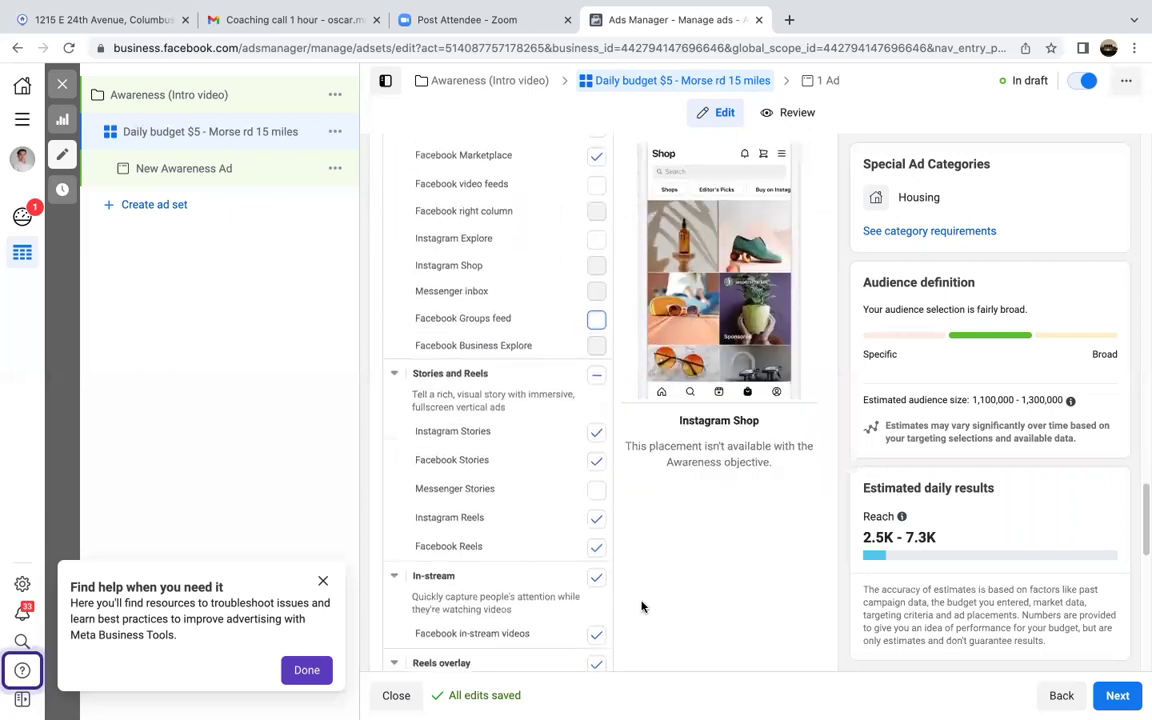
scroll(642, 606, down, 1)
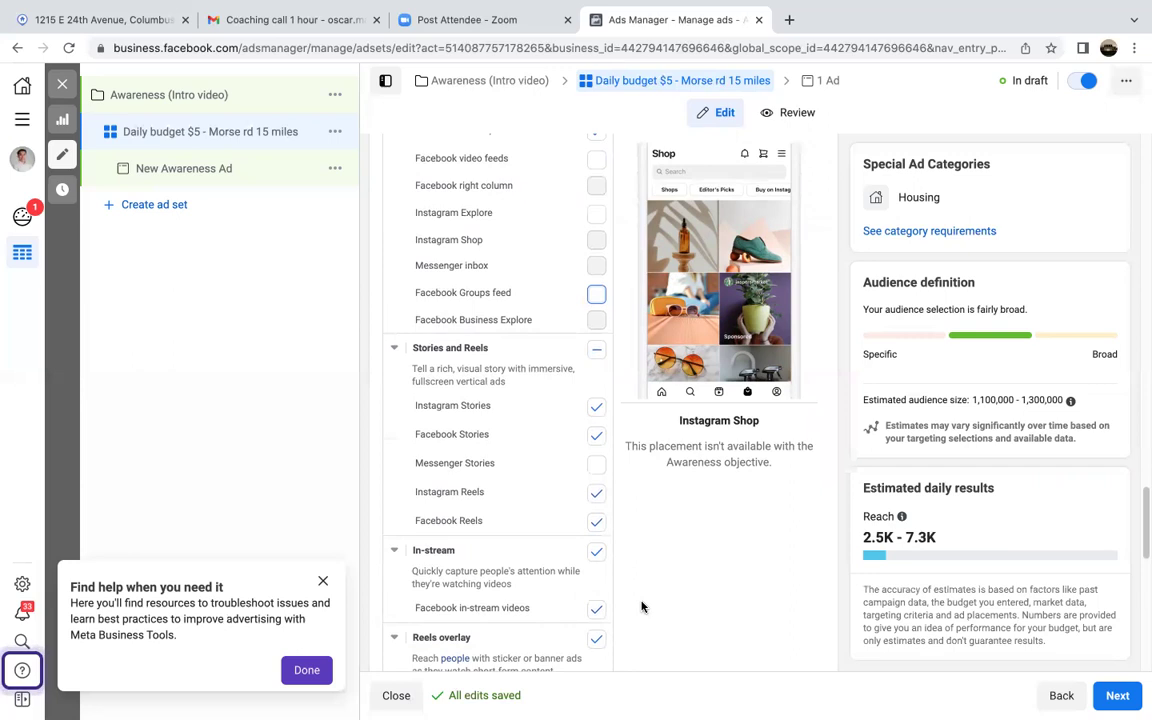
scroll(642, 606, down, 8)
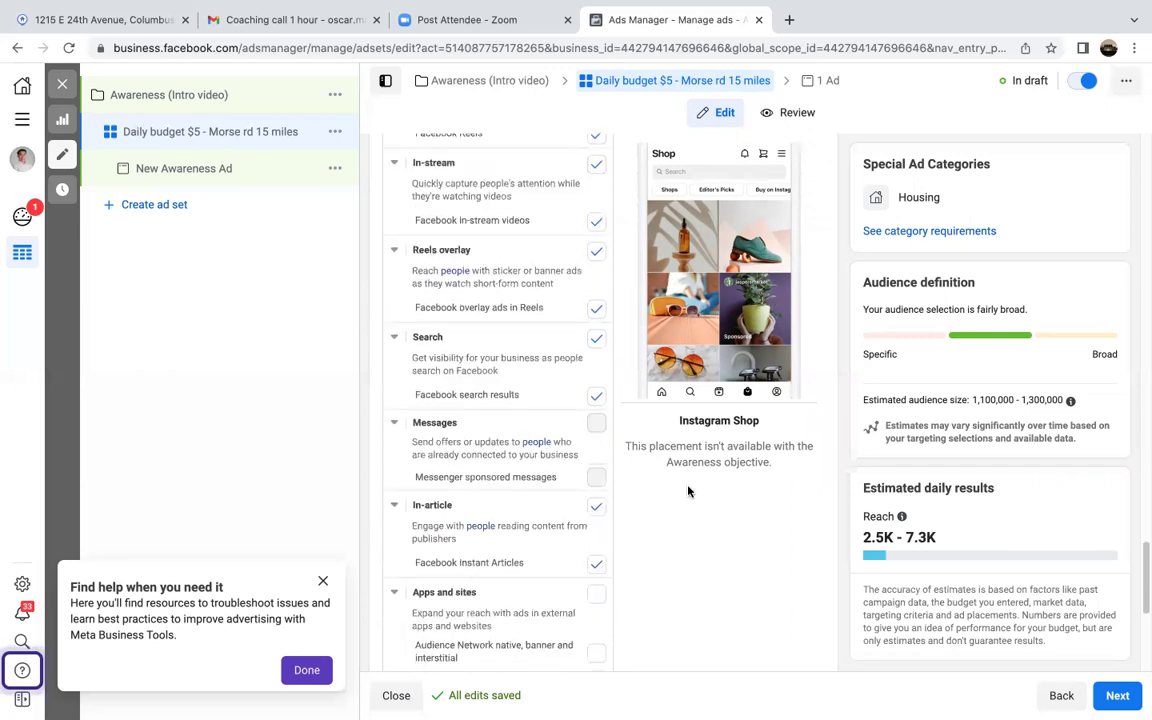
scroll(723, 619, up, 3)
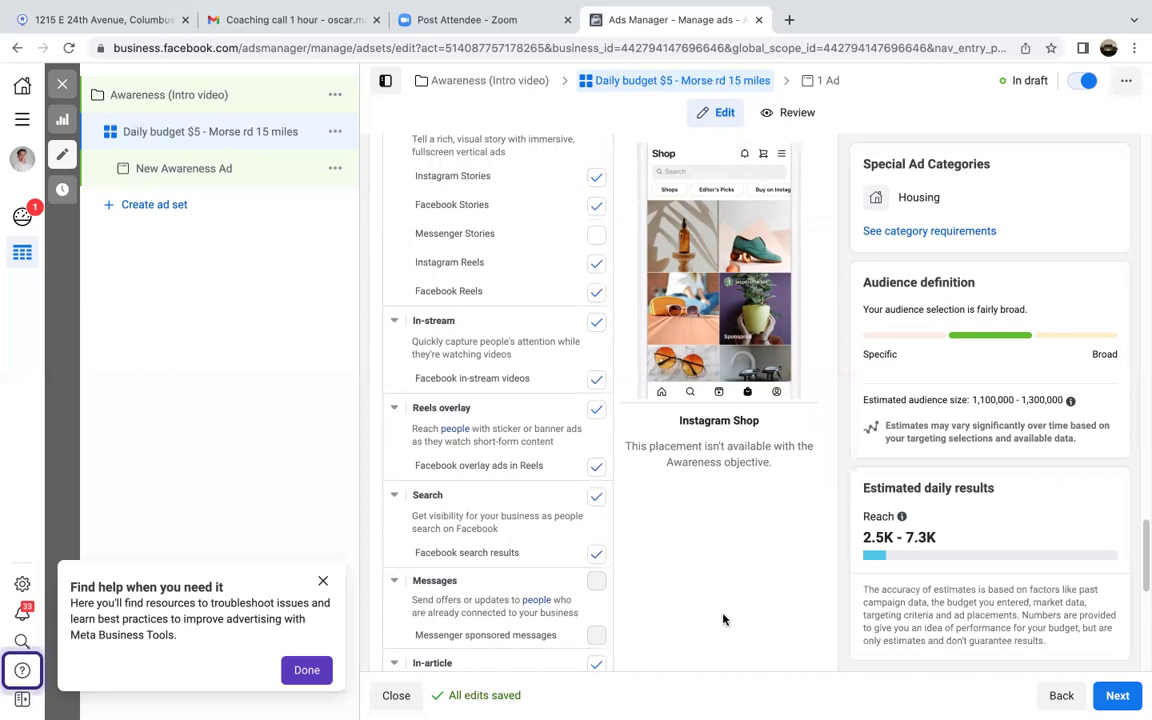
Step: Uncheck In-stream, Reels overlay, Search and In-article, keeping only feeds, stories and reels placements
click(596, 380)
click(596, 382)
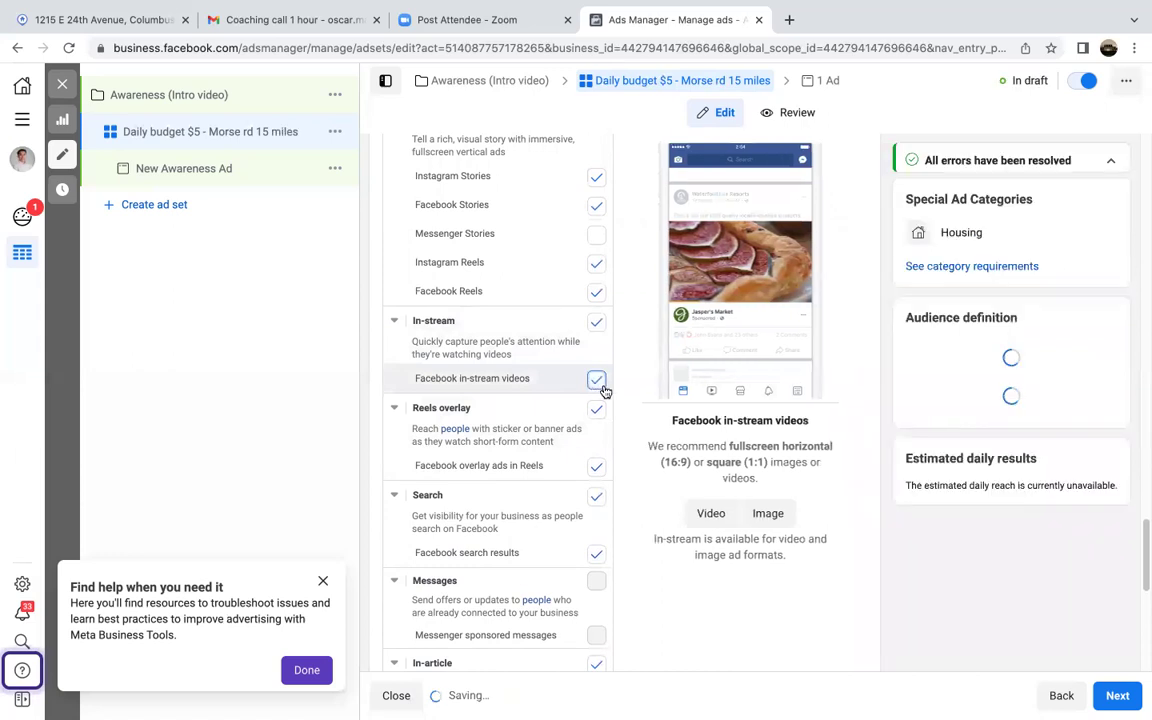
click(596, 380)
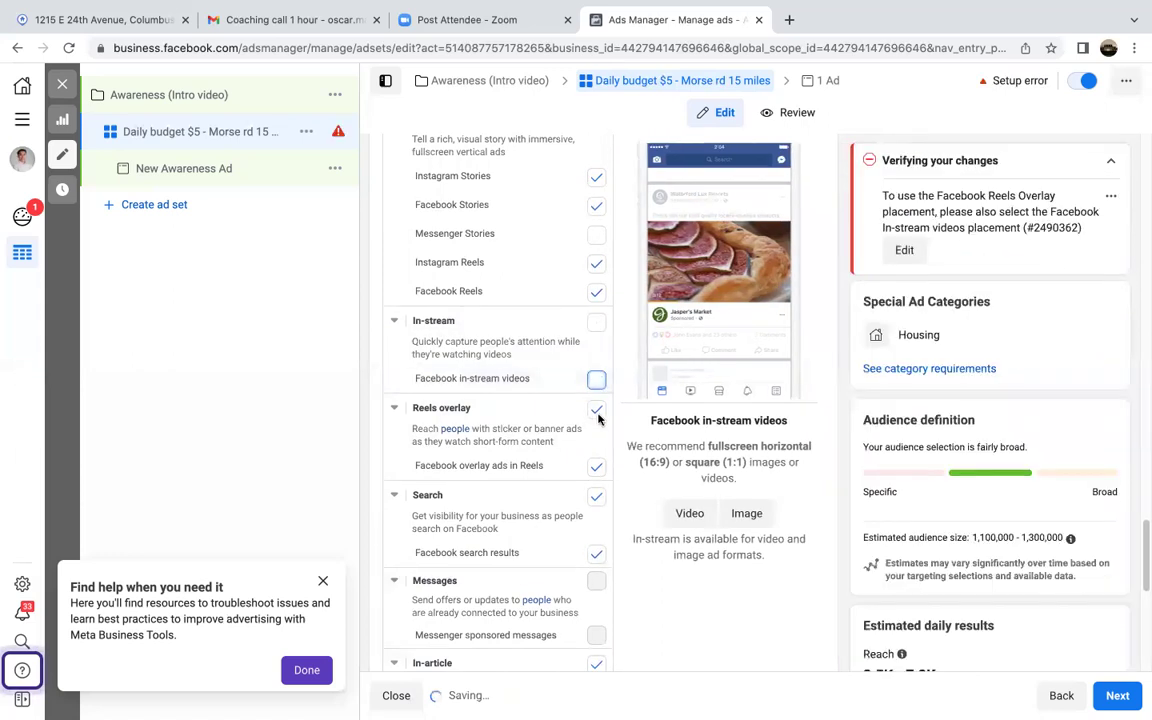
click(596, 496)
scroll(661, 571, down, 1)
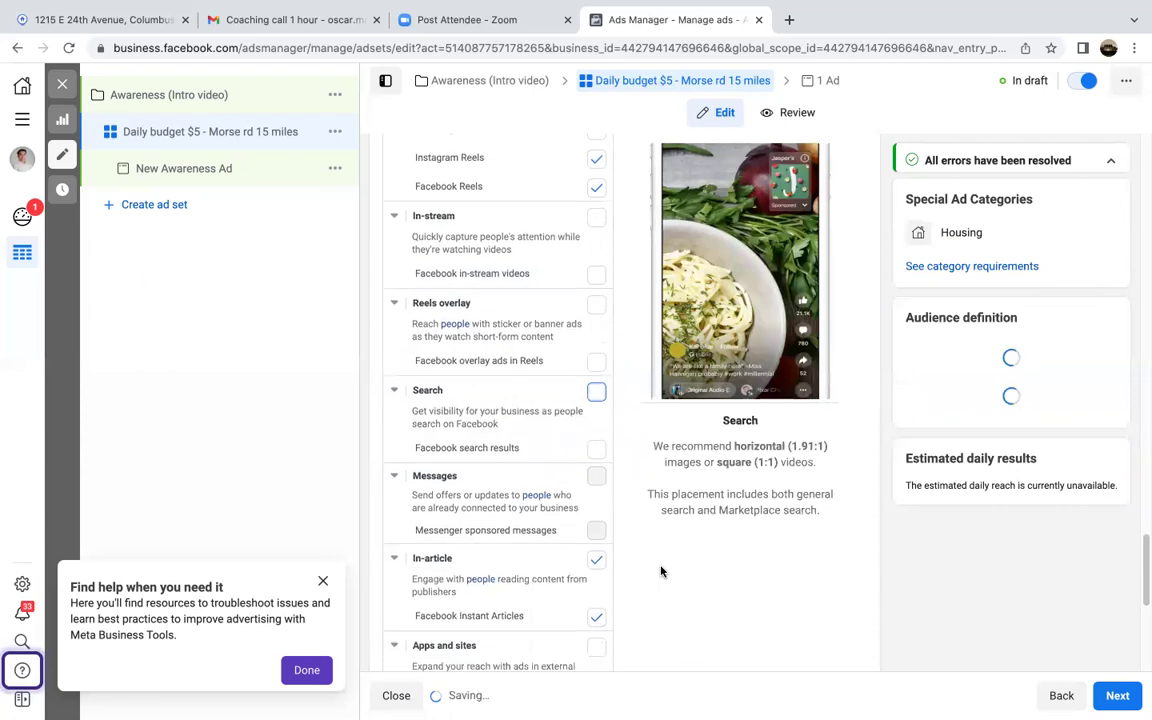
click(595, 561)
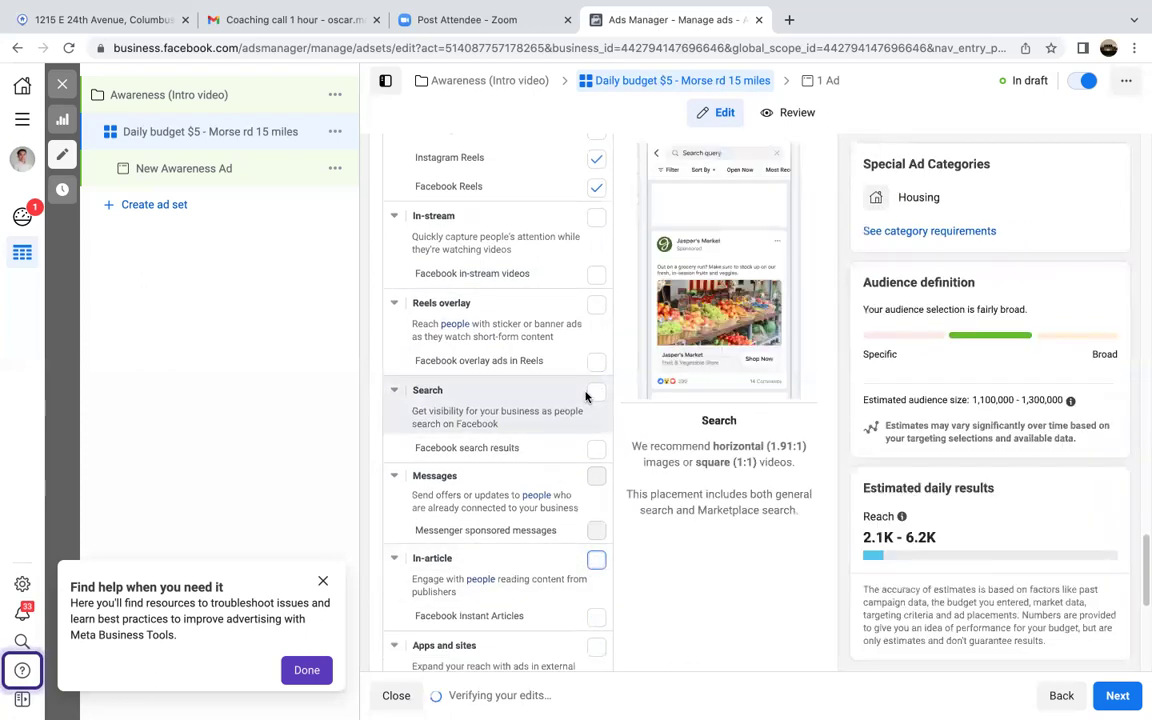
scroll(667, 590, down, 1)
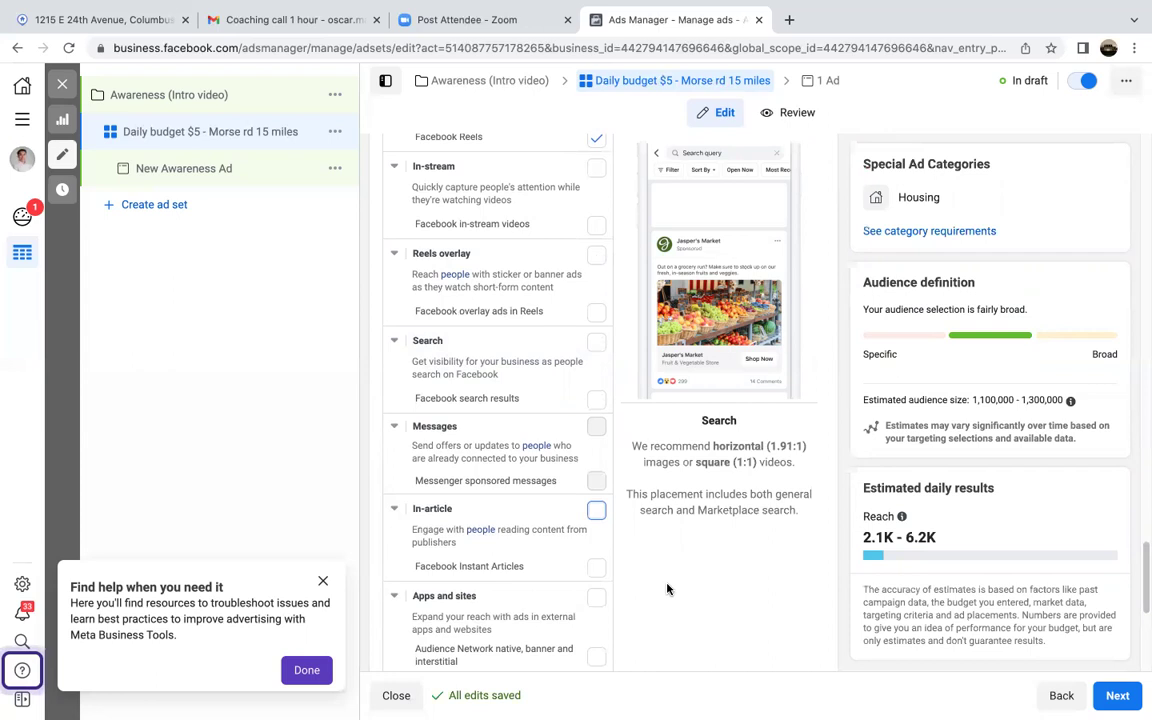
scroll(667, 590, down, 5)
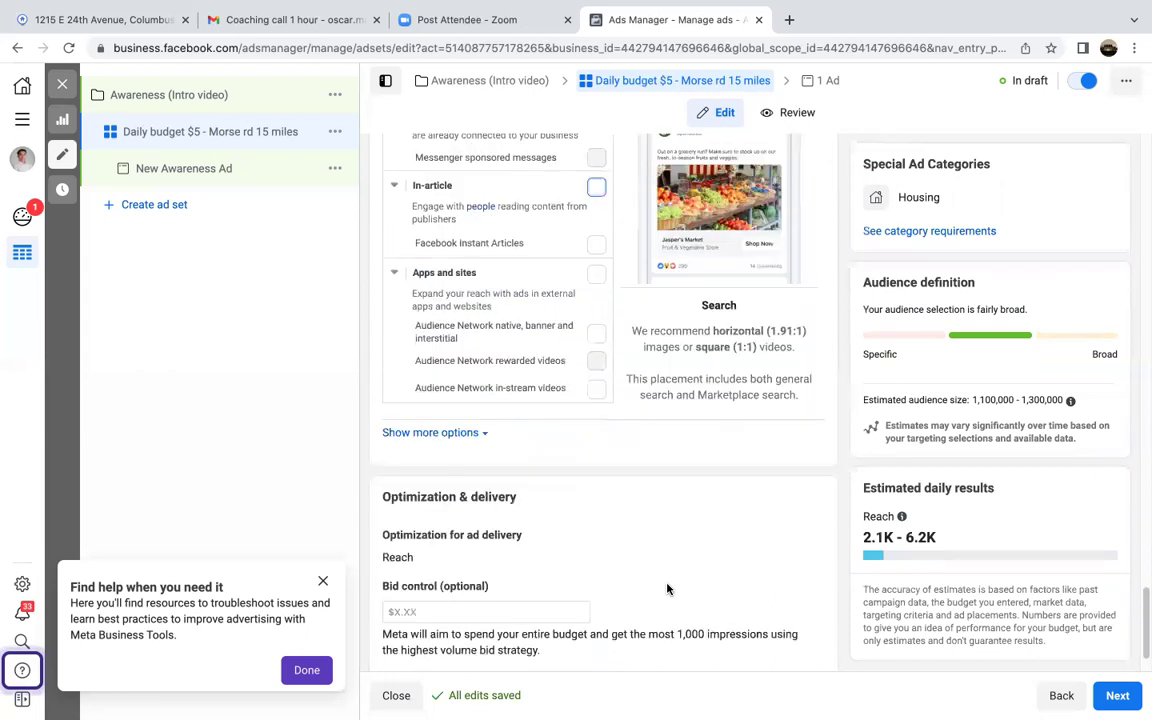
scroll(667, 590, down, 2)
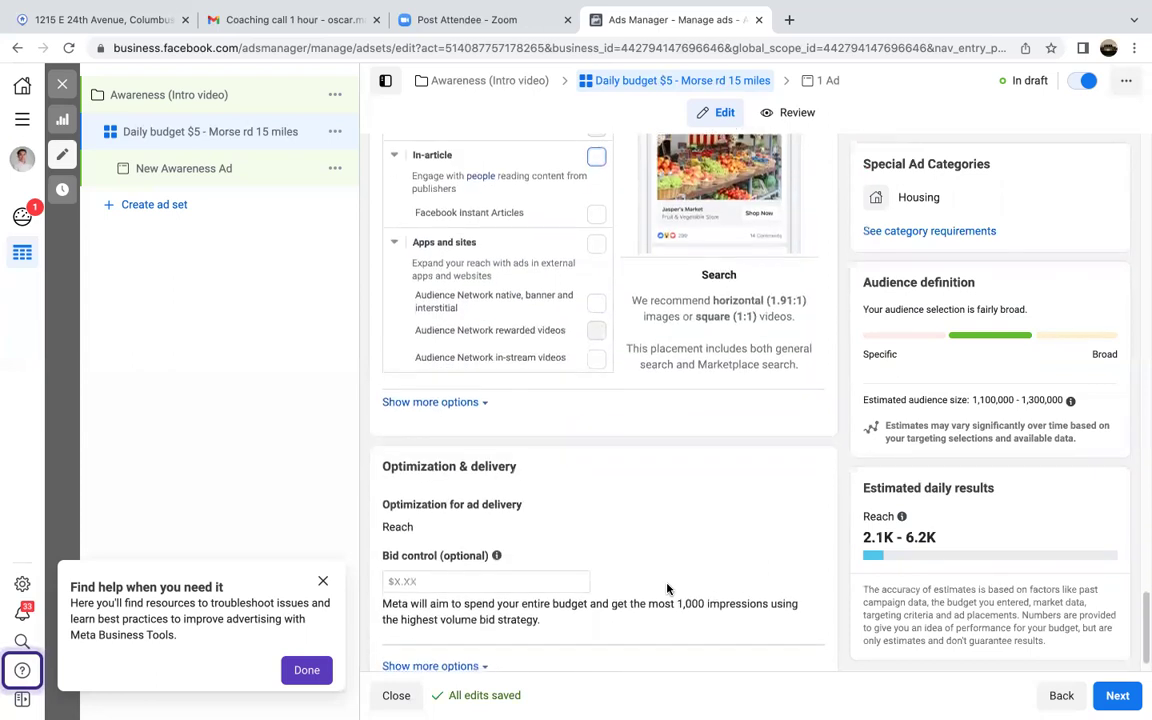
Step: Continue to the ad editor and change the ad name 'New Awareness Ad' to 'Awareness intro vid'
click(1117, 697)
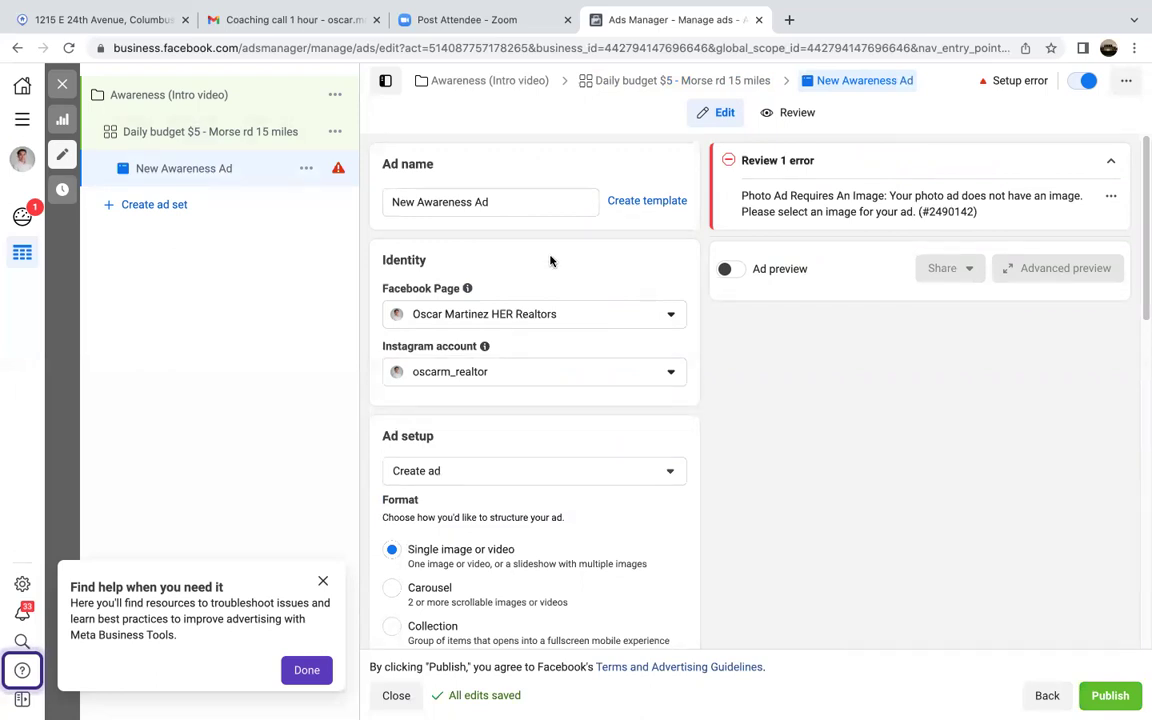
triple_click(496, 199)
drag(496, 199, 410, 205)
click(410, 205)
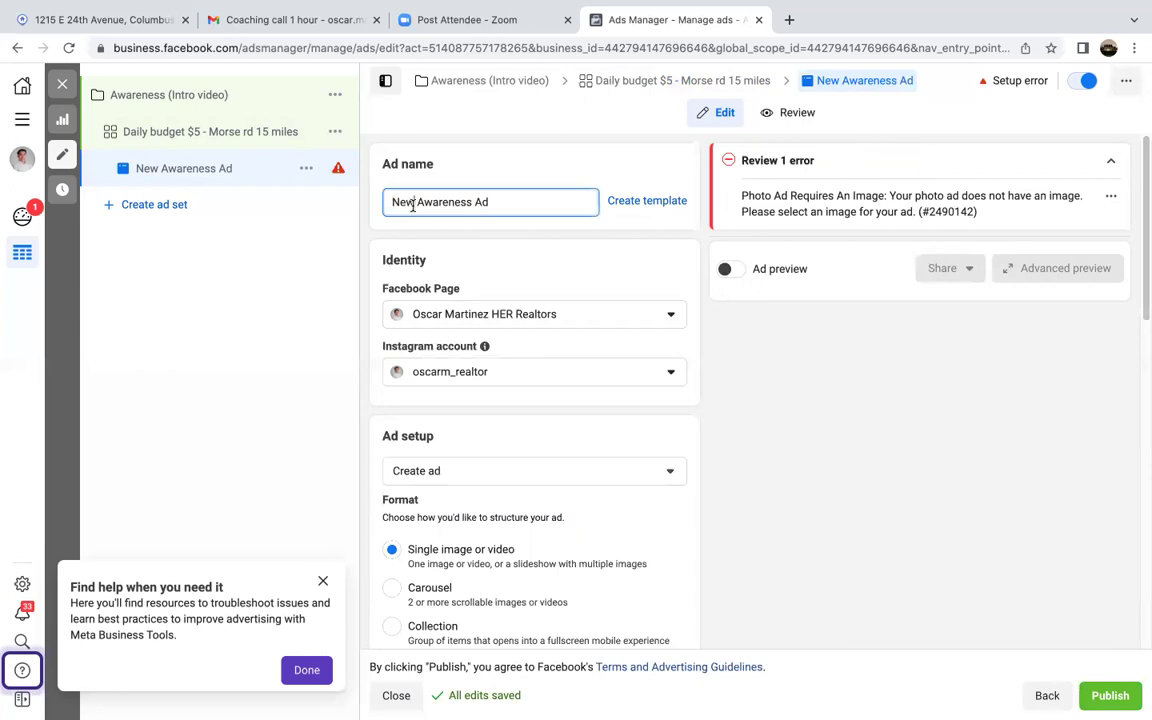
key(BackSpace)
key(BackSpace)
key(BackSpace)
click(488, 206)
key(BackSpace)
key(BackSpace)
key(BackSpace)
text(intro)
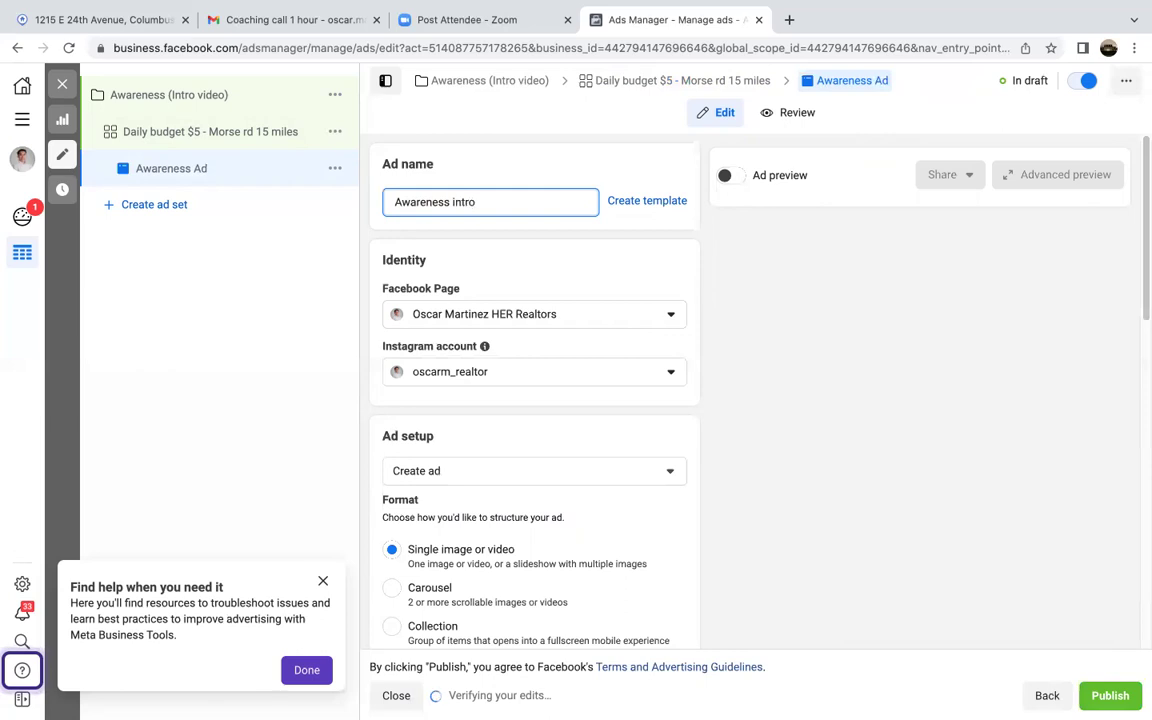
text( vid)
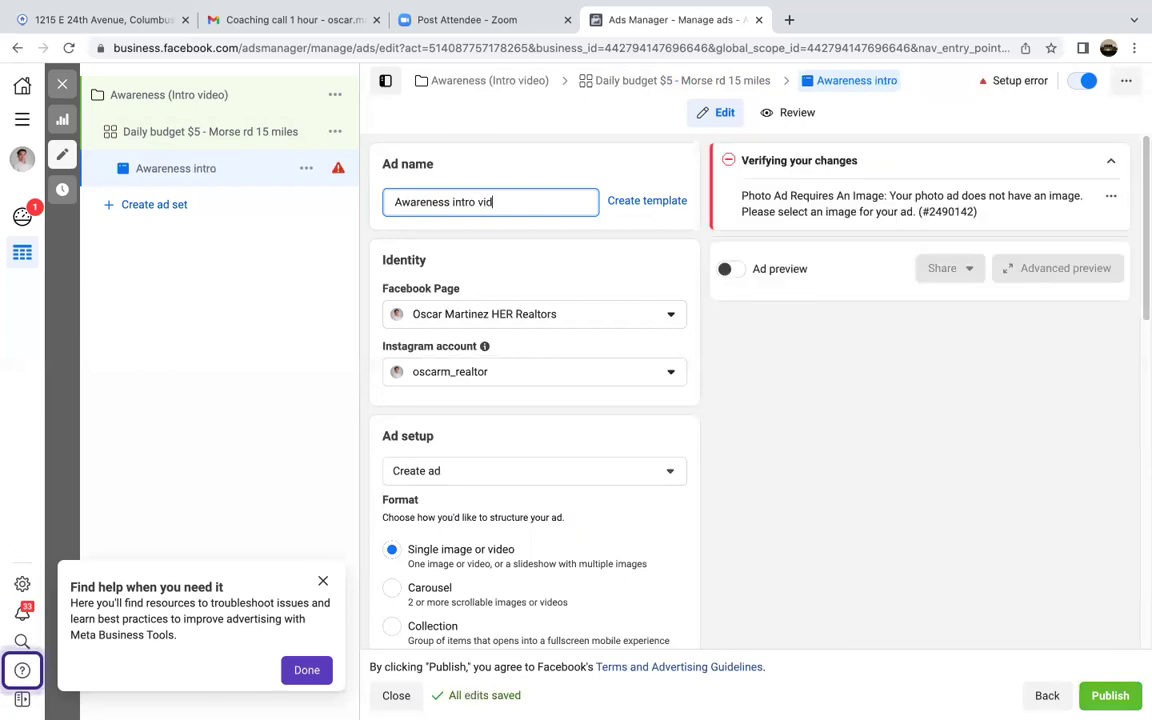
scroll(566, 265, down, 3)
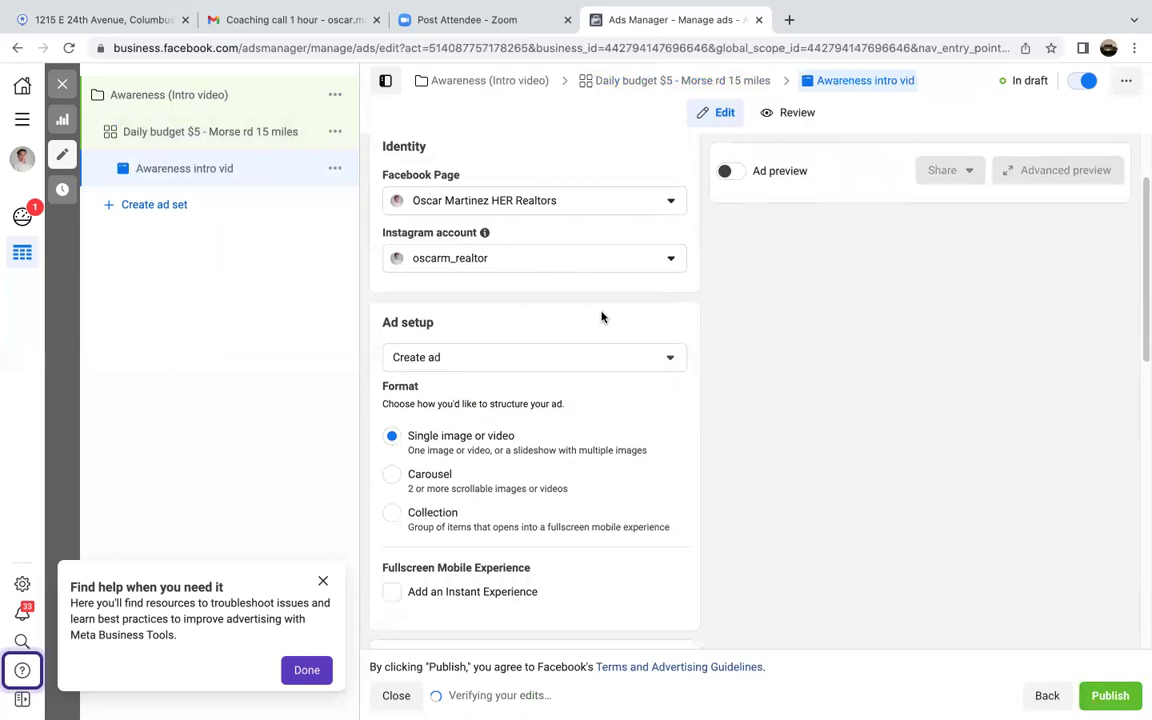
Step: Scroll to Ad creative and choose Add video from the Add Media menu
scroll(668, 390, down, 2)
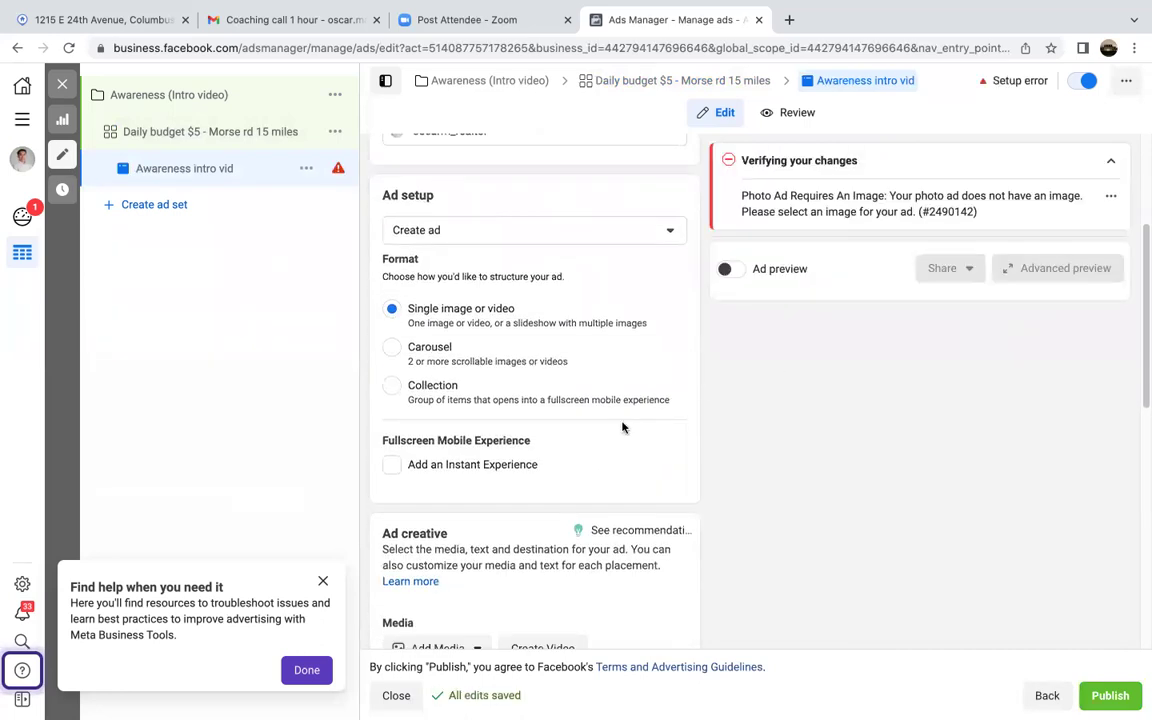
scroll(622, 427, down, 3)
scroll(622, 427, down, 1)
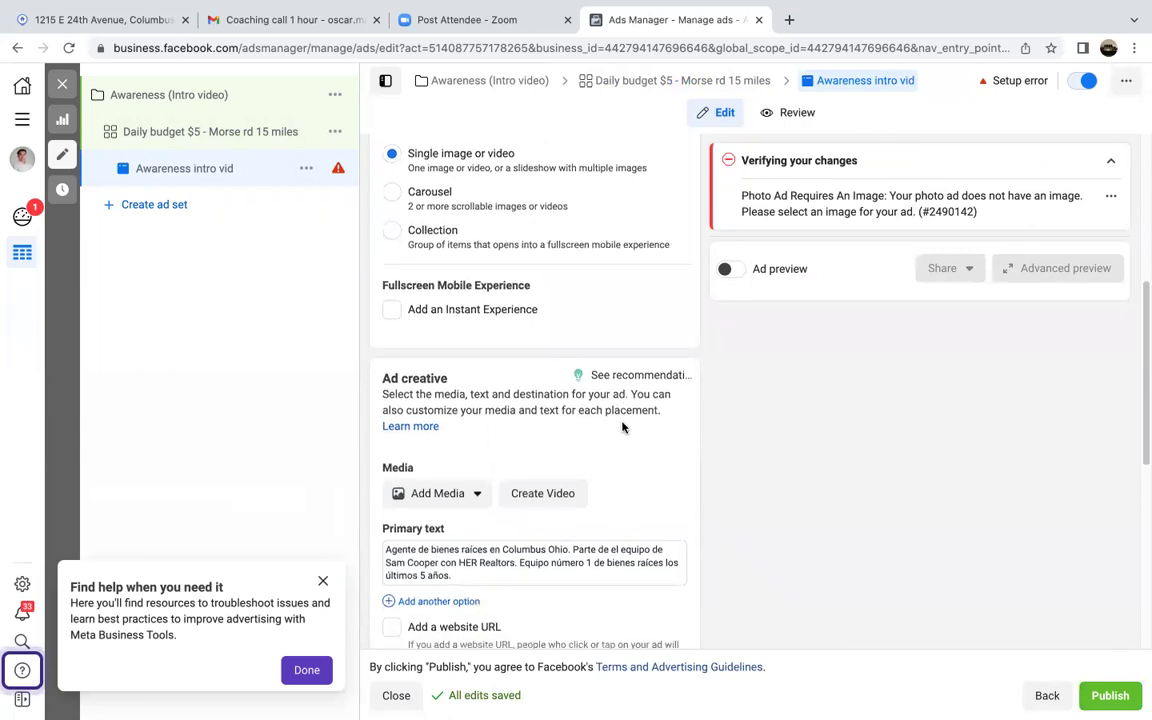
scroll(622, 427, down, 3)
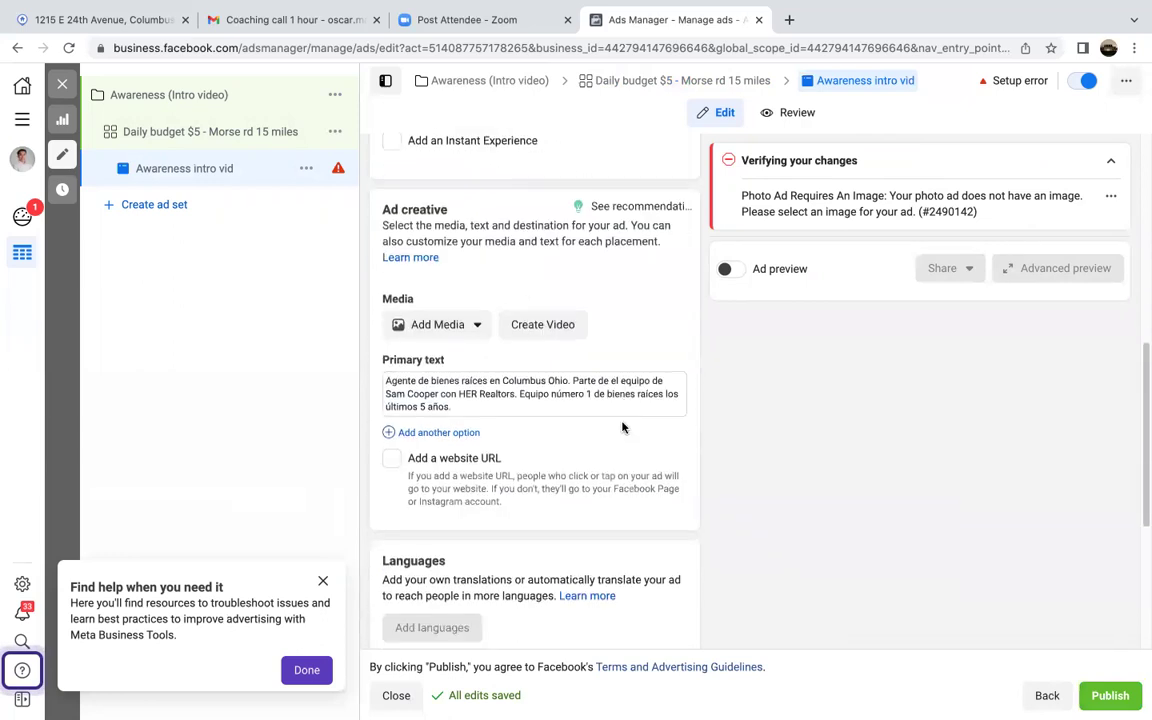
click(451, 326)
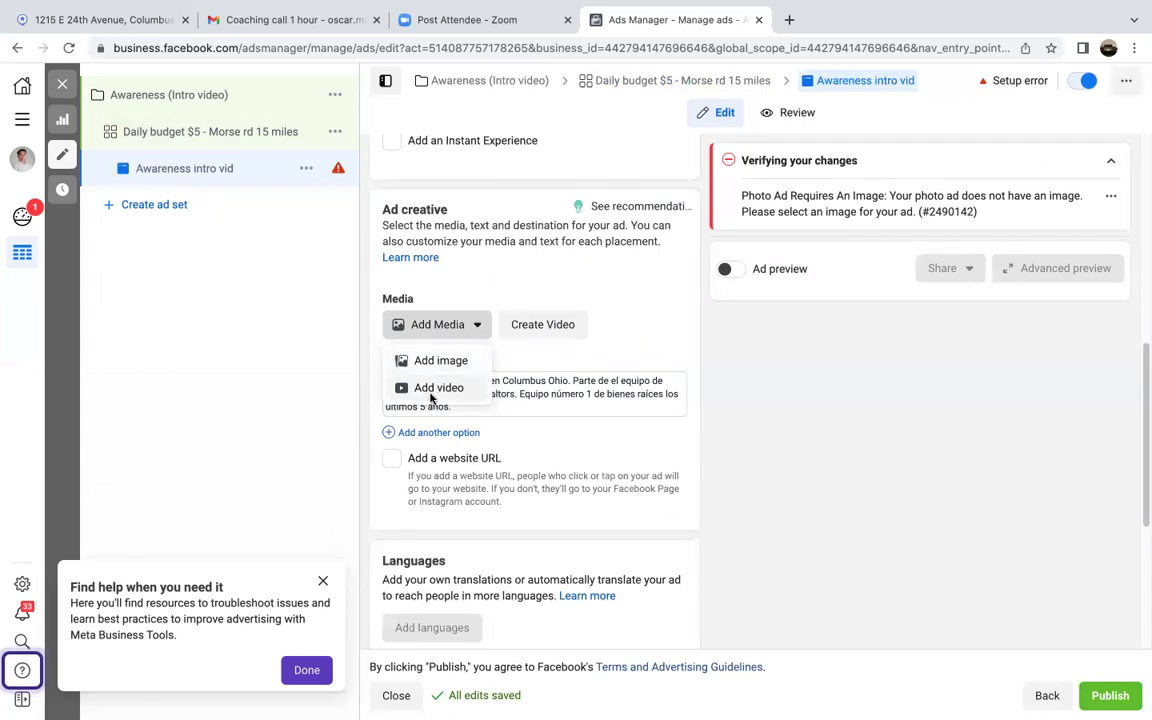
click(431, 388)
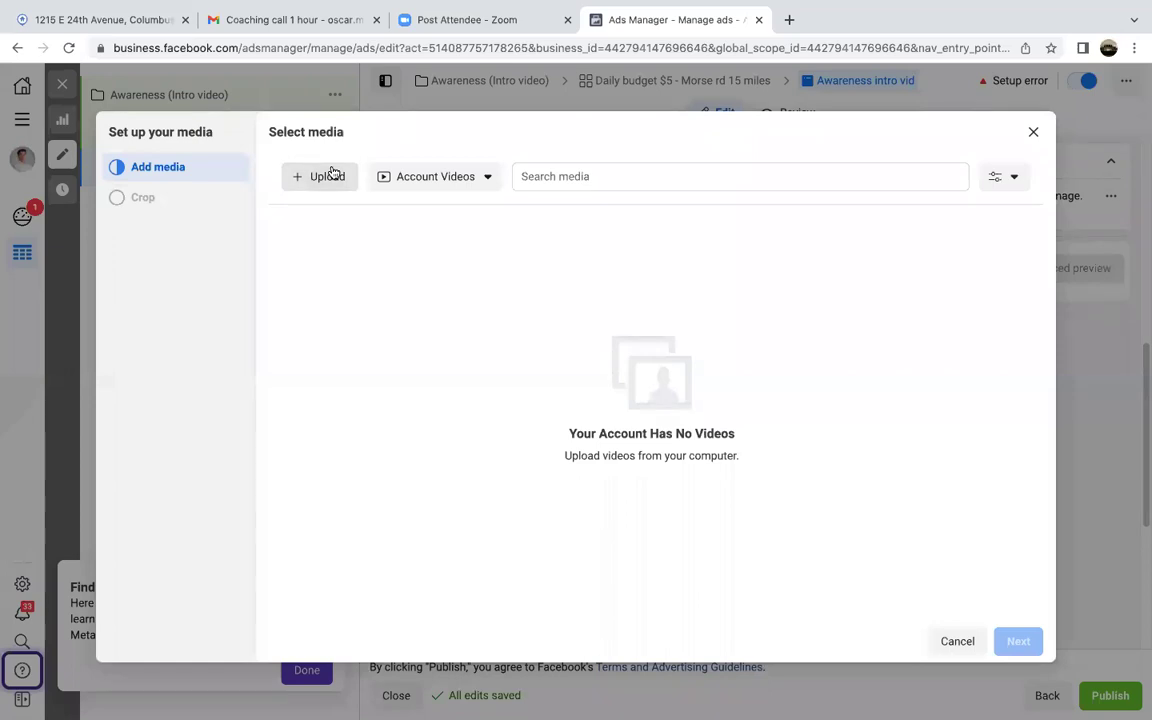
Step: Dismiss the Select media dialog with Escape
key(Escape)
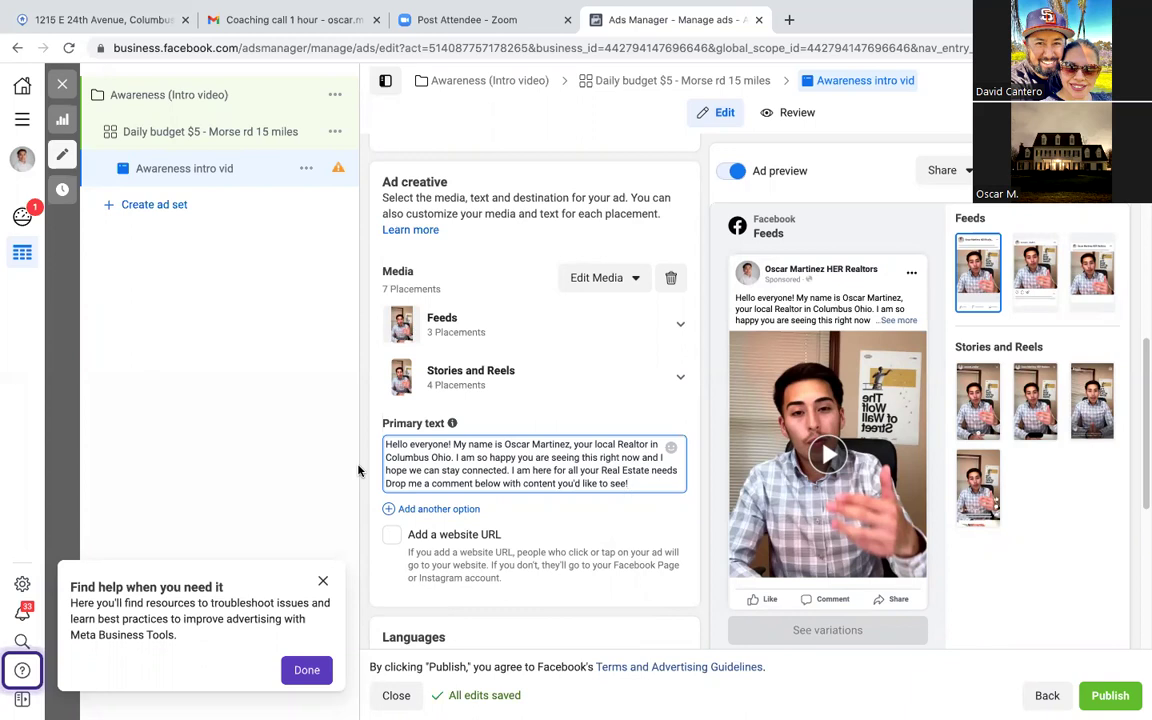
Step: Publish the awareness video ad
scroll(560, 535, down, 1)
scroll(567, 543, down, 3)
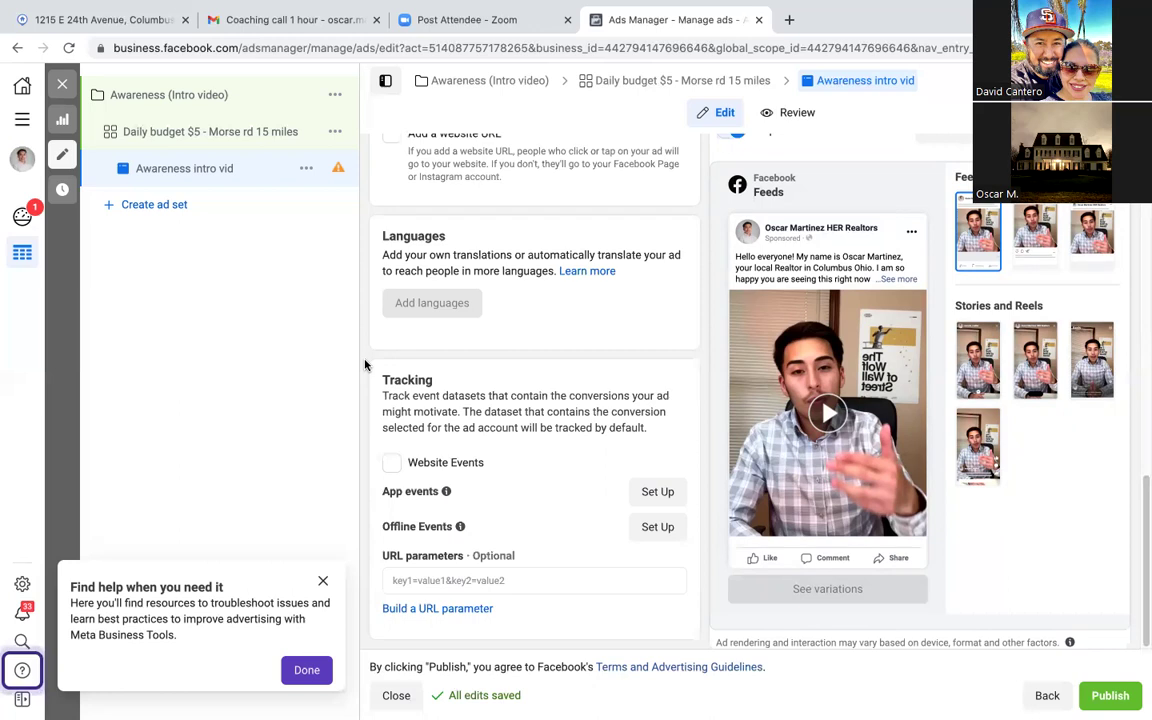
click(1119, 698)
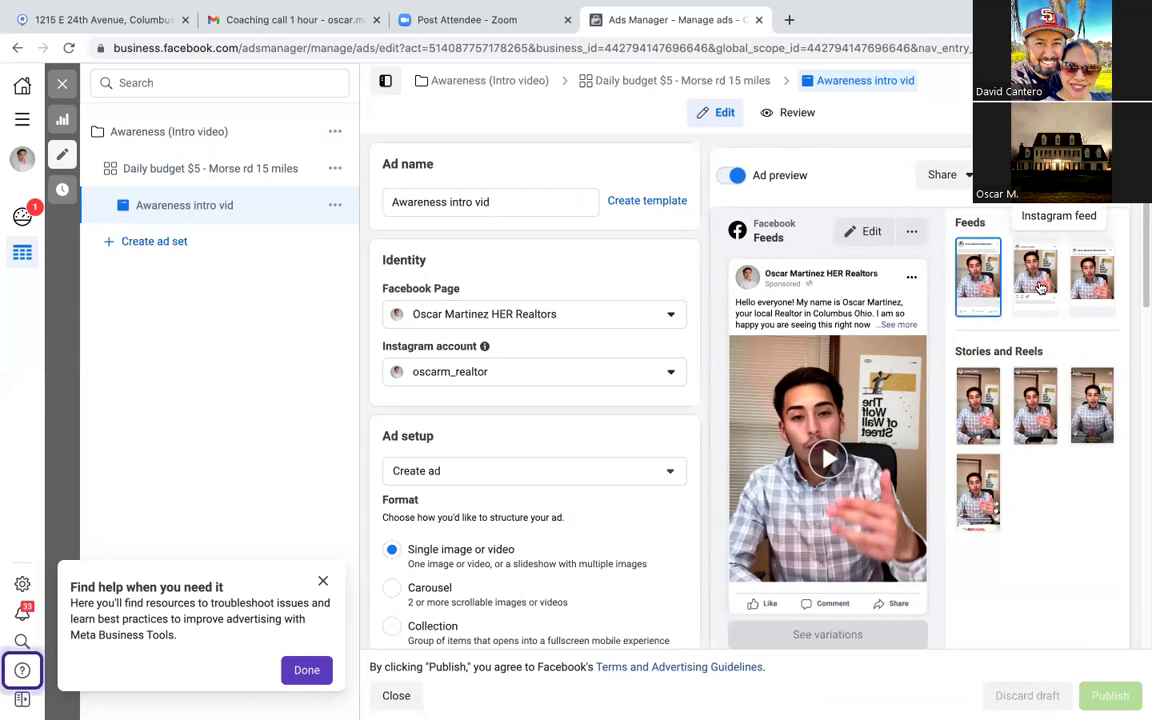
Step: Check the ad's Instagram feed and Facebook feed previews
click(1040, 288)
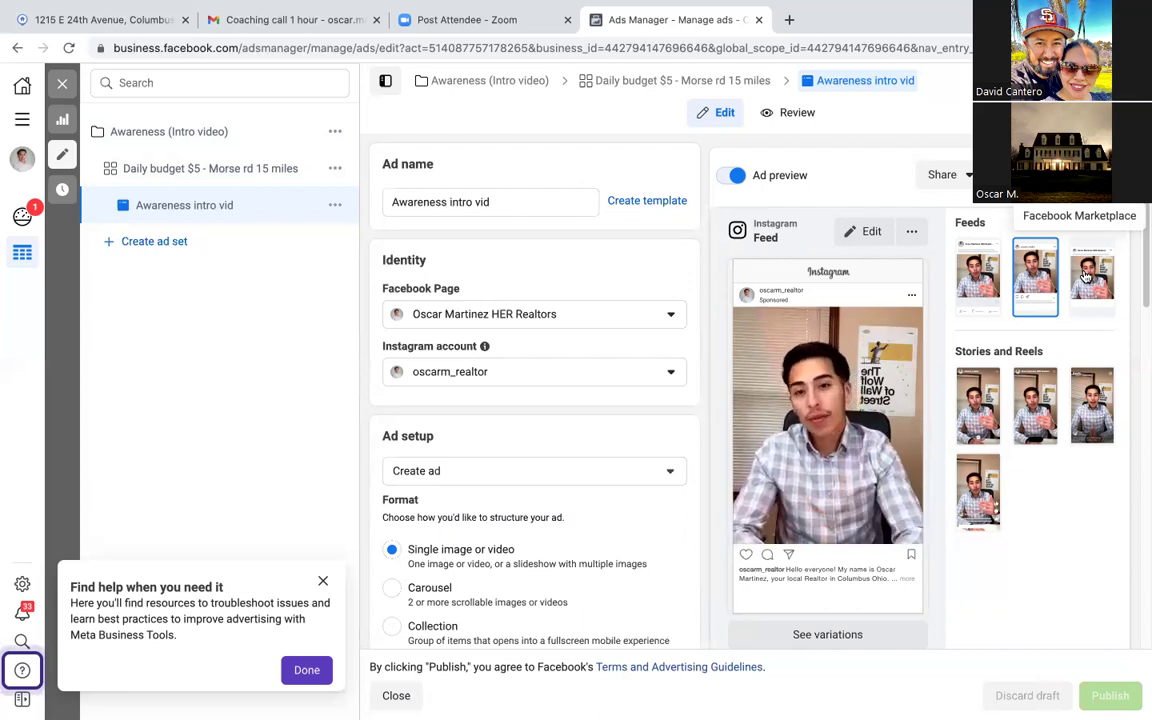
click(979, 288)
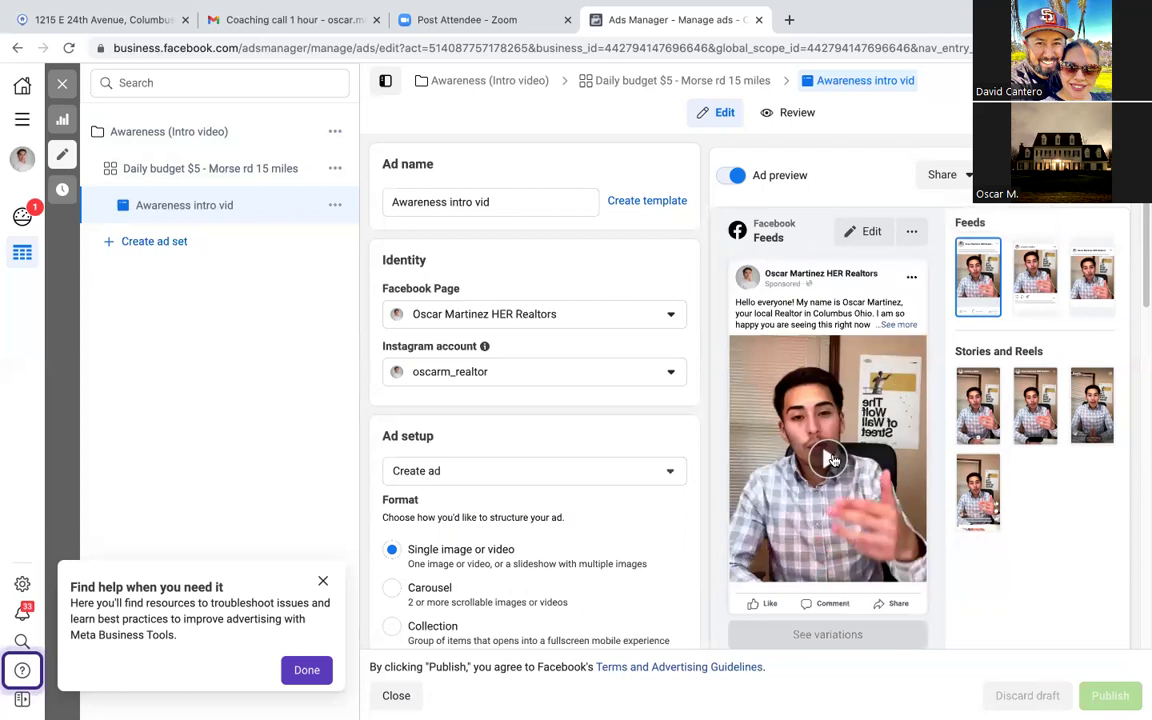
scroll(625, 424, down, 6)
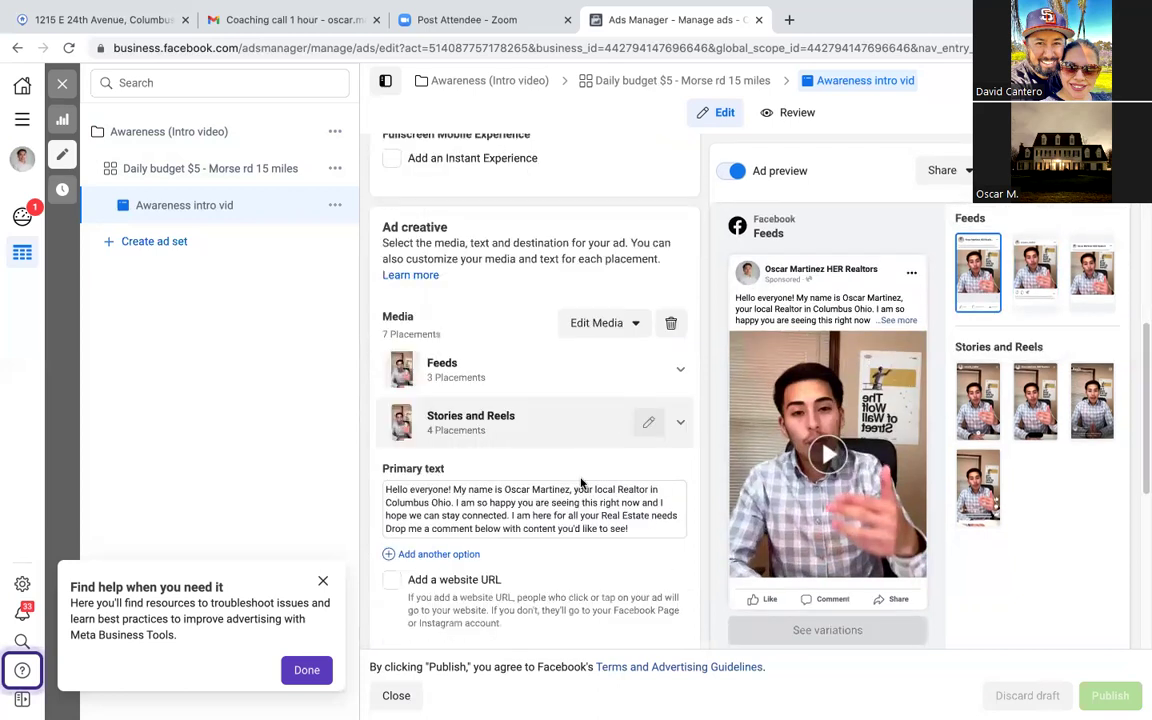
scroll(580, 482, down, 5)
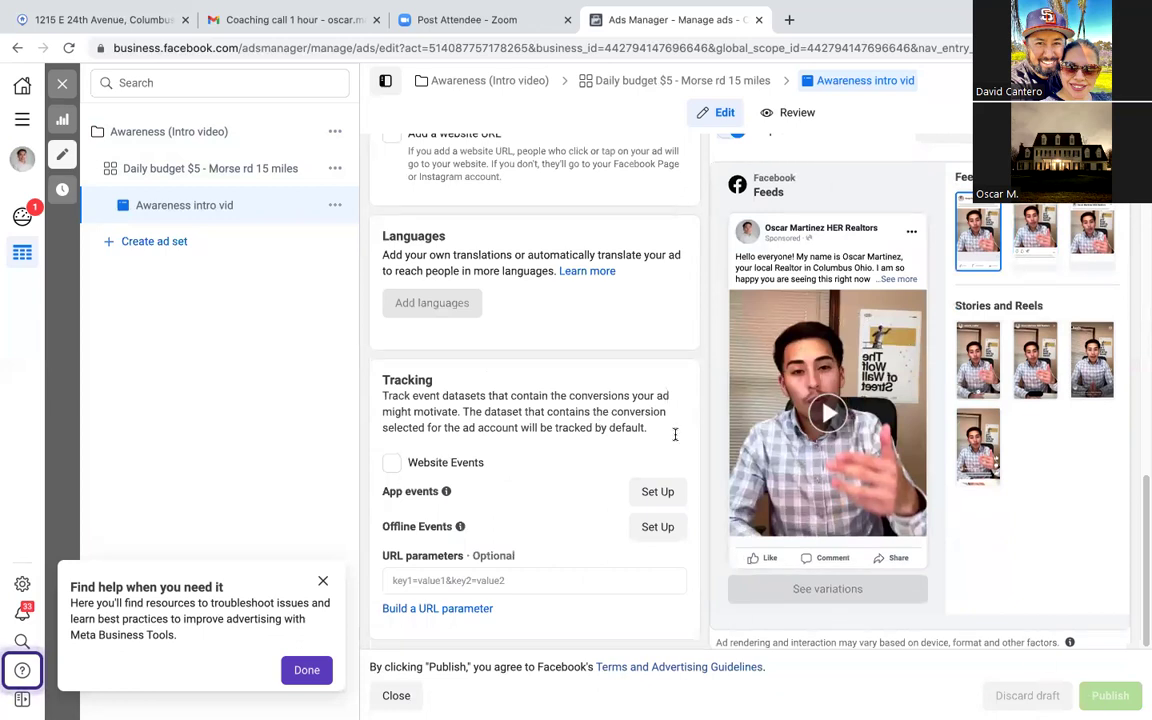
Step: Return to the ads table and remove the Campaigns and Ad sets '1 selected' filters
click(61, 86)
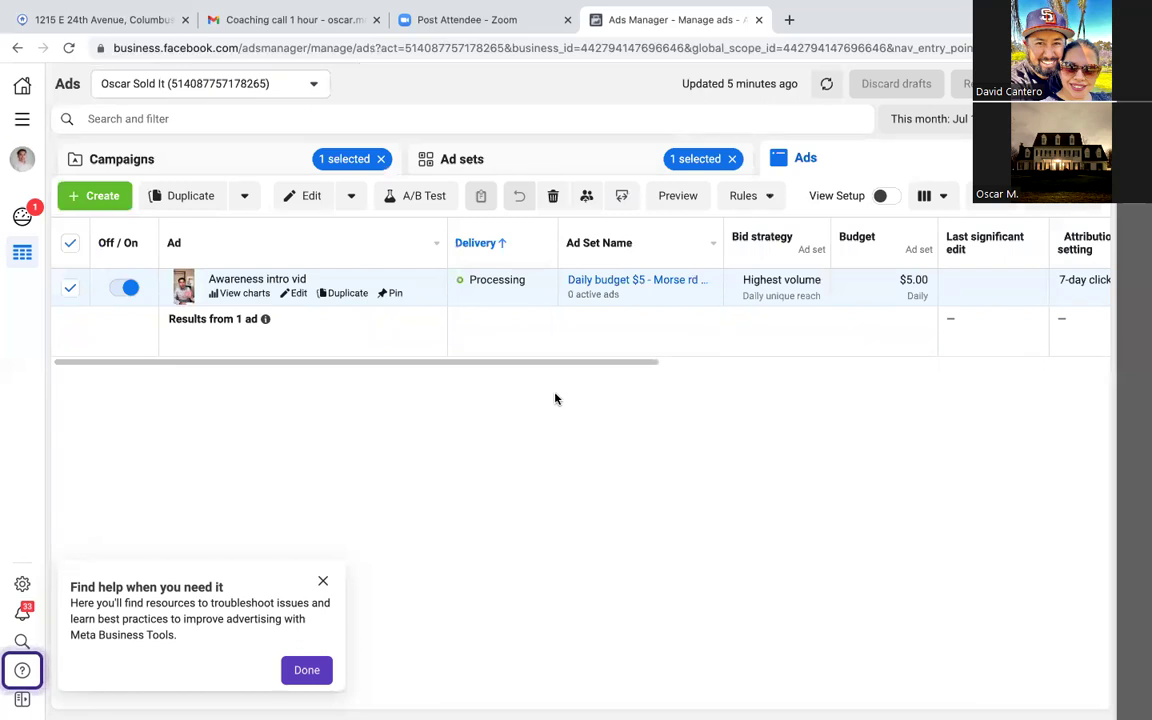
click(687, 258)
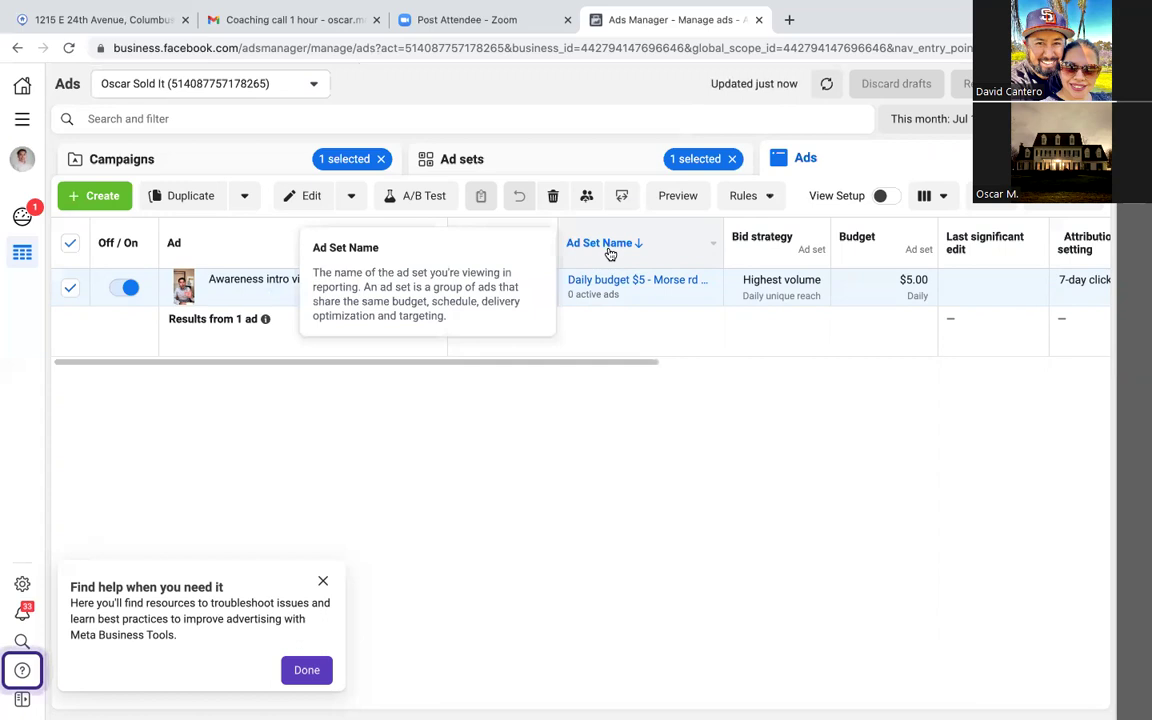
click(550, 163)
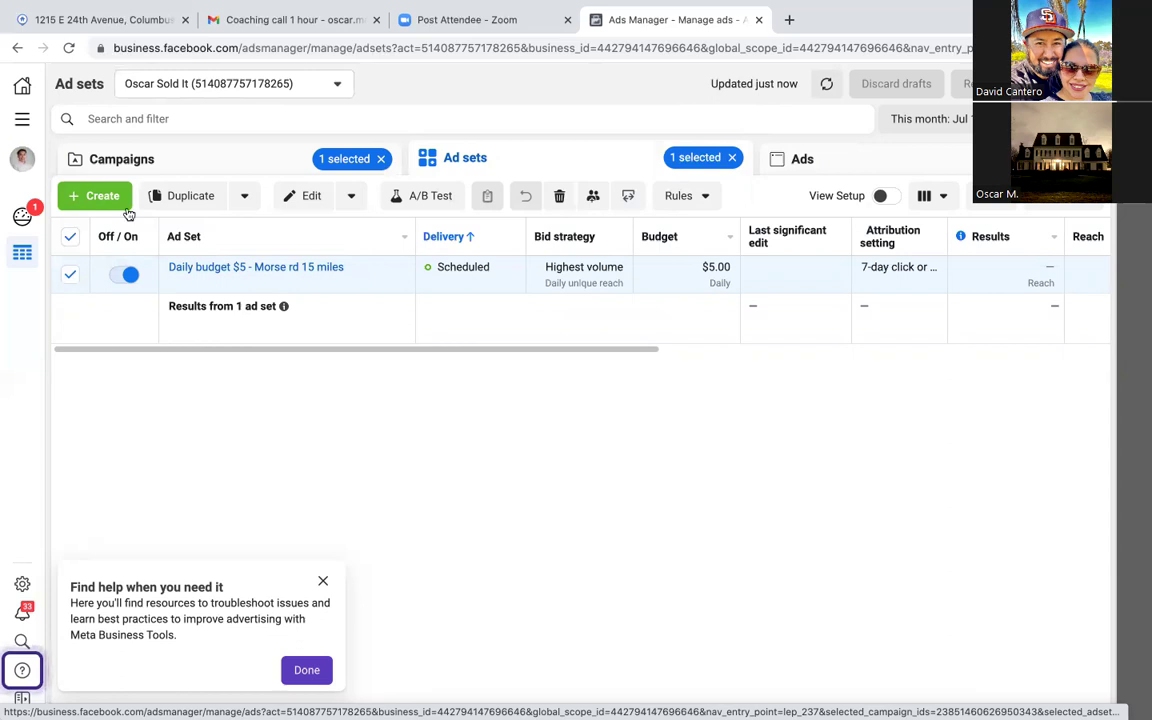
click(126, 166)
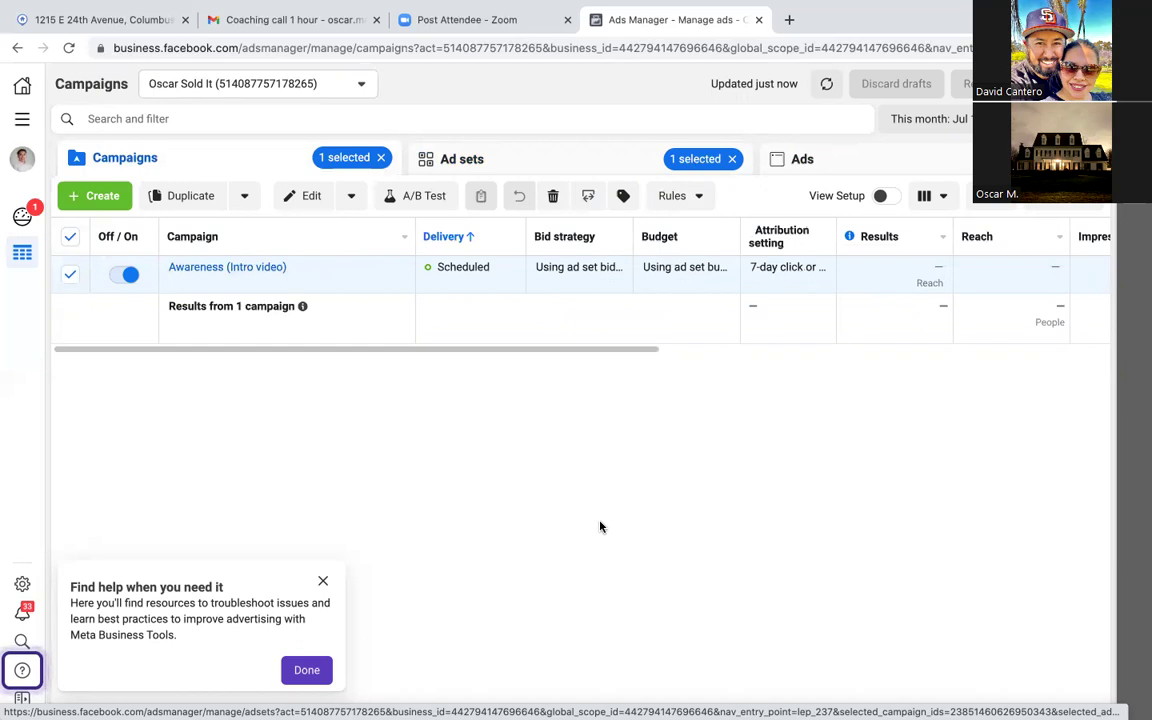
click(377, 159)
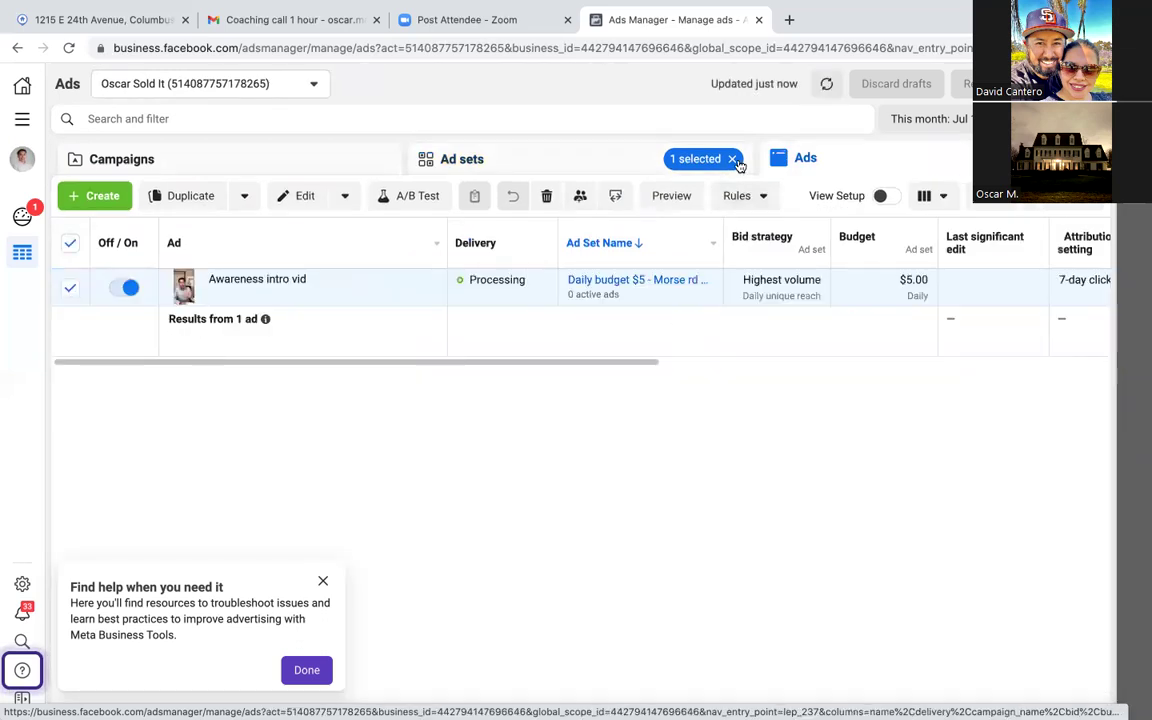
click(732, 158)
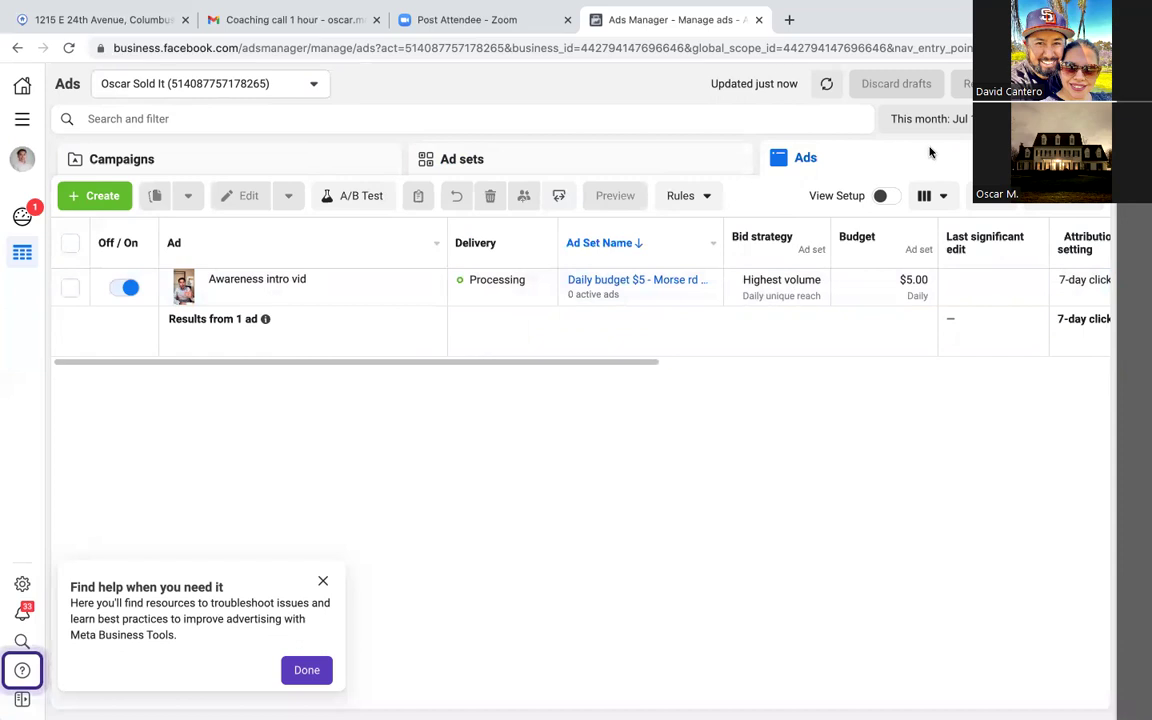
Step: Open the Custom Audience bookmark from Chrome's FB Business manager bookmarks folder
click(1138, 47)
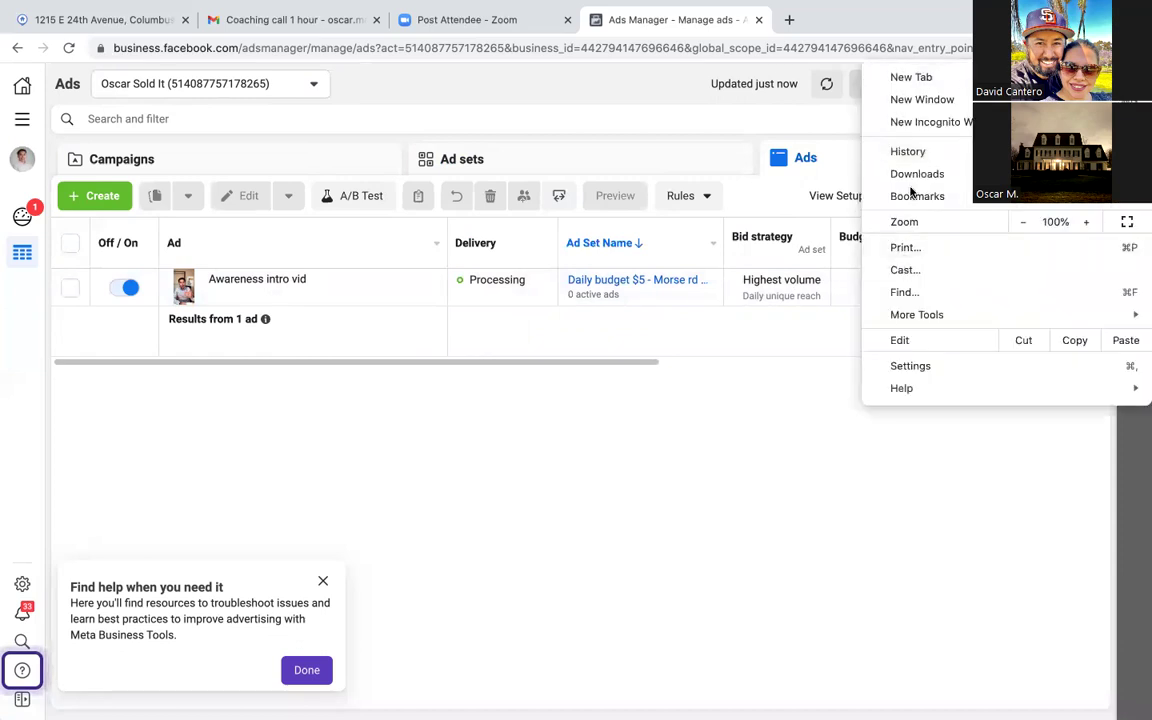
mouse_move(905, 196)
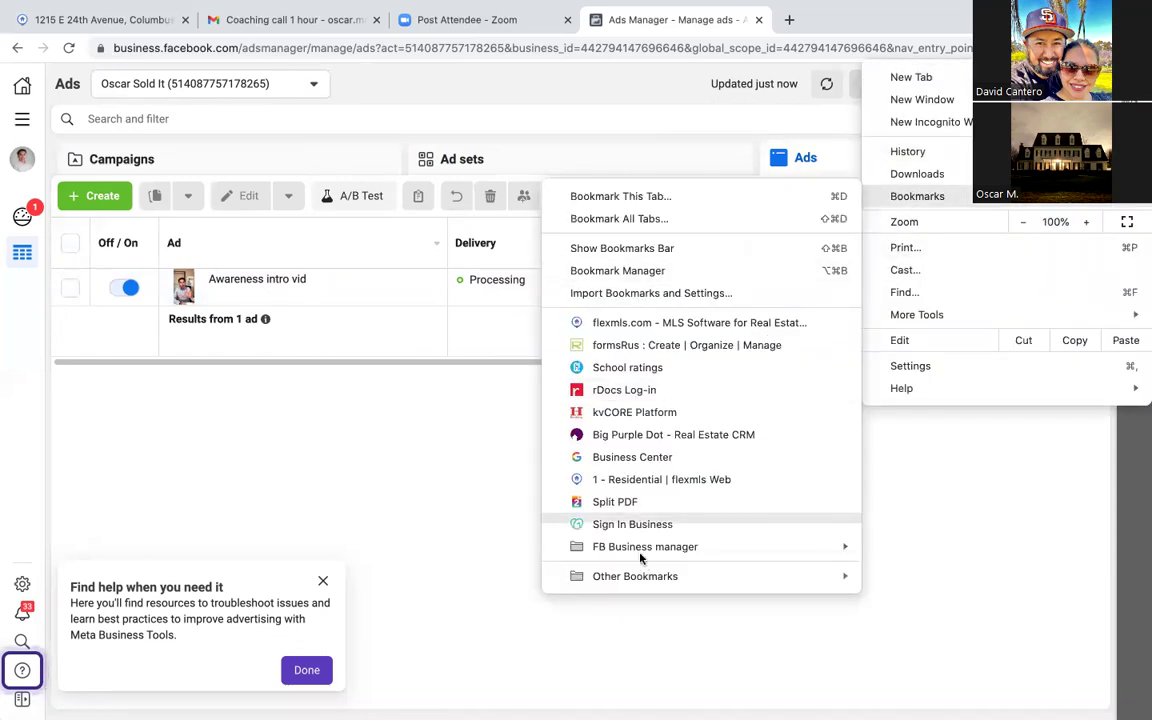
mouse_move(643, 547)
click(382, 636)
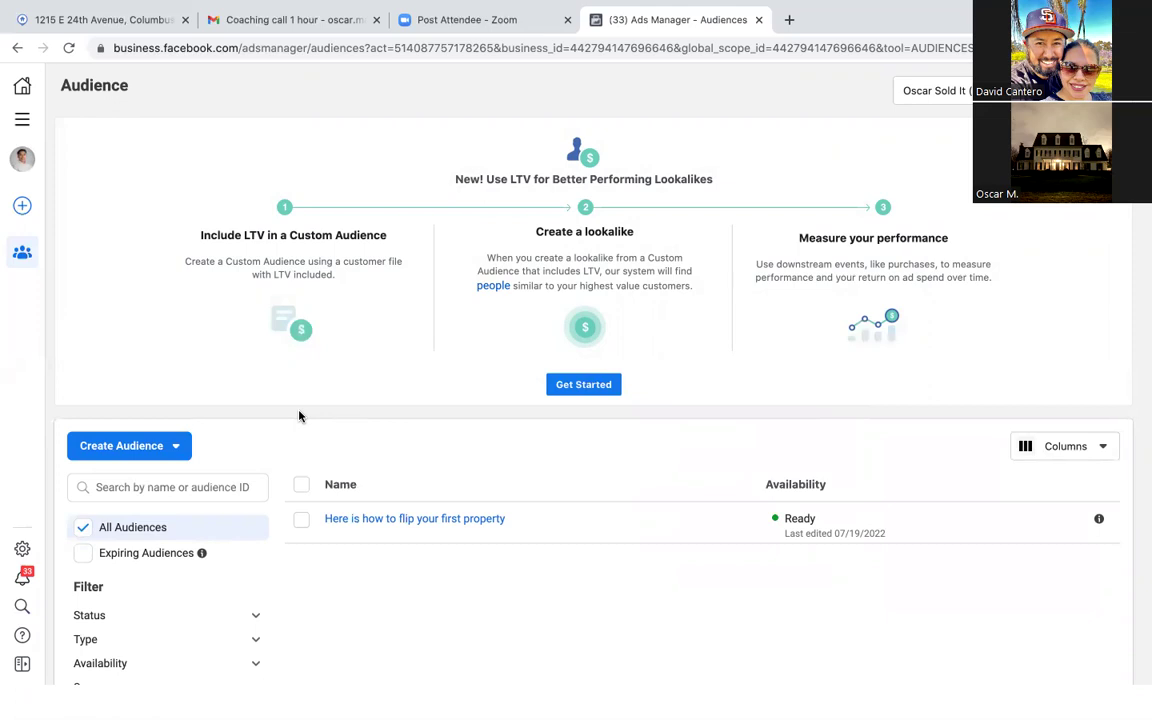
Step: Create a new Custom Audience and pick Video as its Meta source
click(125, 446)
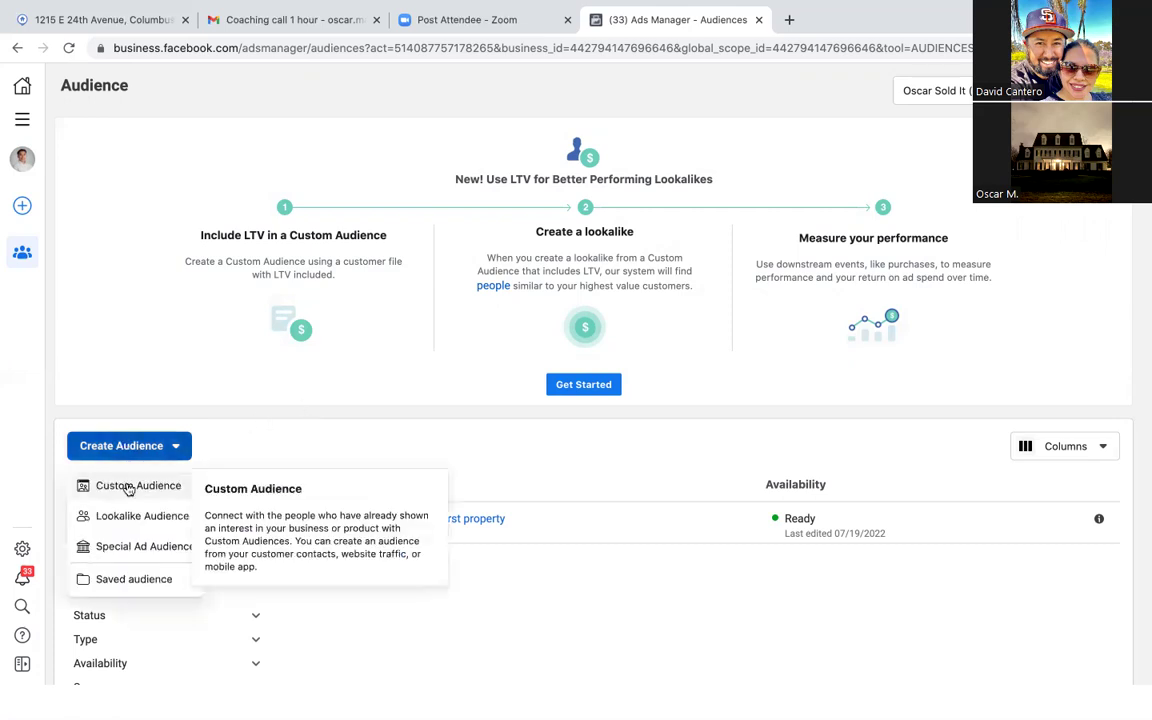
click(125, 485)
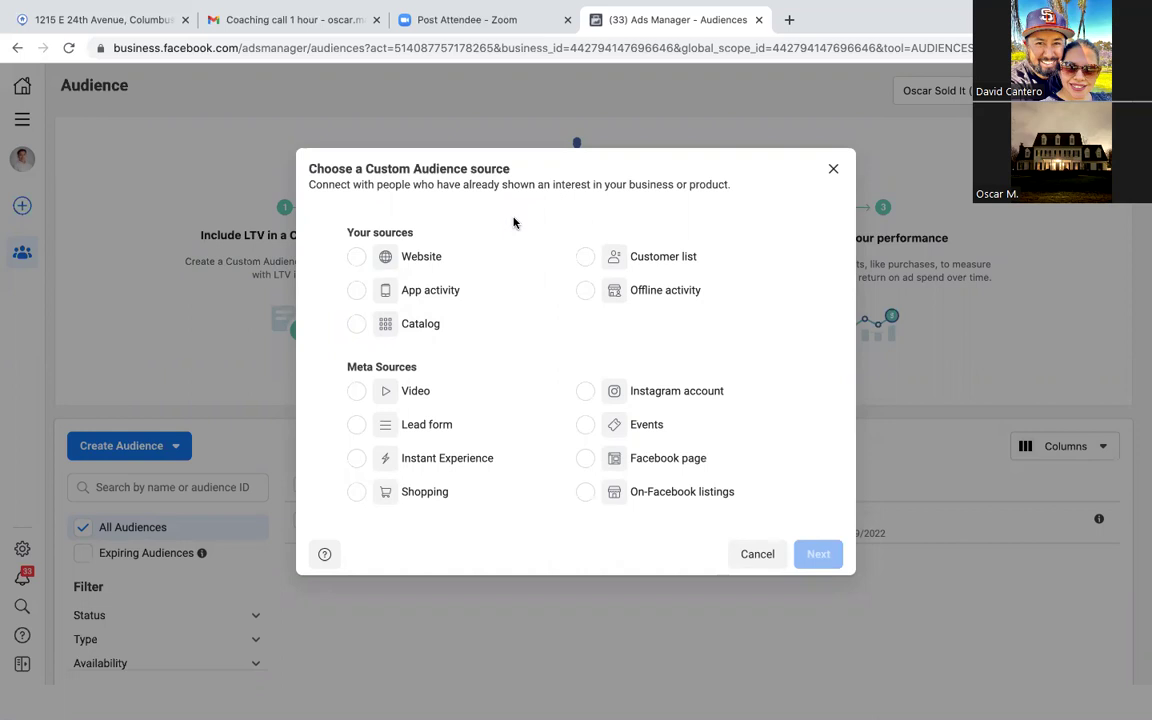
click(356, 257)
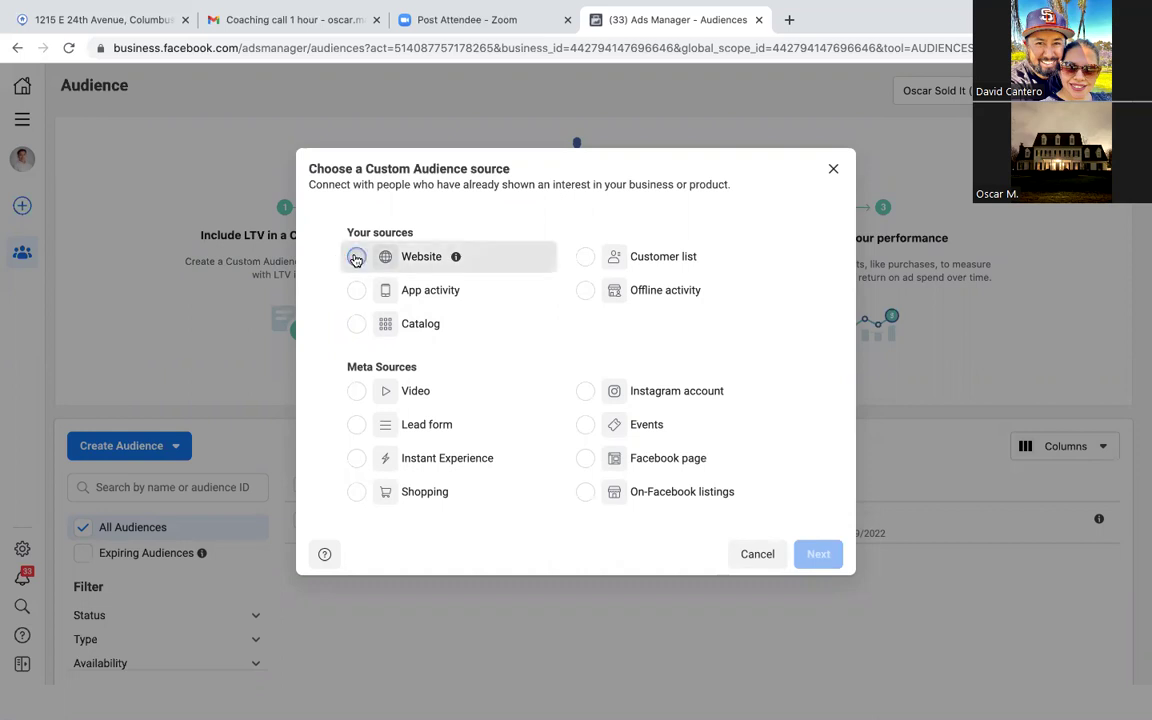
click(356, 391)
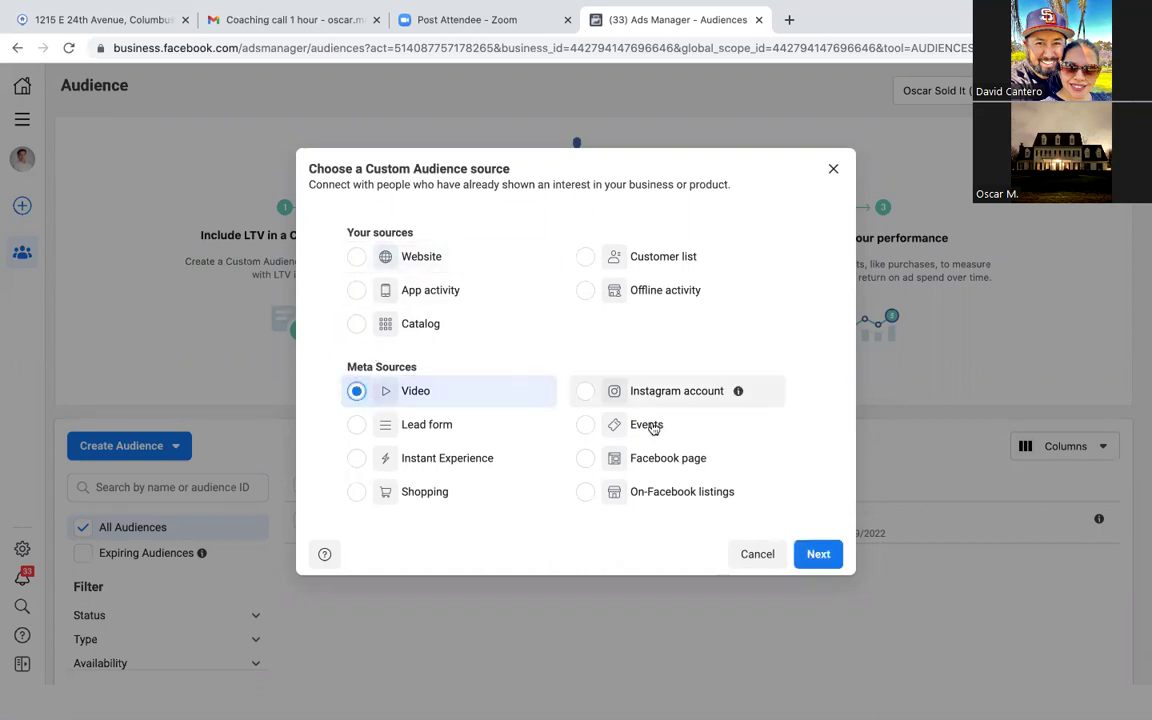
click(358, 428)
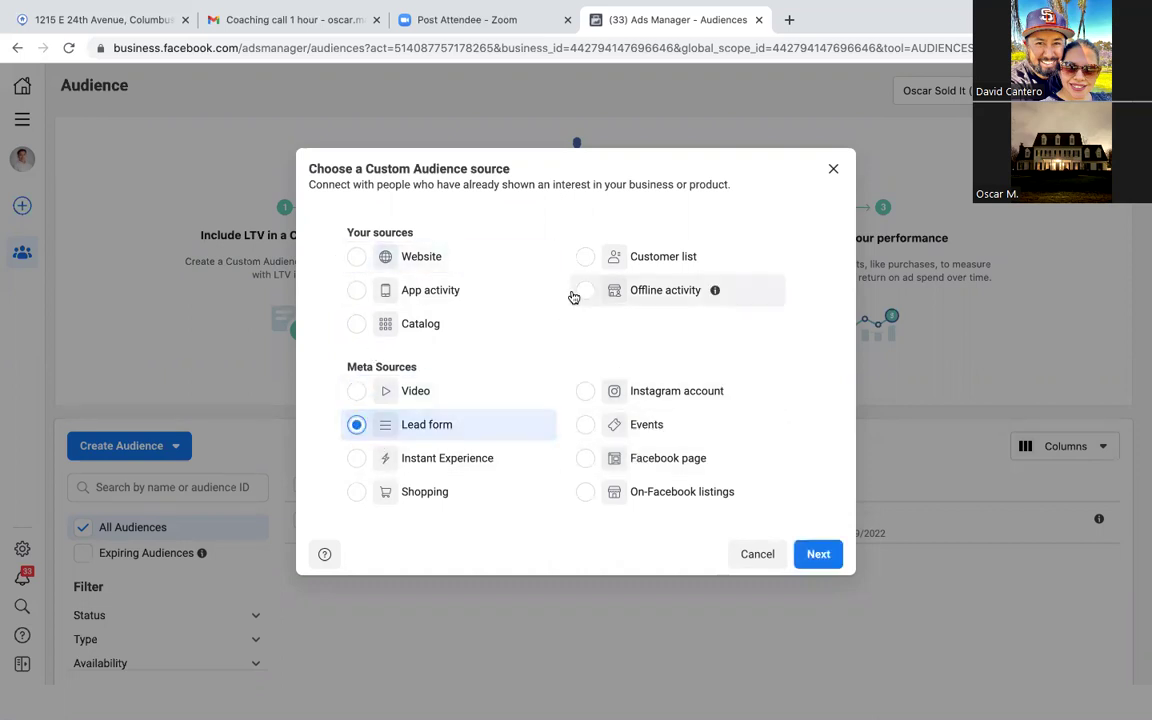
click(355, 393)
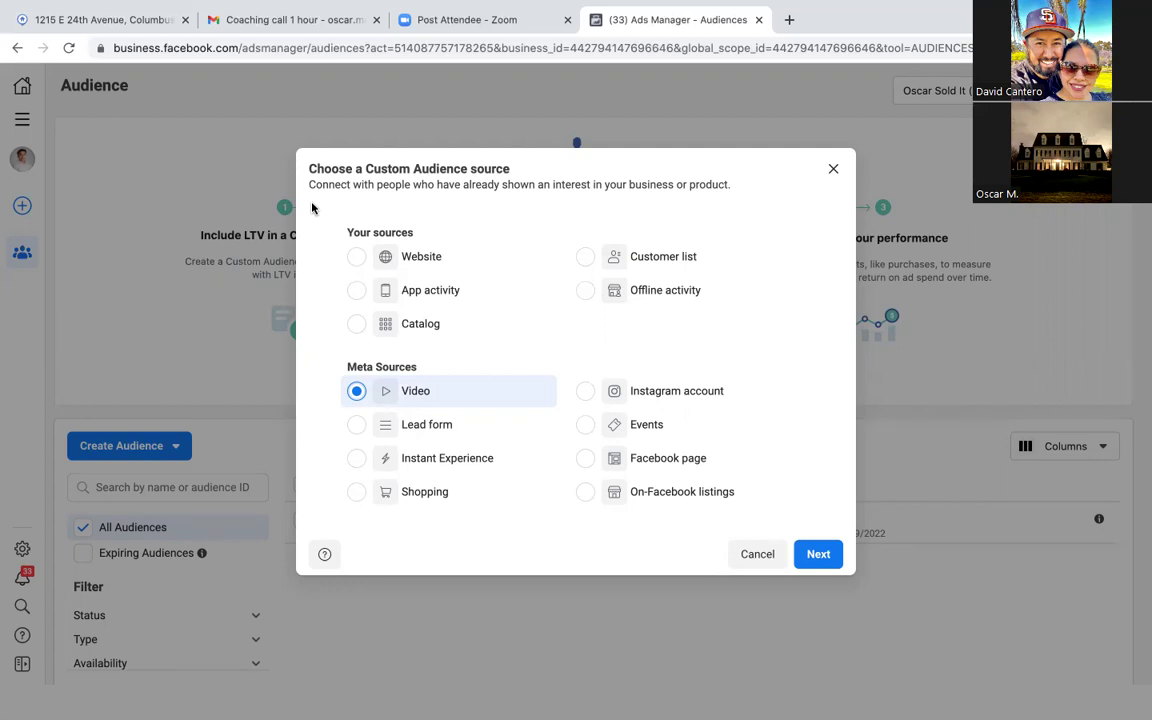
Step: Set the video engagement type to 'People who viewed at least 10 seconds of your video'
click(818, 554)
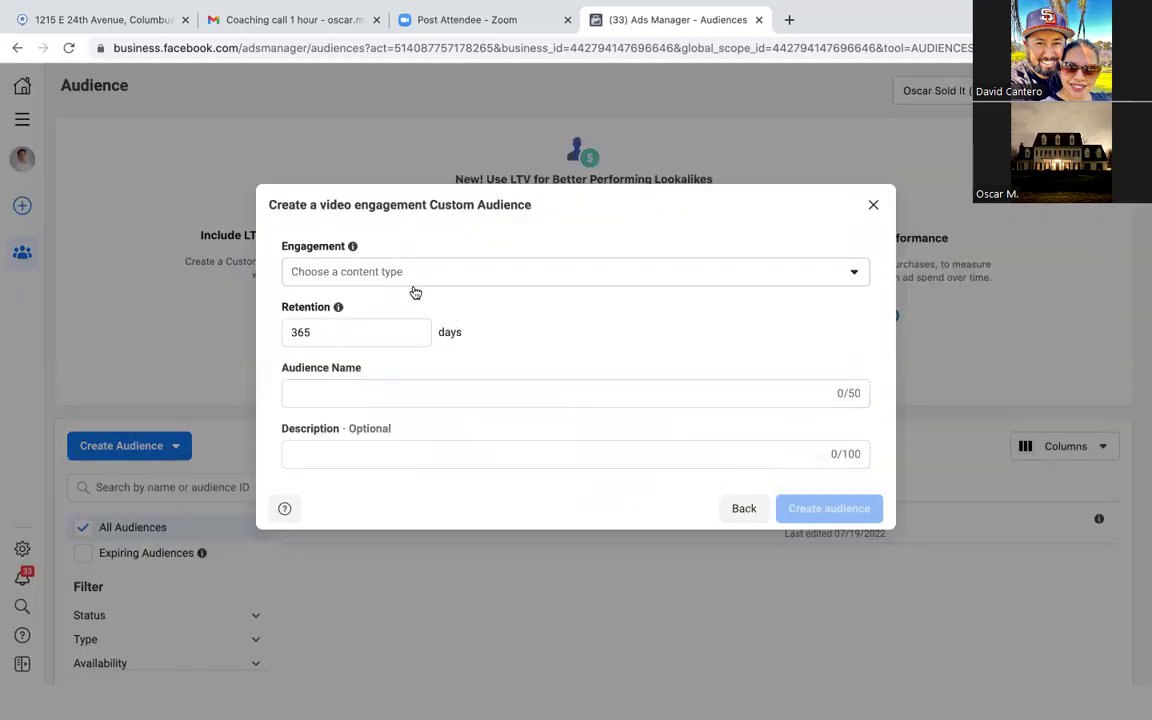
click(495, 284)
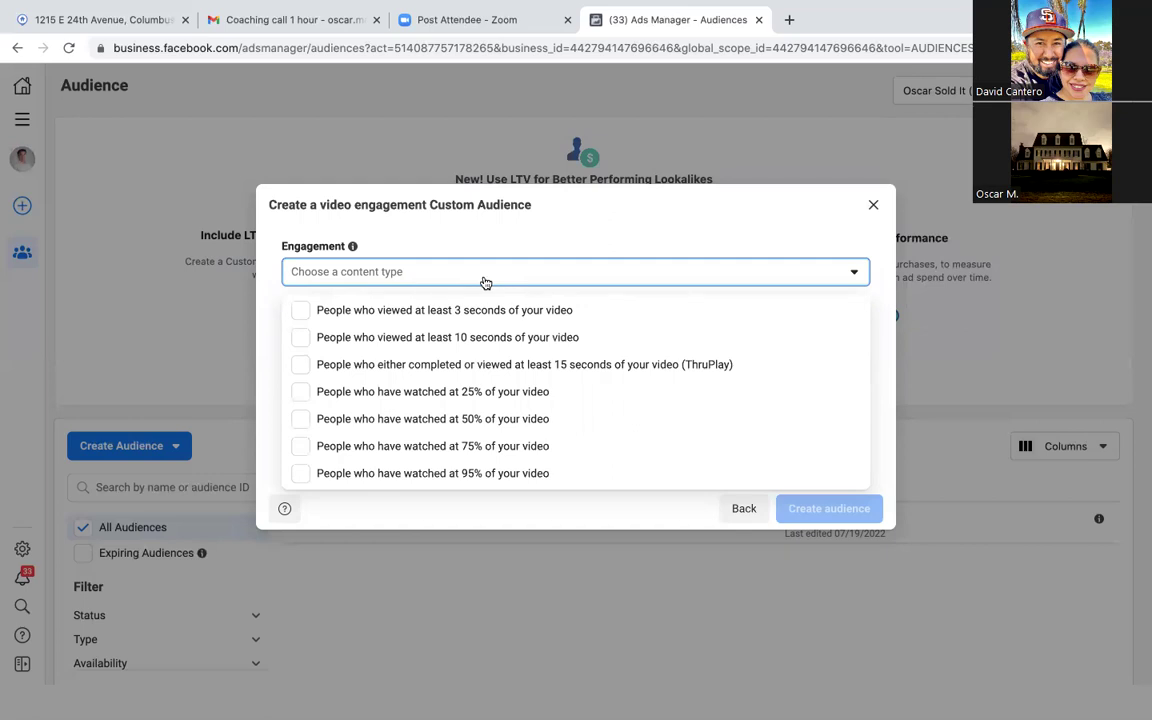
click(302, 338)
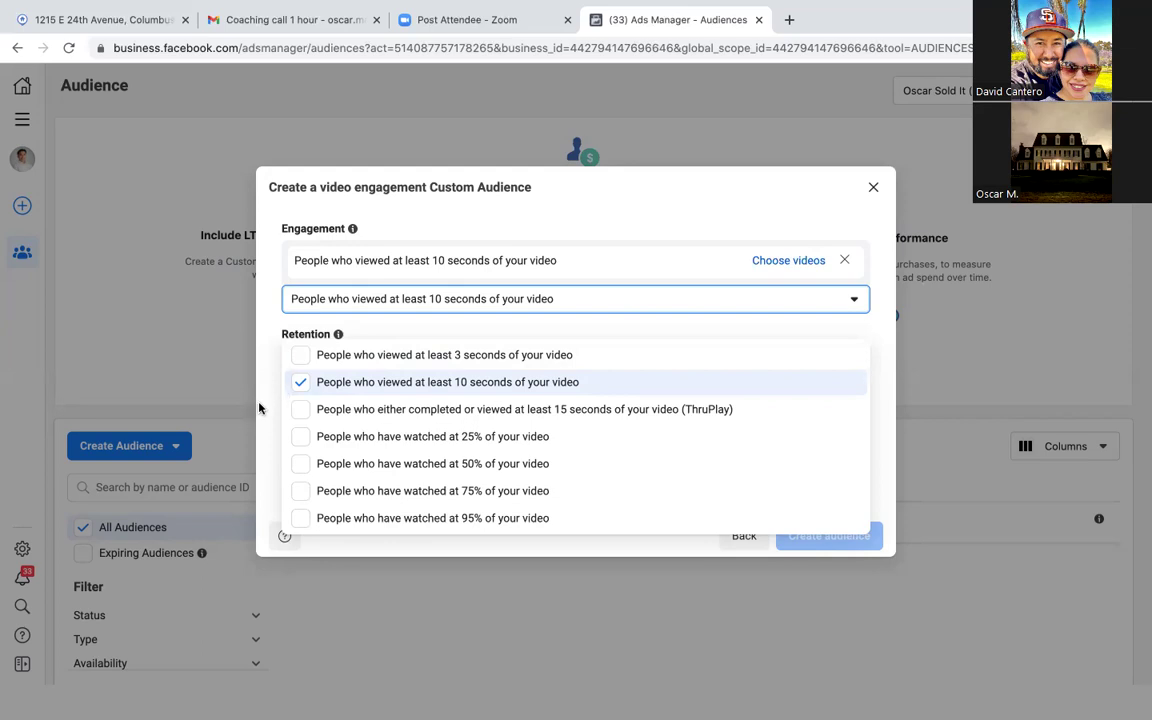
click(418, 376)
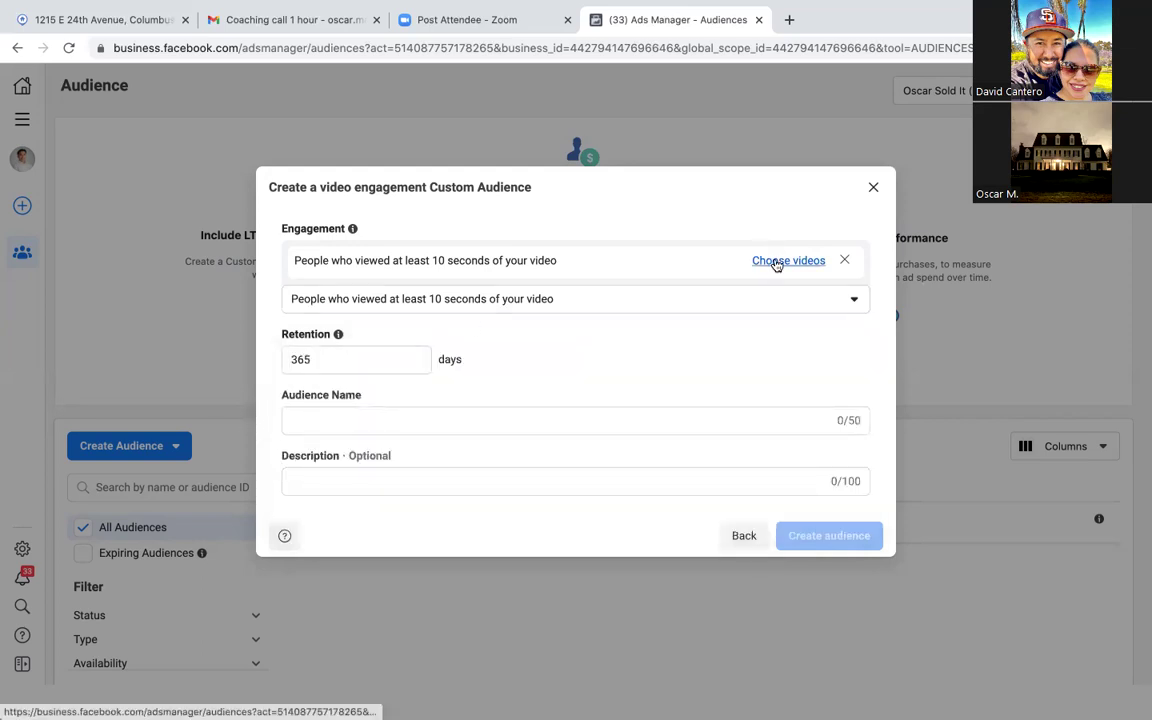
Step: Base the audience on the Ad intro.mov video with a 30-day retention period
click(776, 262)
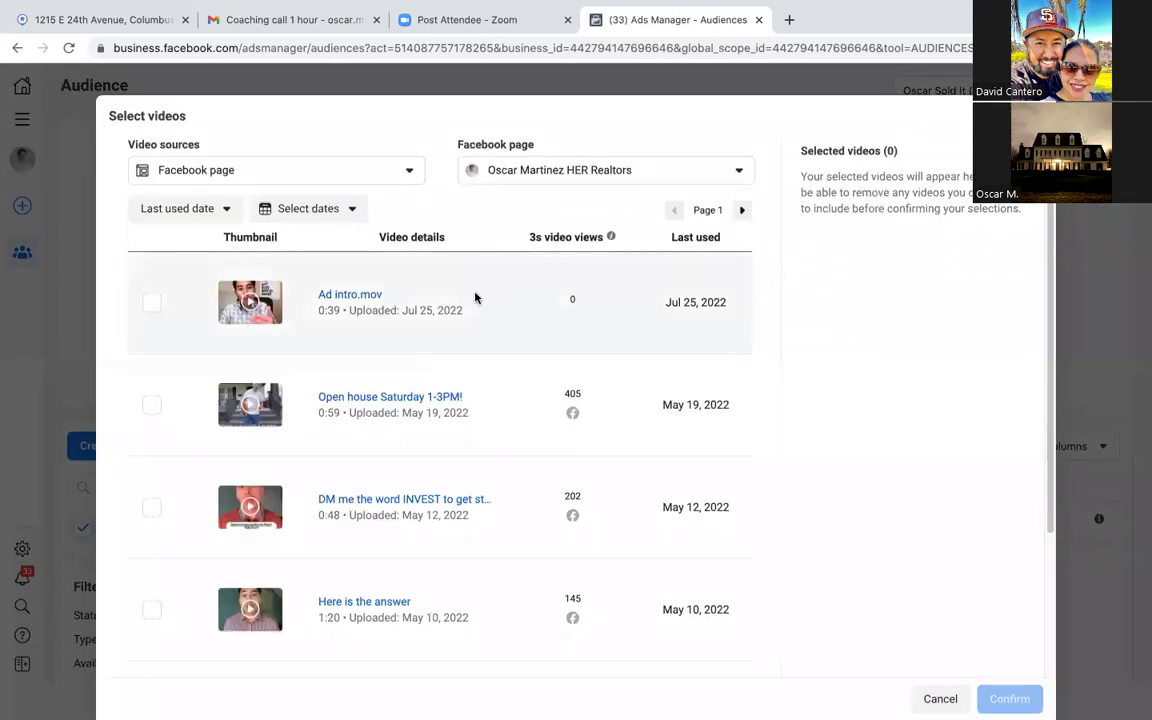
click(151, 302)
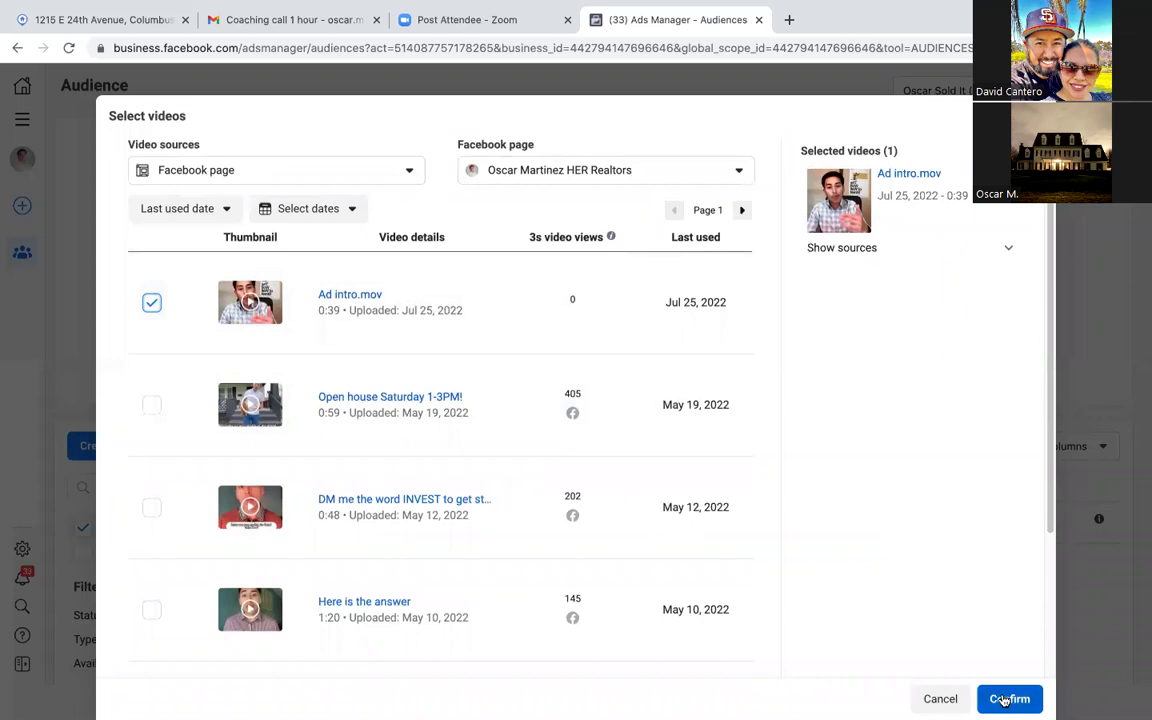
scroll(871, 590, down, 2)
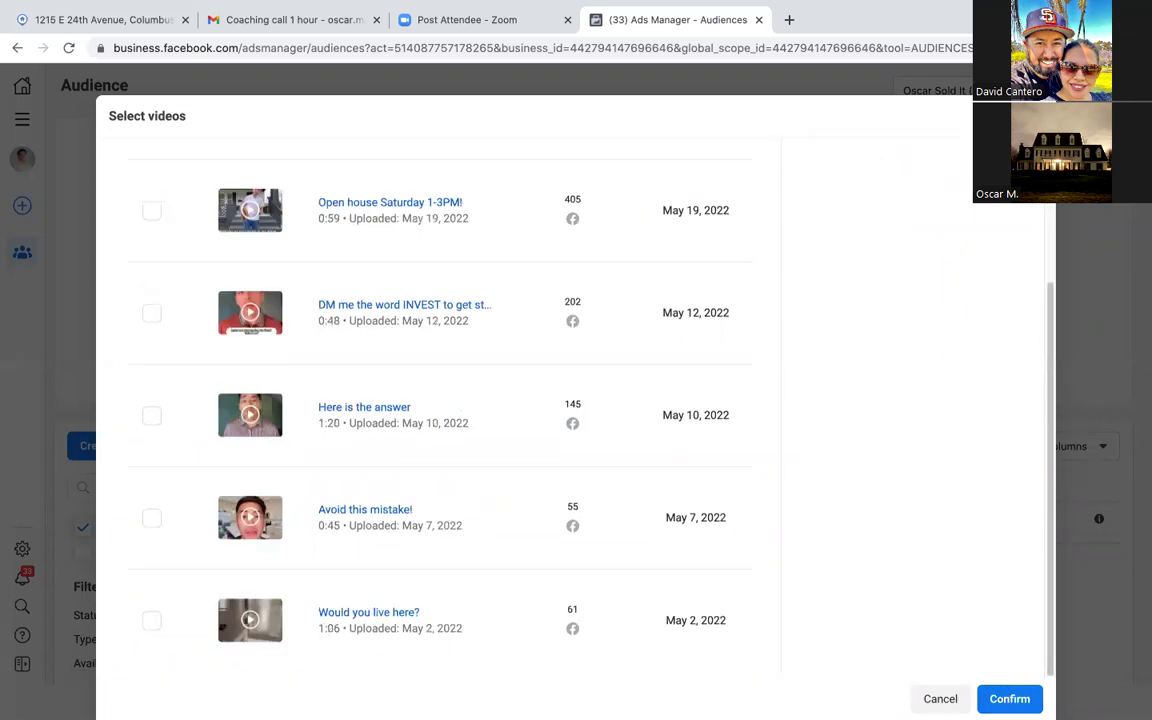
click(1006, 697)
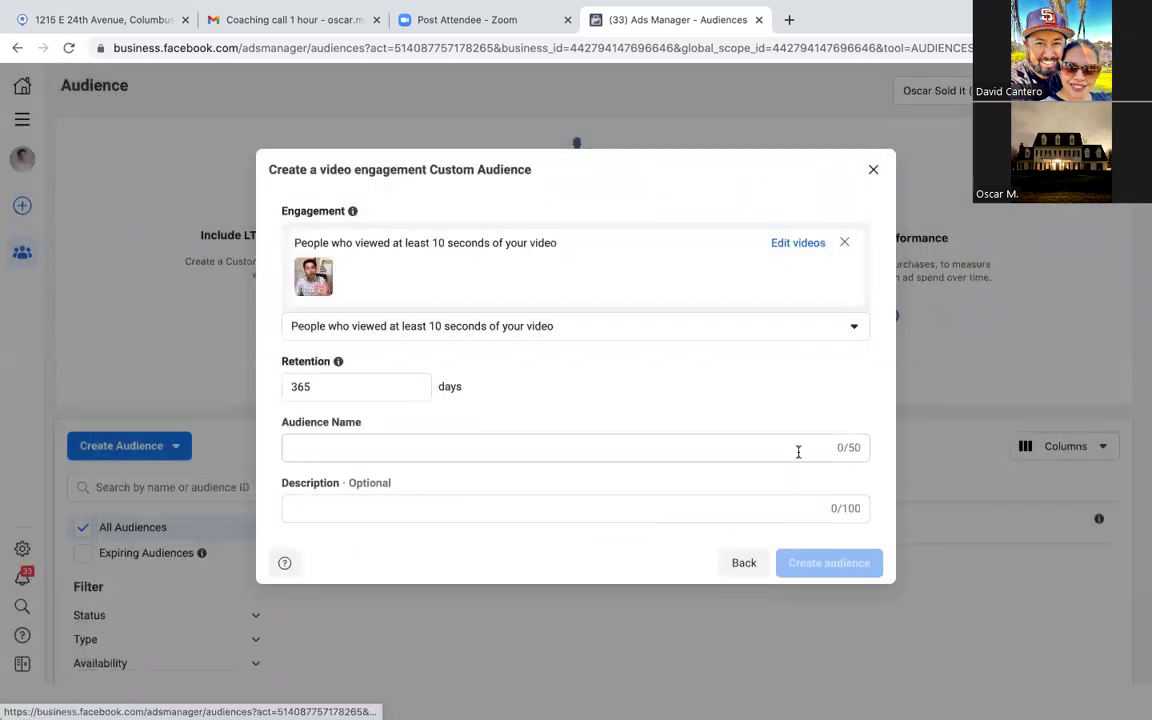
double_click(356, 386)
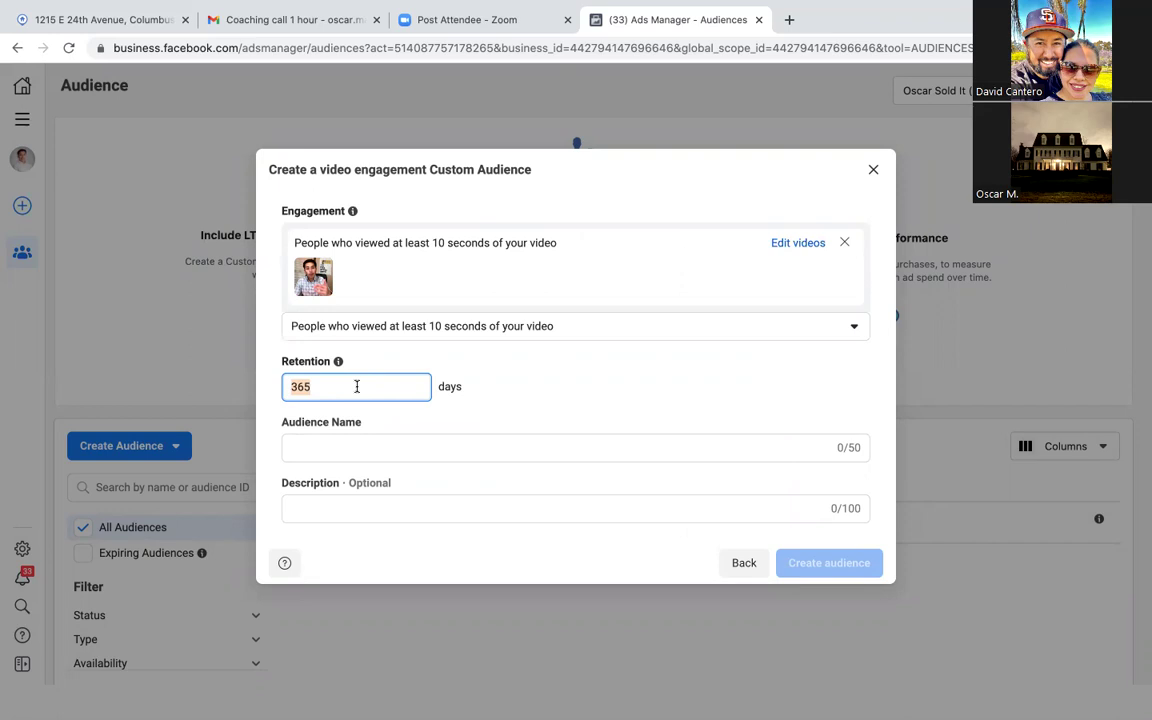
text(30)
click(530, 397)
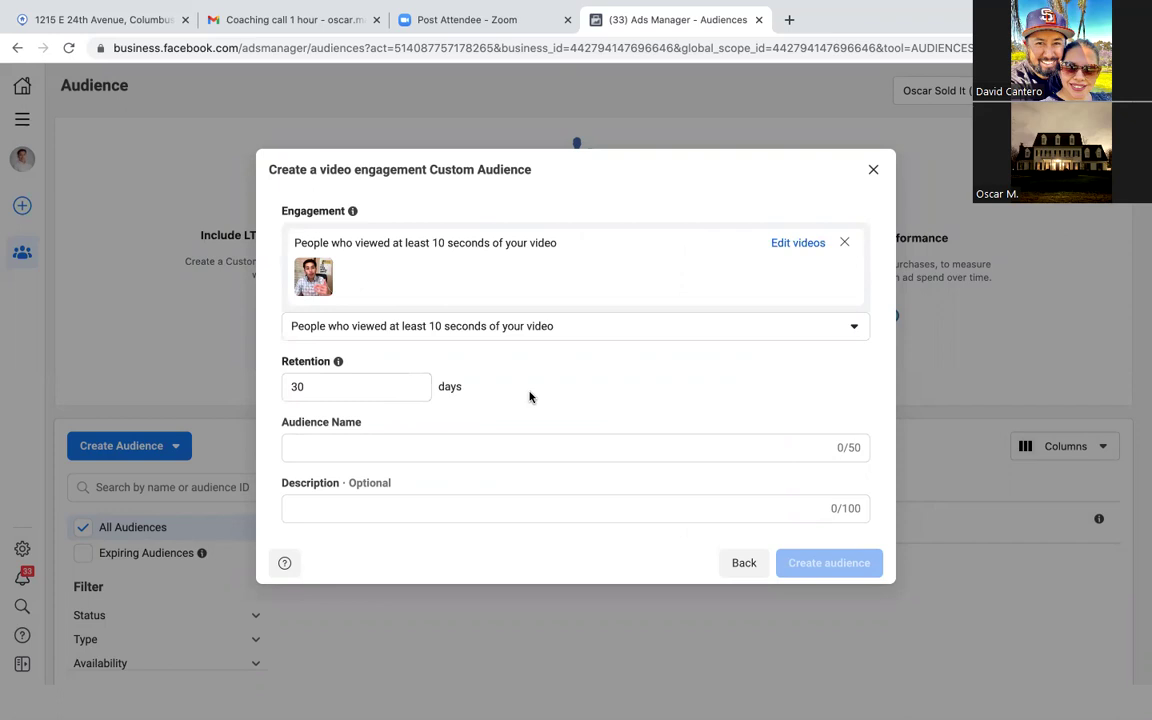
Step: Name the audience 'Intro video (10 seconds)' and create it
click(371, 451)
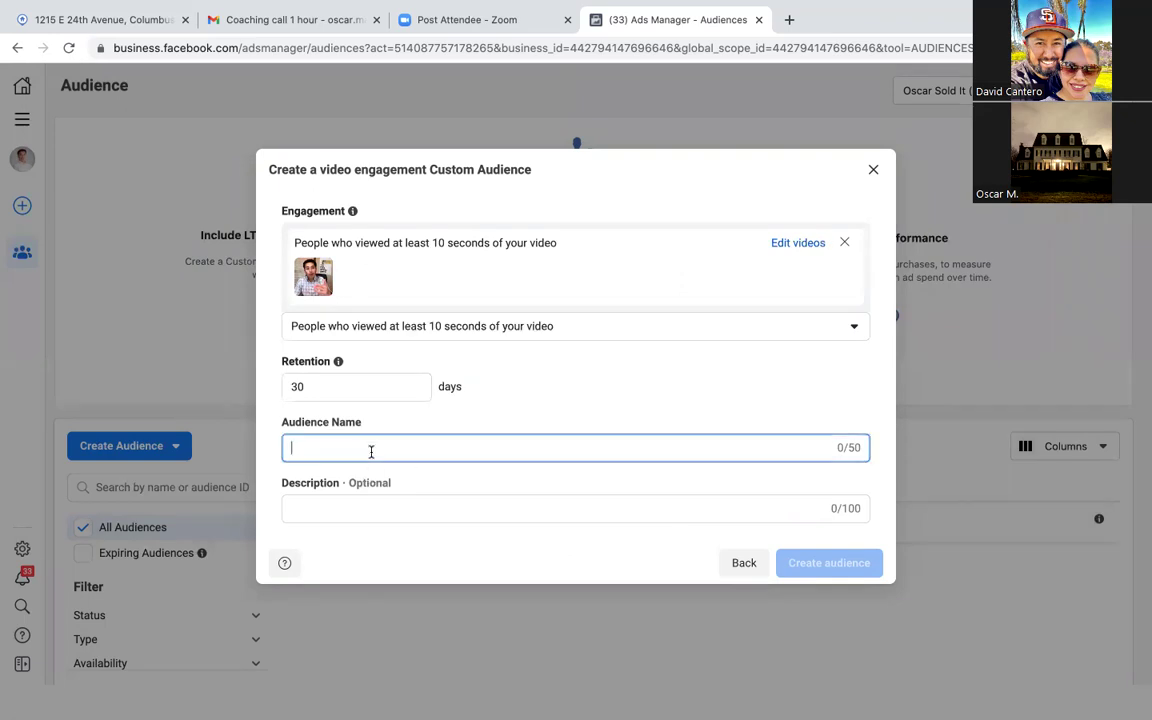
text(In)
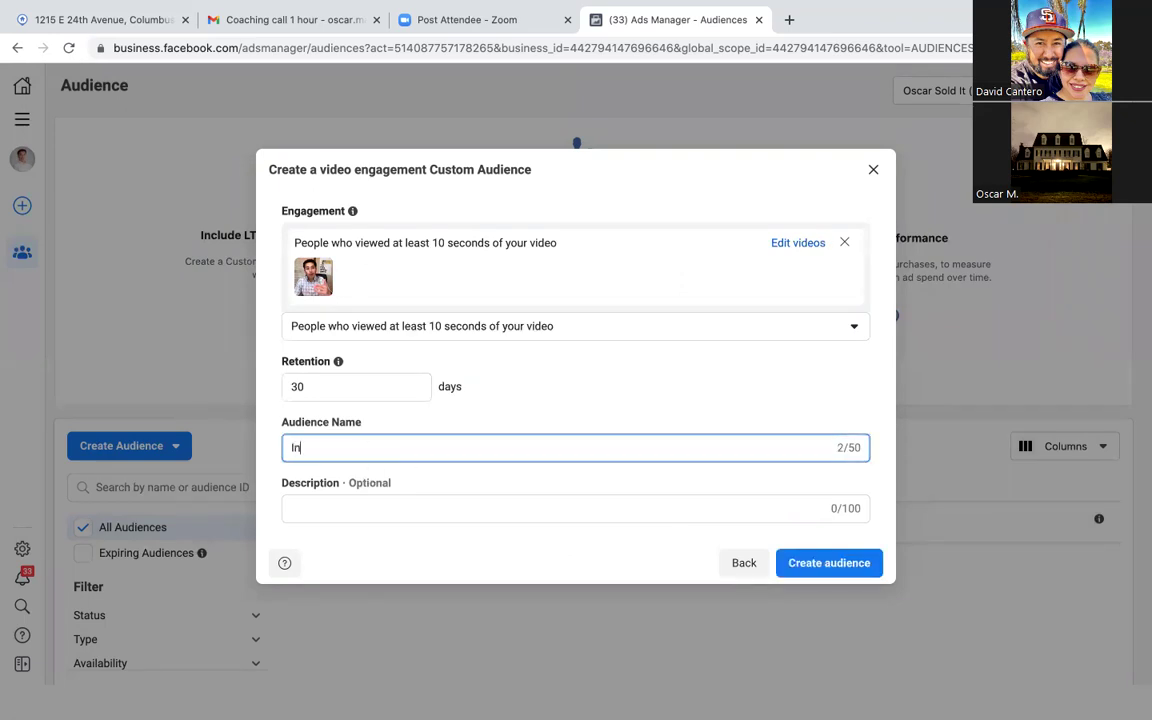
text(tro video ()
text(10 seconds))
key(BackSpace)
text())
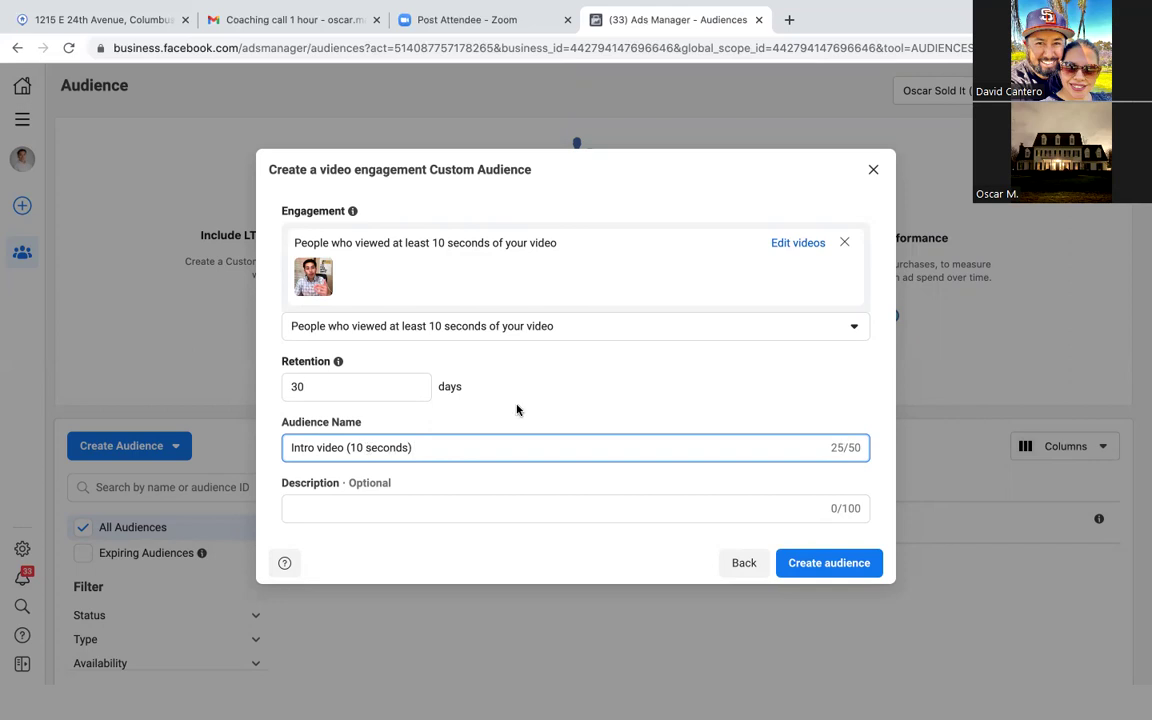
click(822, 563)
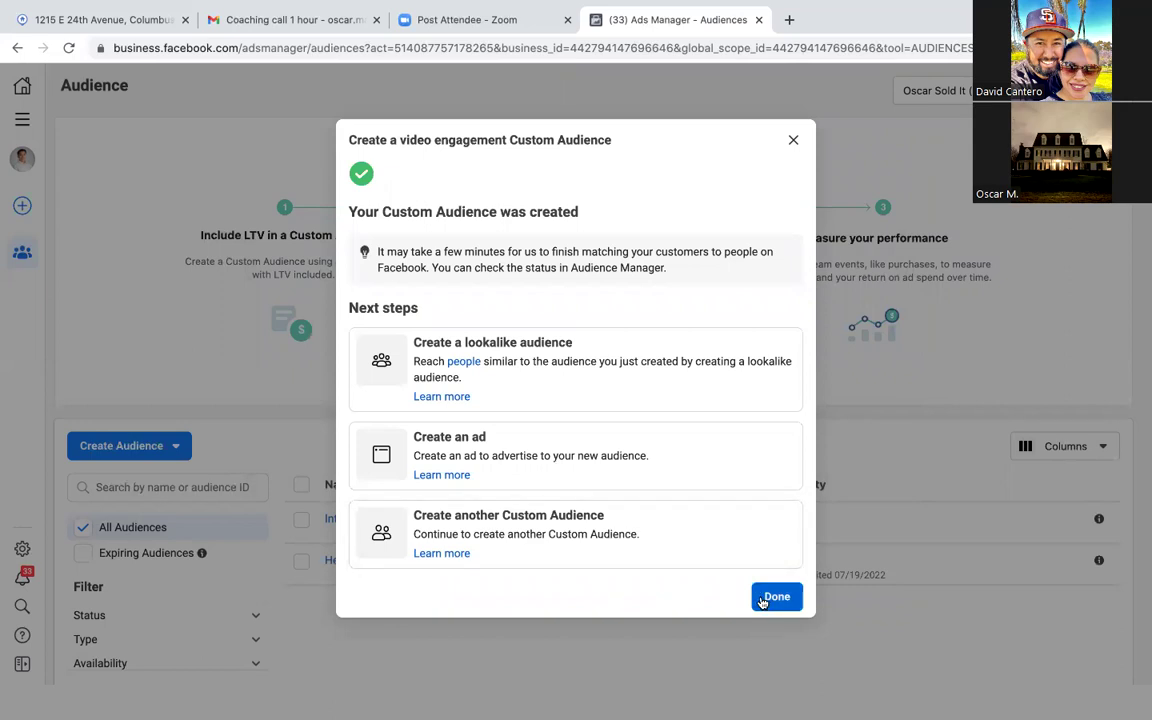
Step: Close the confirmation with Done, leaving 'Intro video (10 seconds)' listed as Ready
click(762, 598)
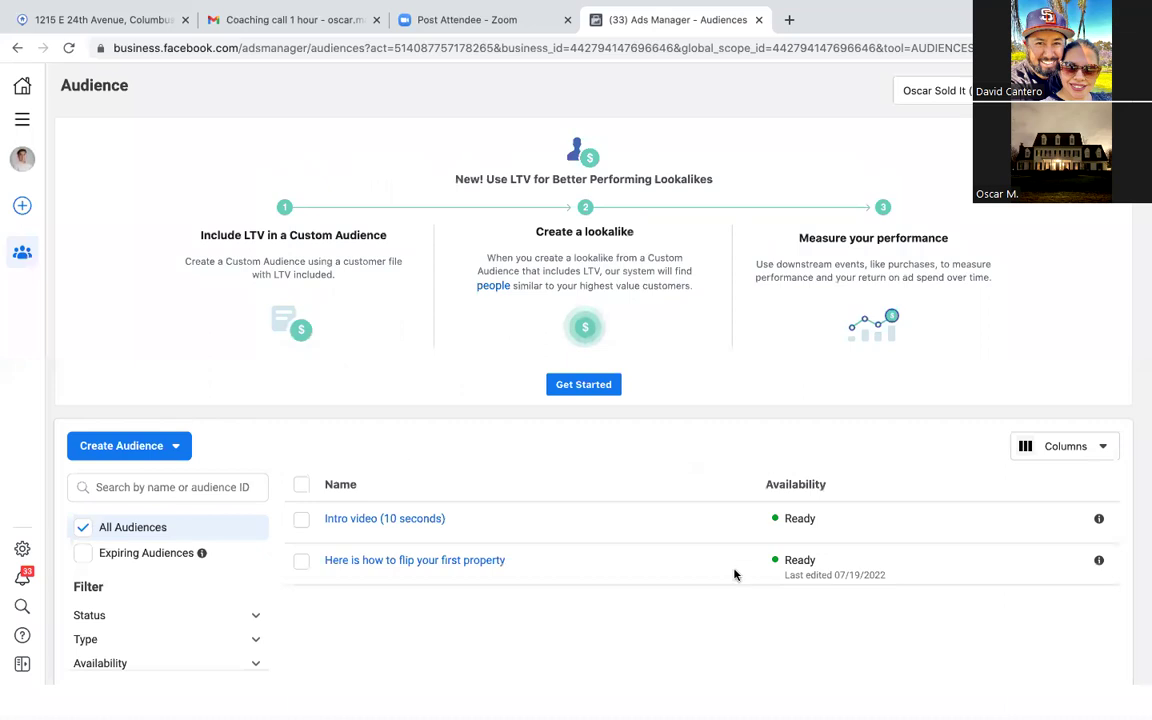